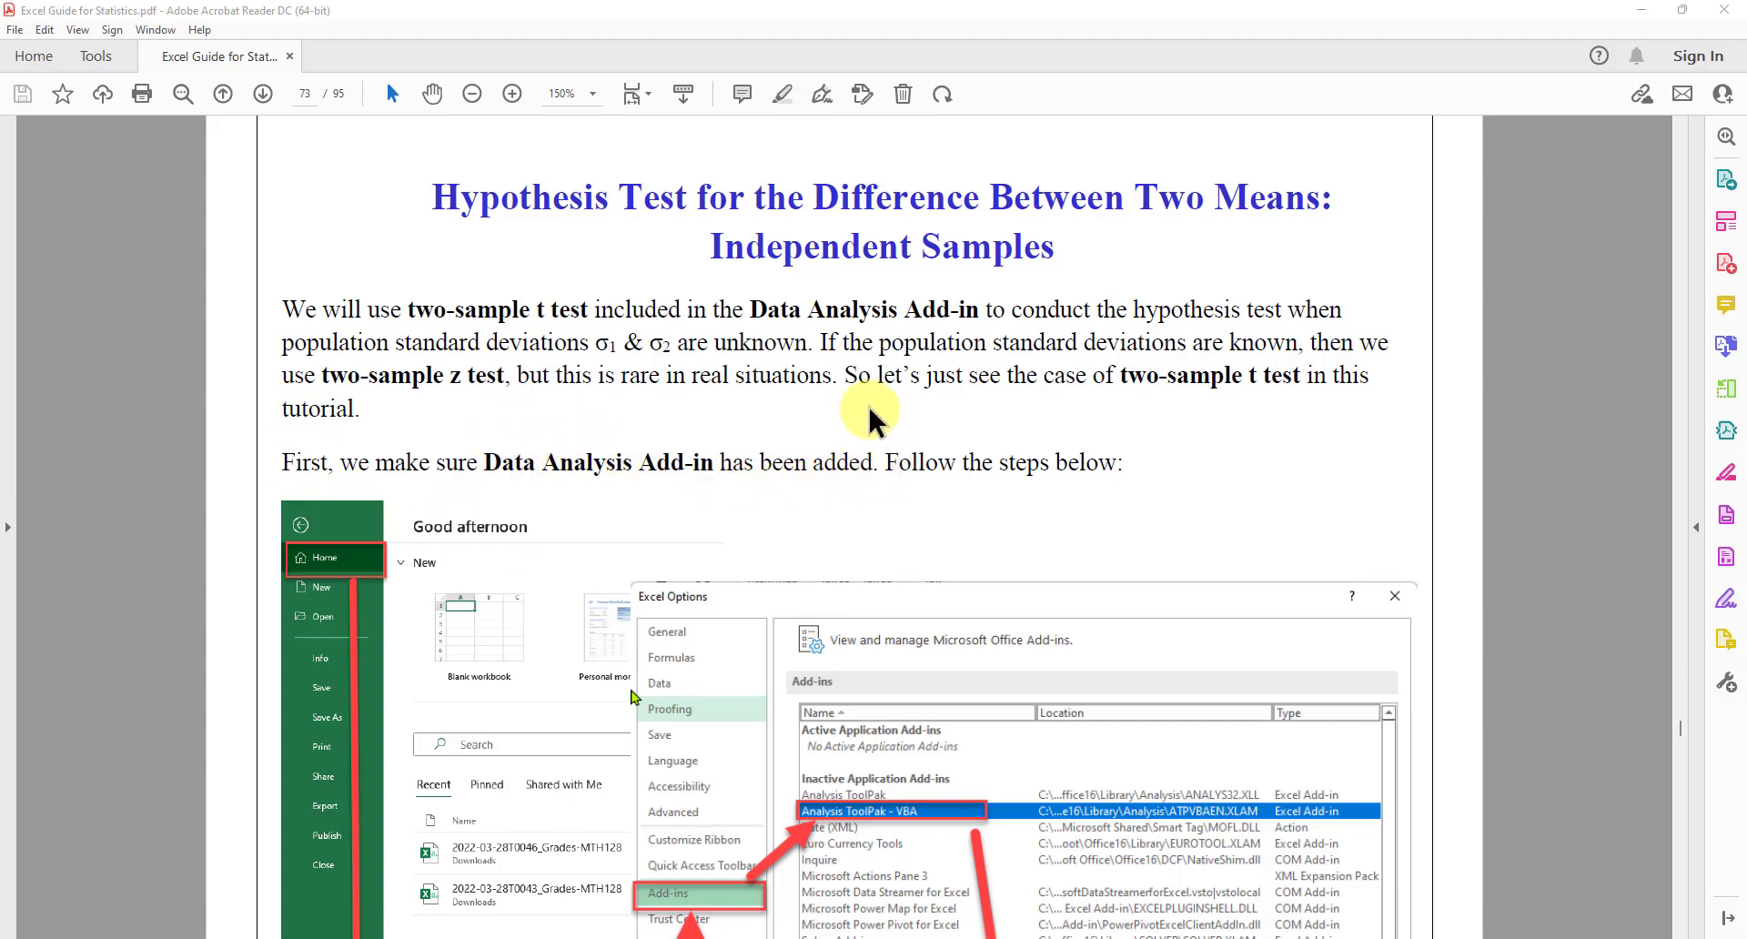
# Read the guide's page 73 instructions for adding the Data Analysis Add-in through Excel Options
pyautogui.scroll(-3, 773, 701)
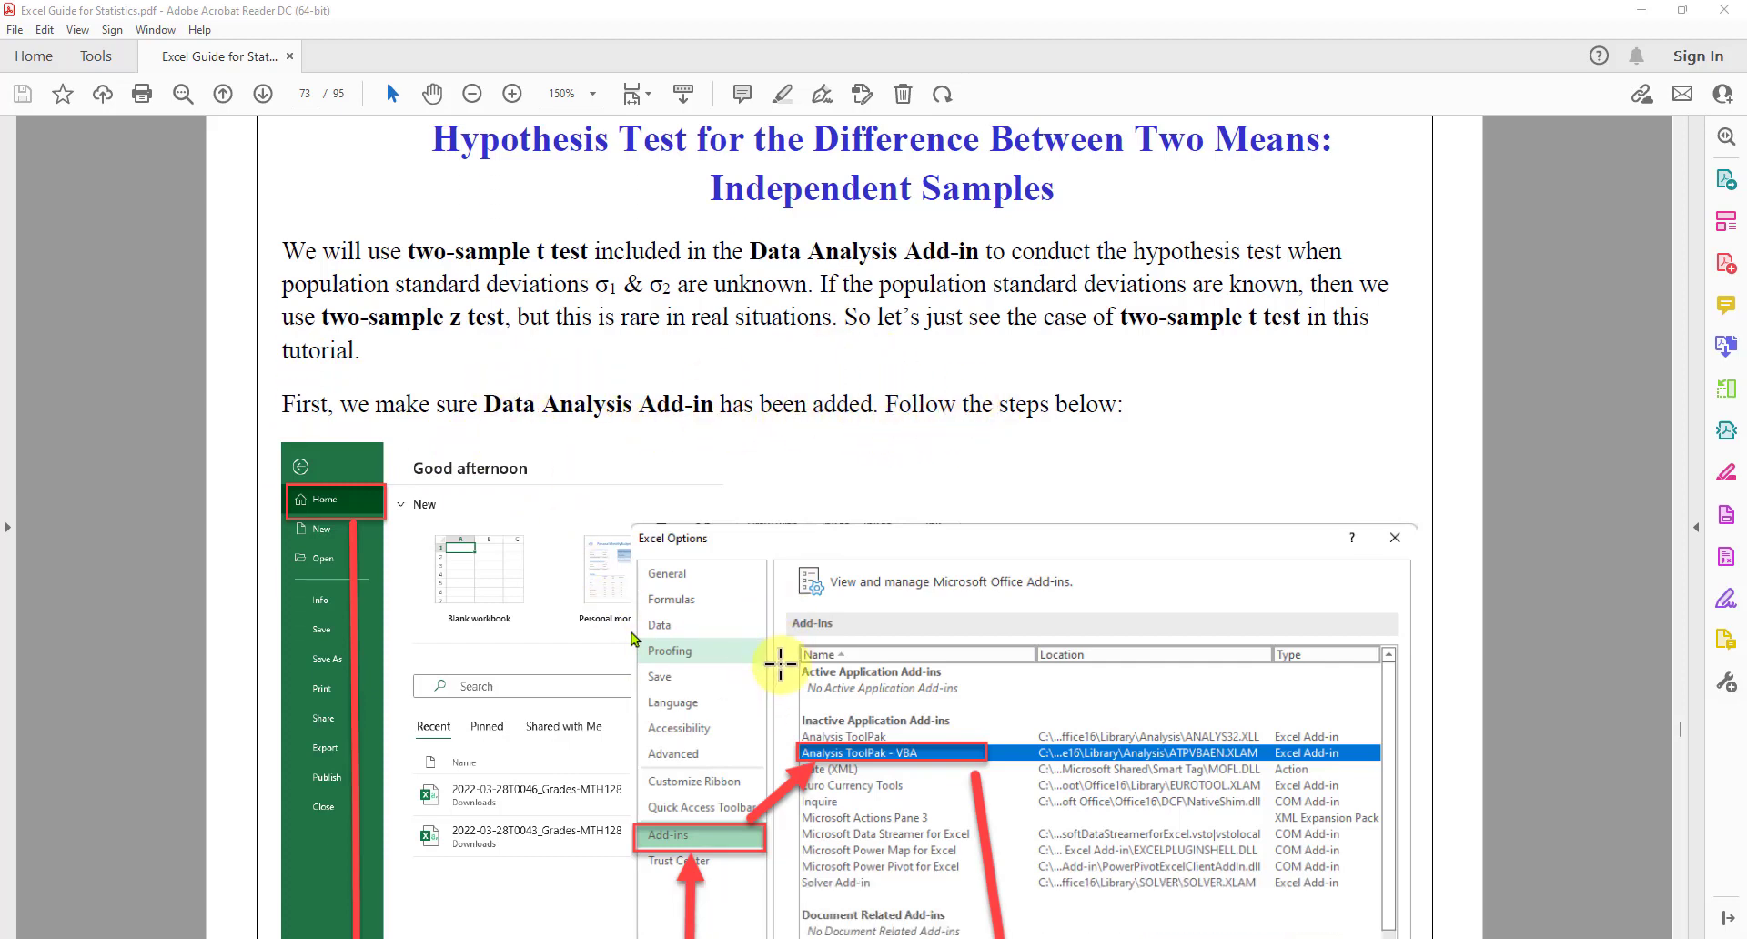
pyautogui.scroll(-5, 781, 664)
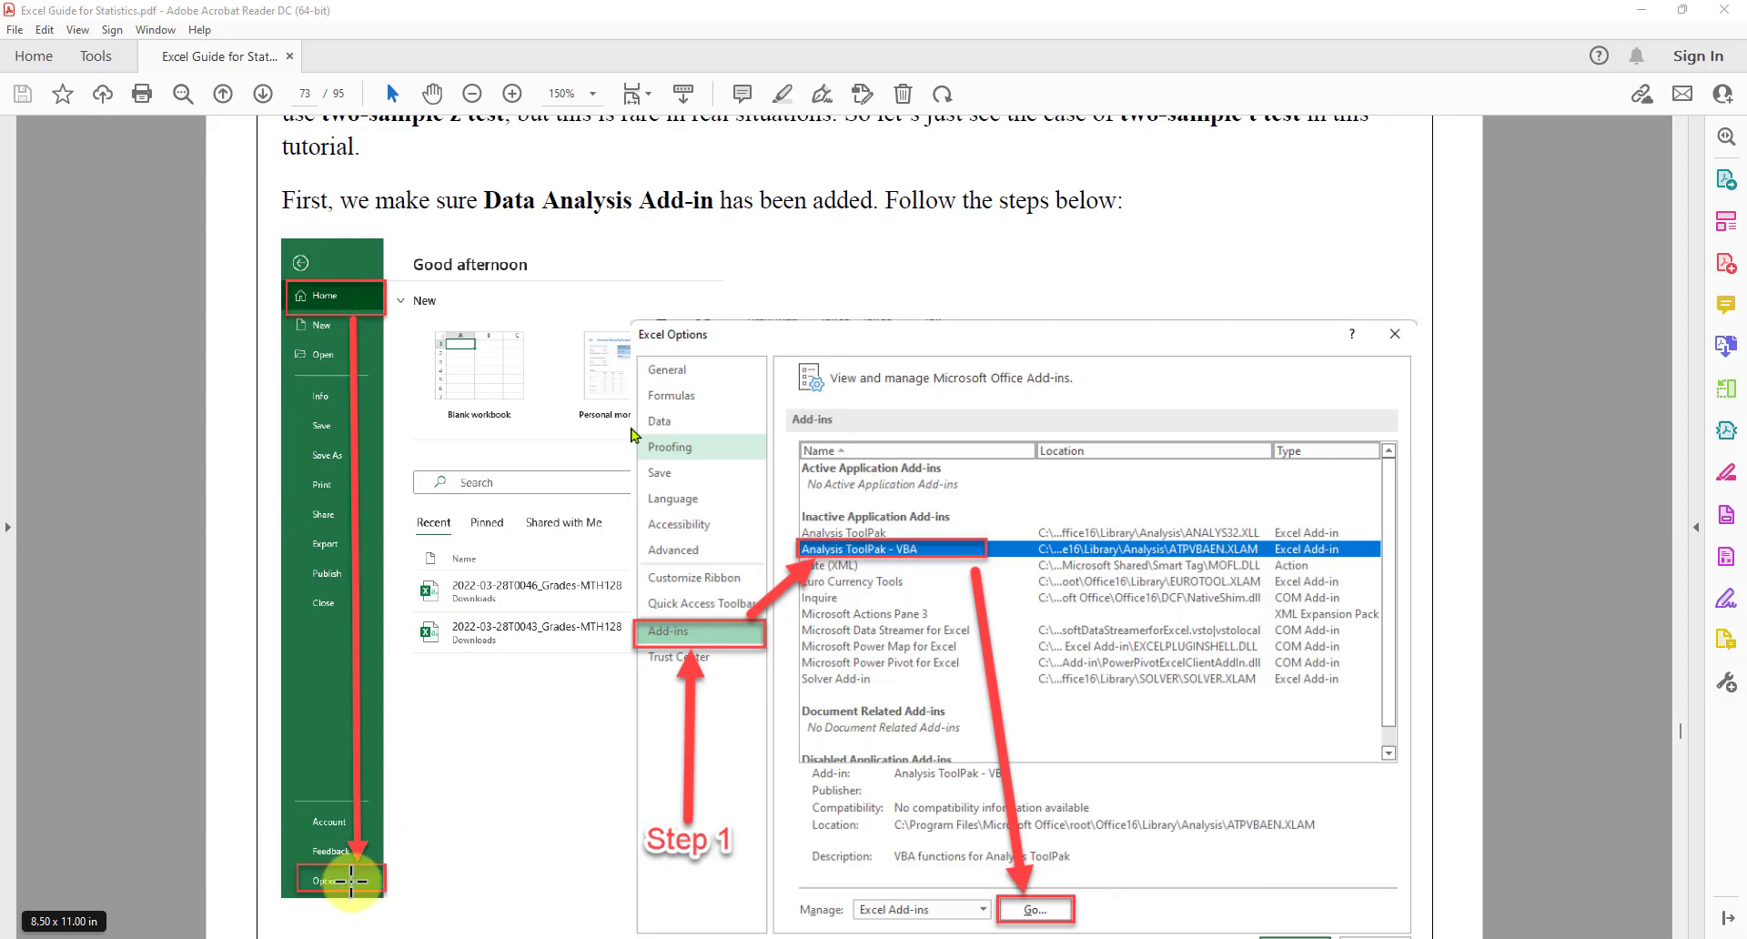
pyautogui.scroll(-2, 477, 826)
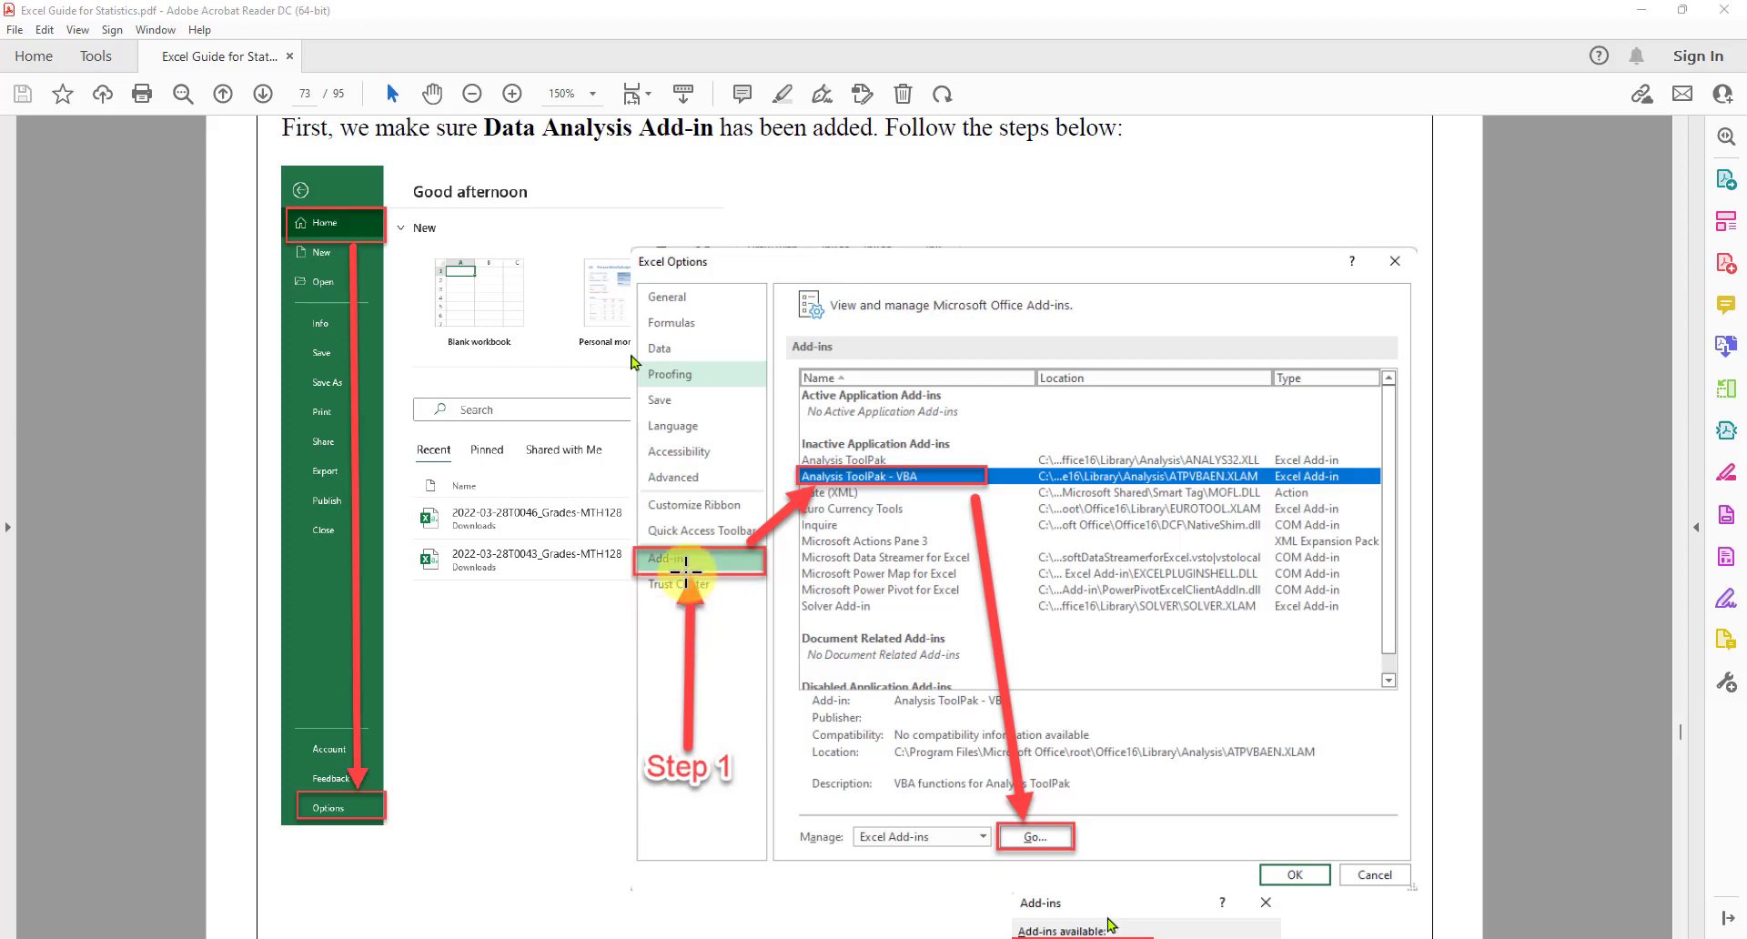
pyautogui.scroll(-1, 690, 574)
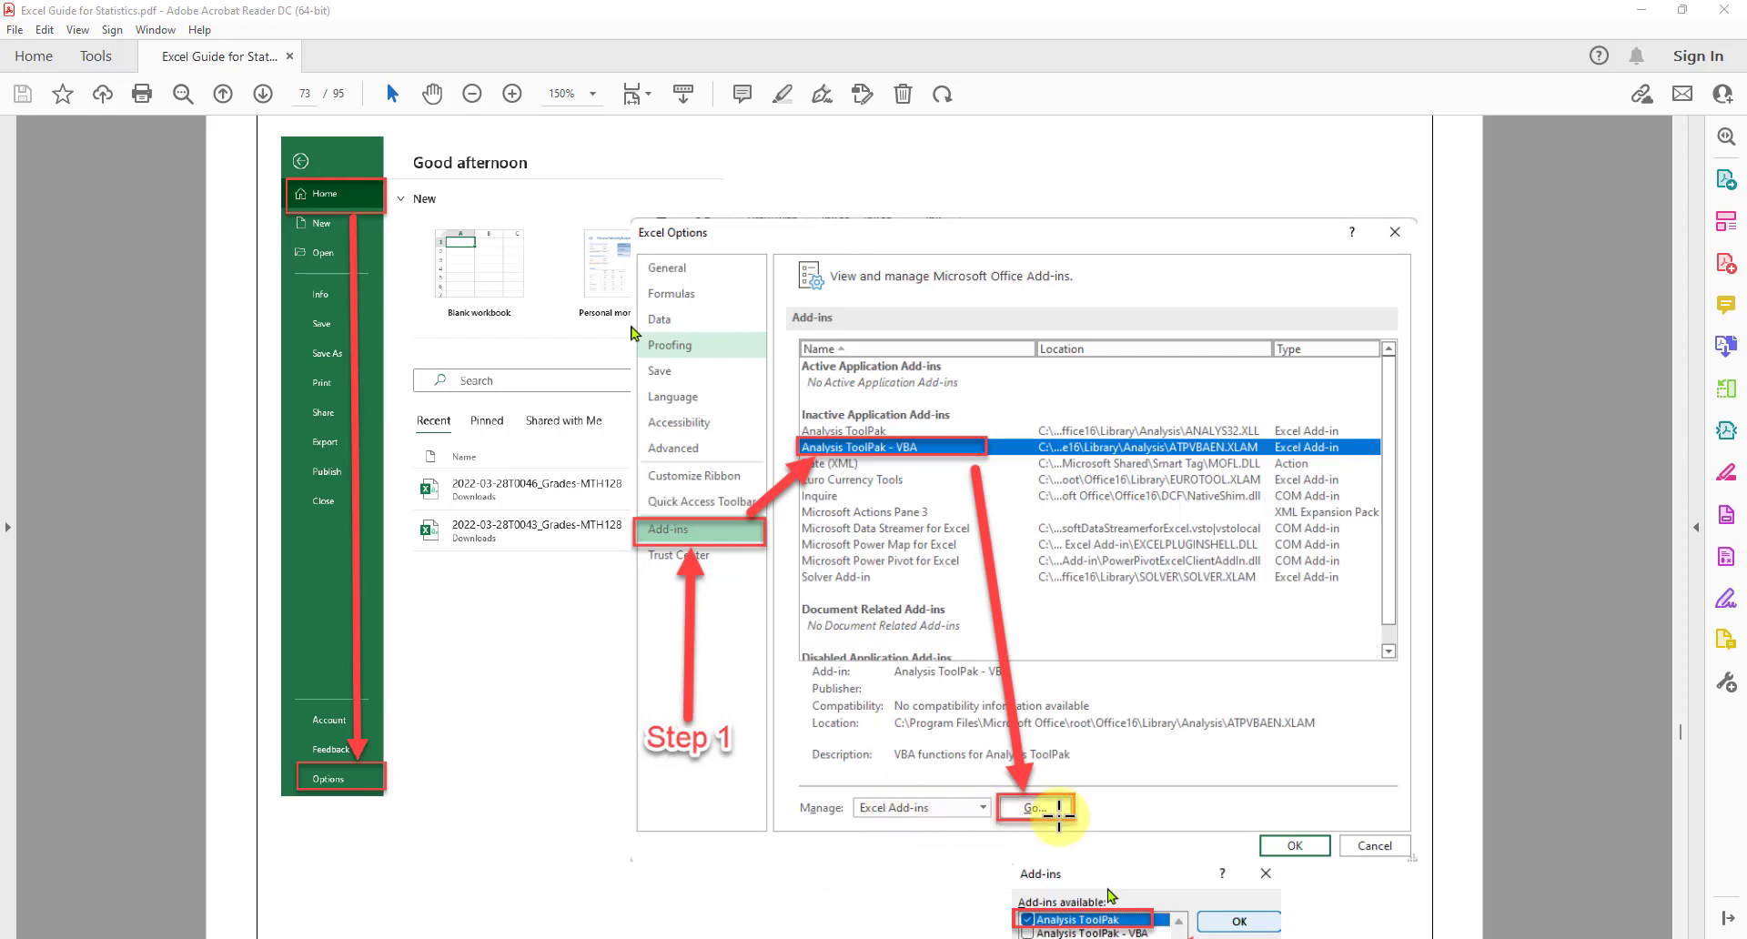
pyautogui.scroll(-4, 1040, 807)
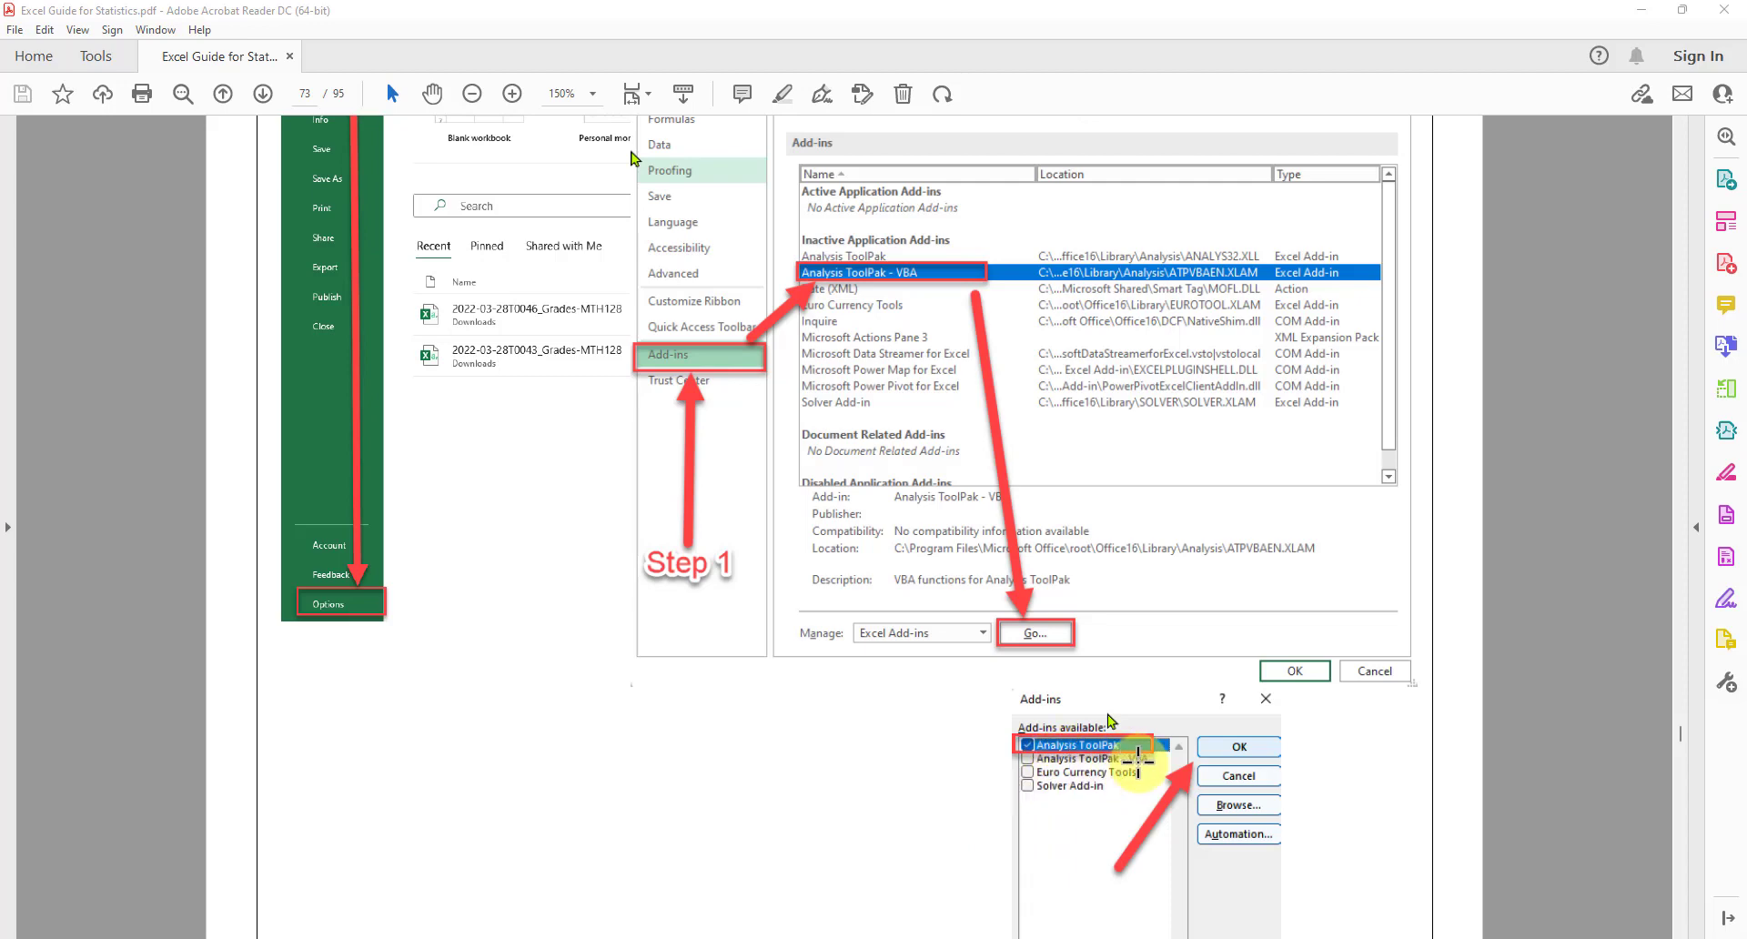
pyautogui.scroll(-5, 1219, 728)
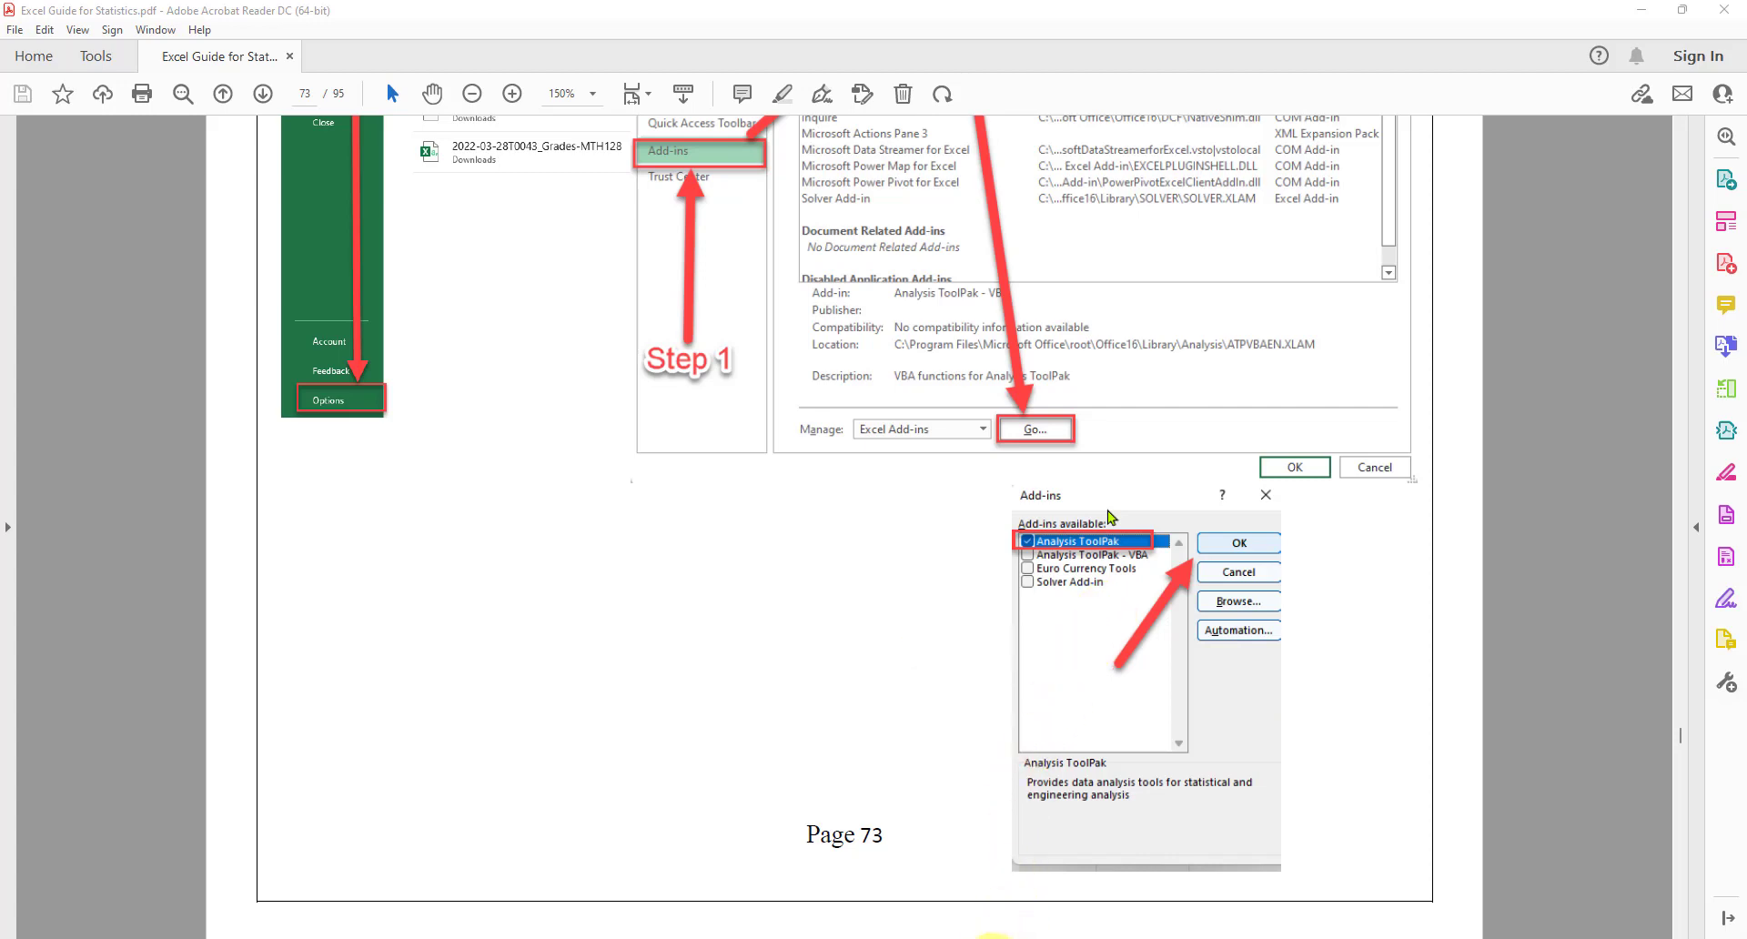
# Switch to Excel and make sure the Analysis ToolPak is enabled among the Excel Add-ins, accepting the selection
pyautogui.click(994, 938)
pyautogui.click(1345, 612)
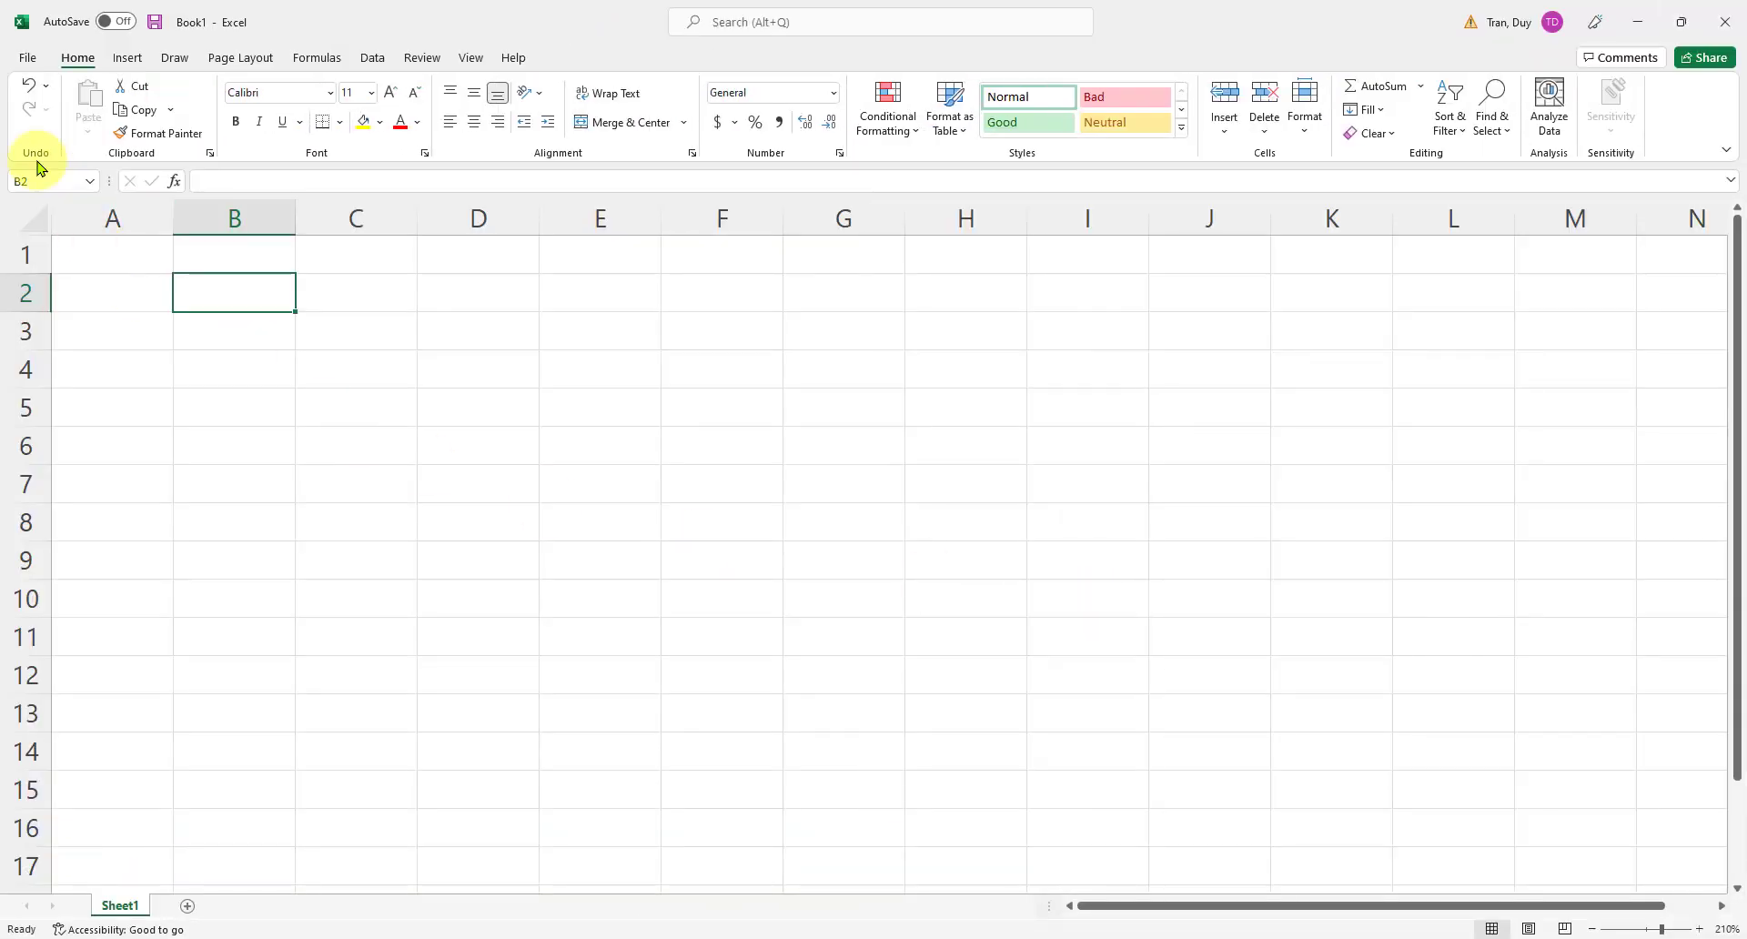
pyautogui.click(29, 60)
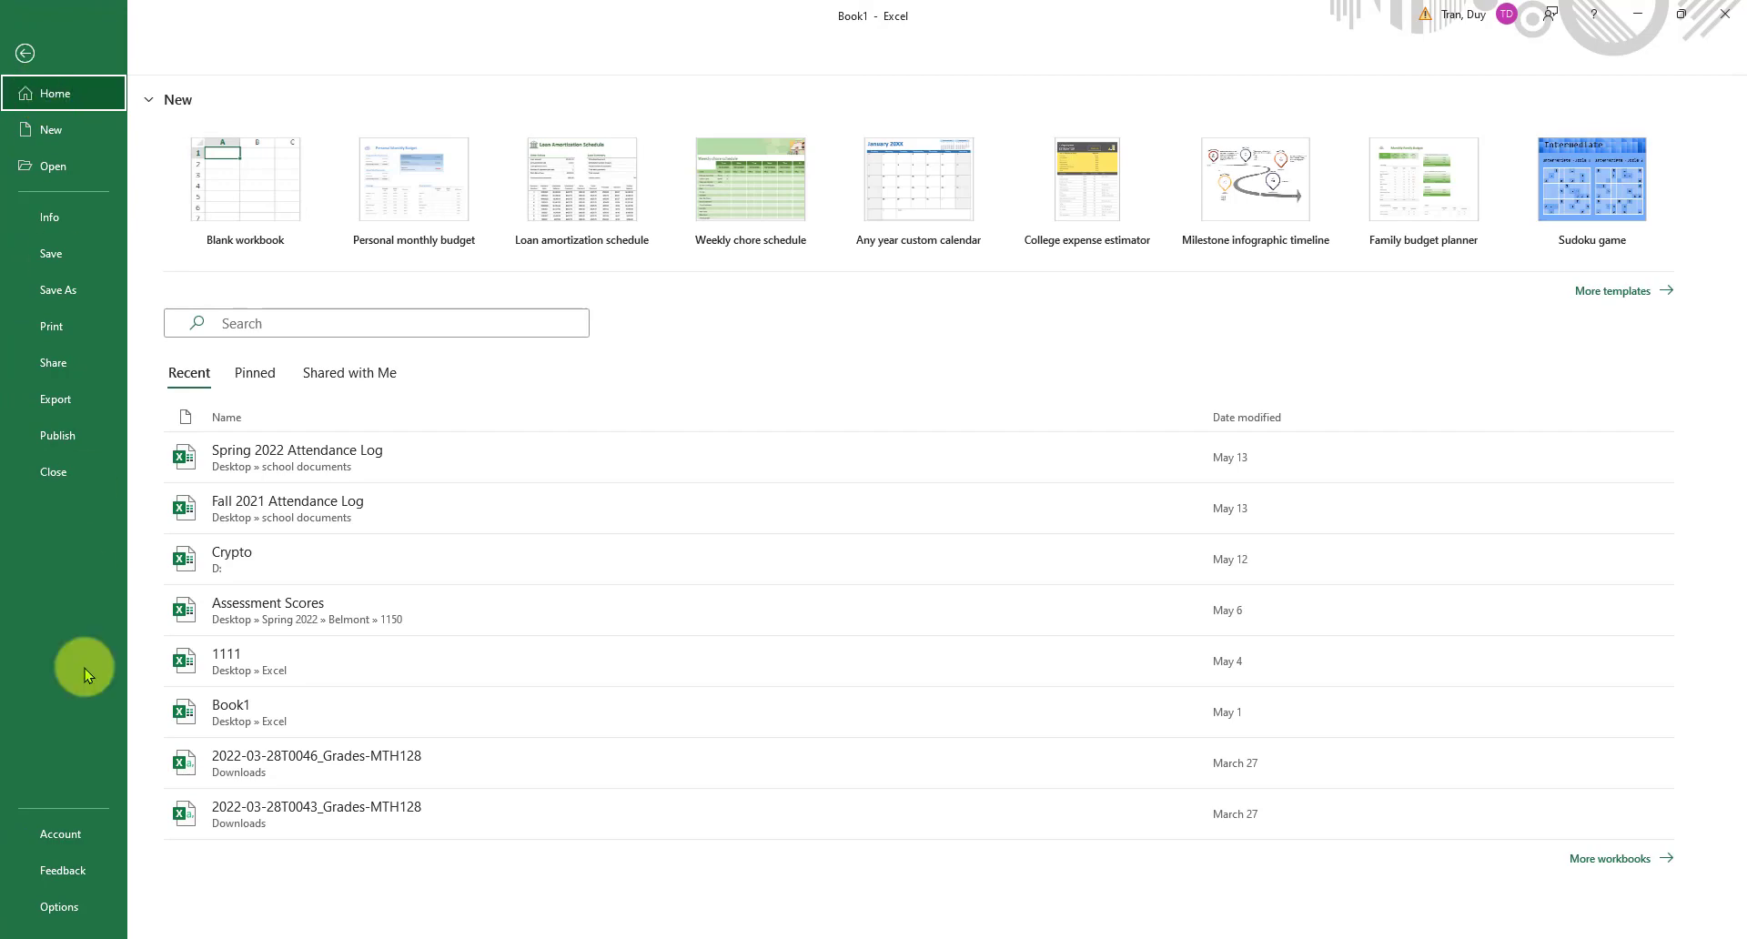
pyautogui.click(50, 906)
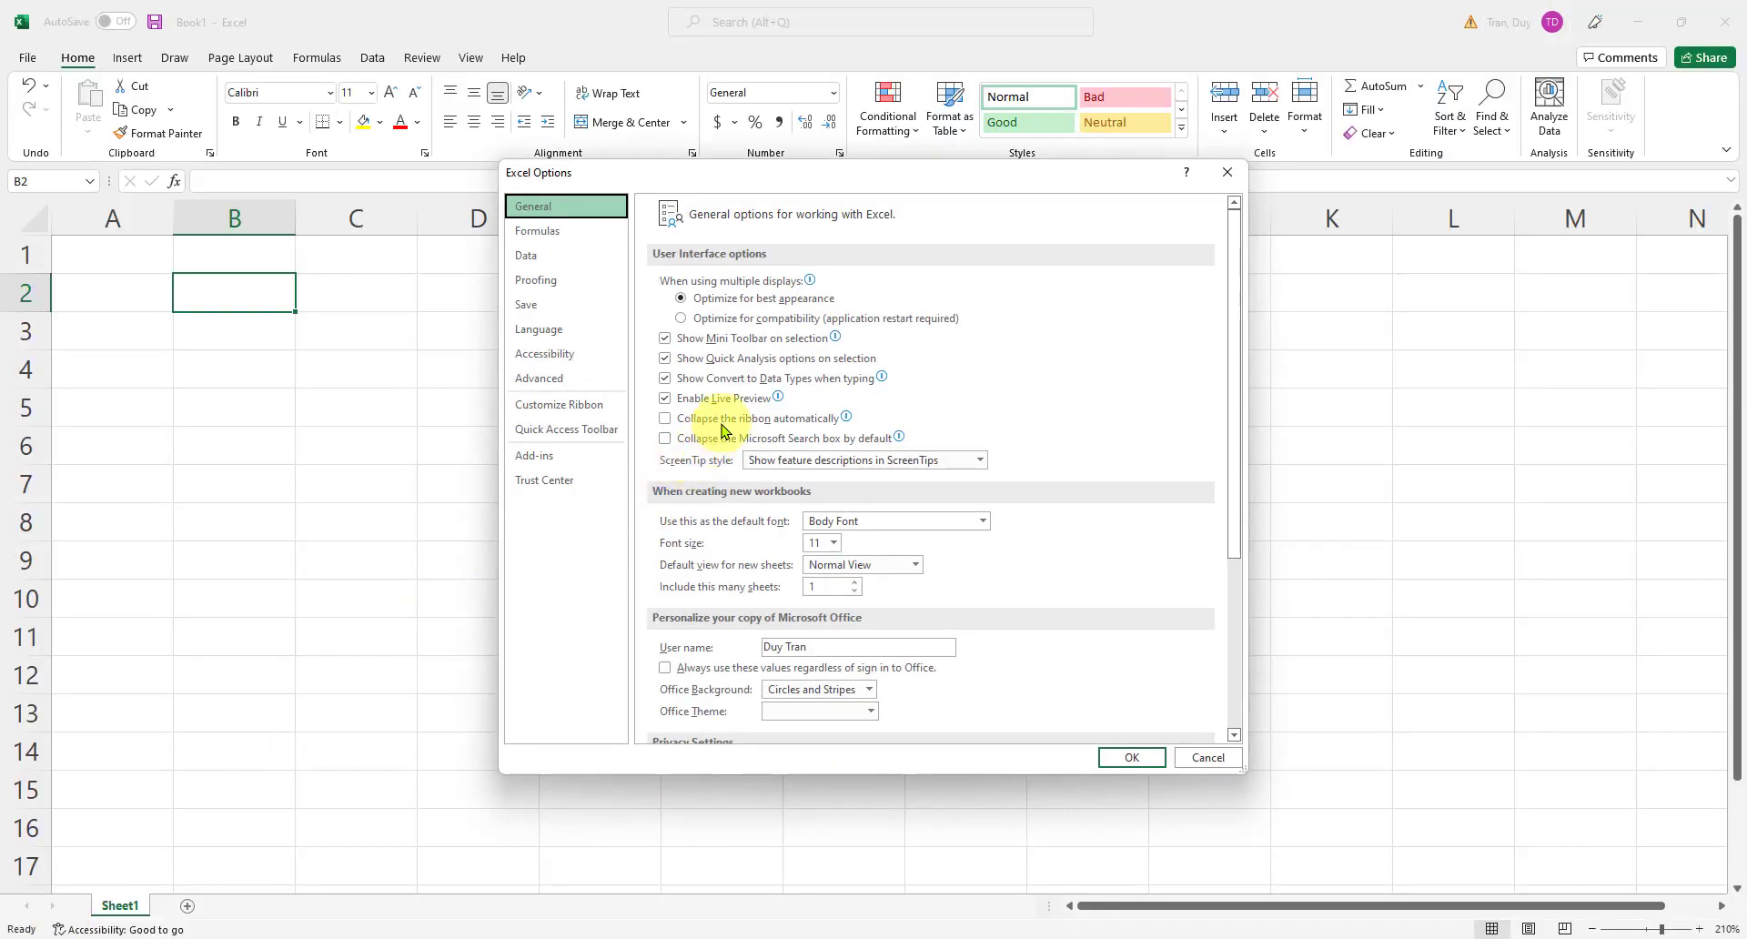
pyautogui.click(549, 465)
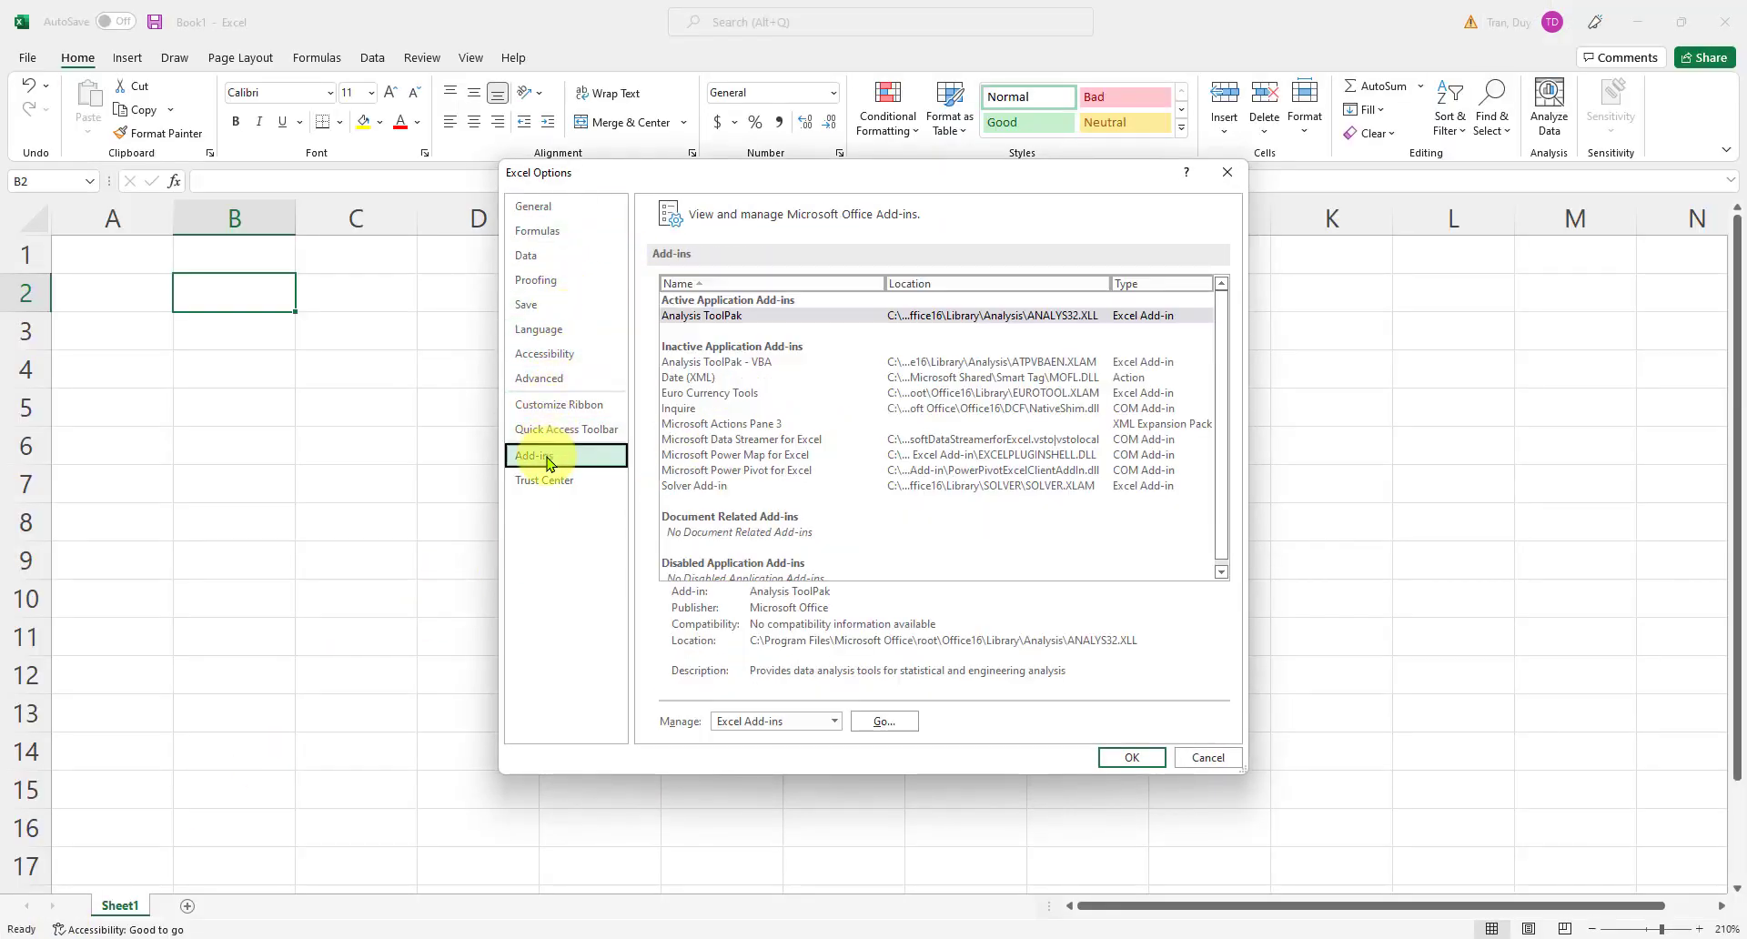
pyautogui.click(885, 723)
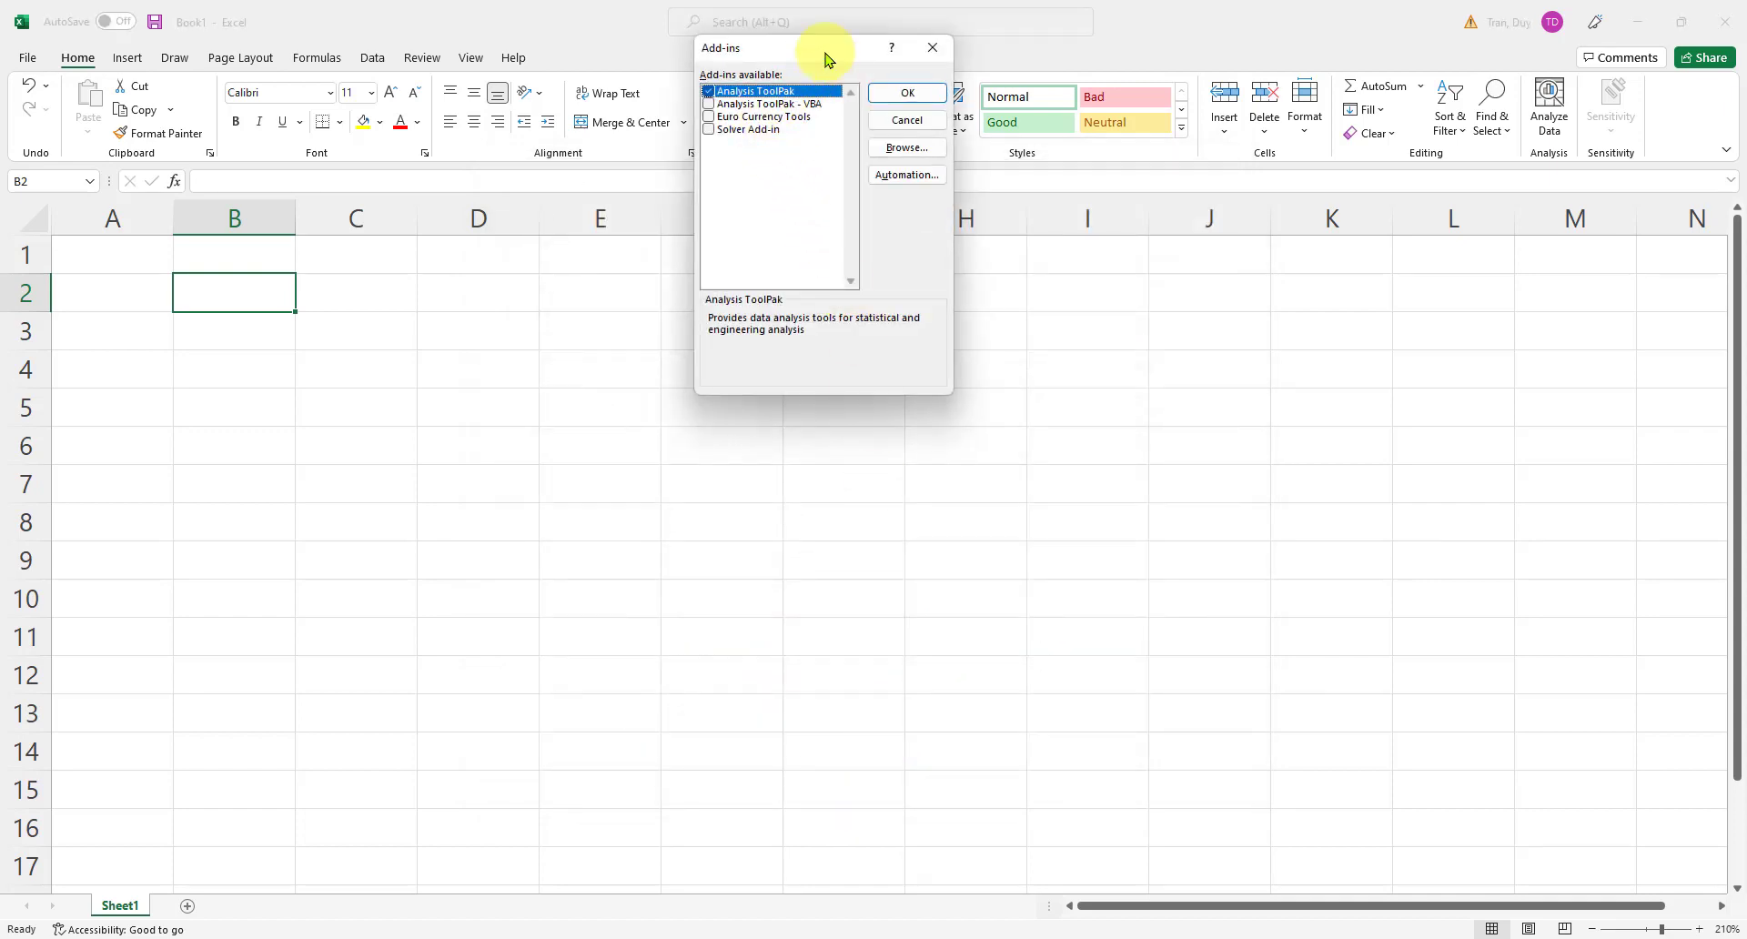
pyautogui.moveTo(831, 51); pyautogui.dragTo(897, 232)
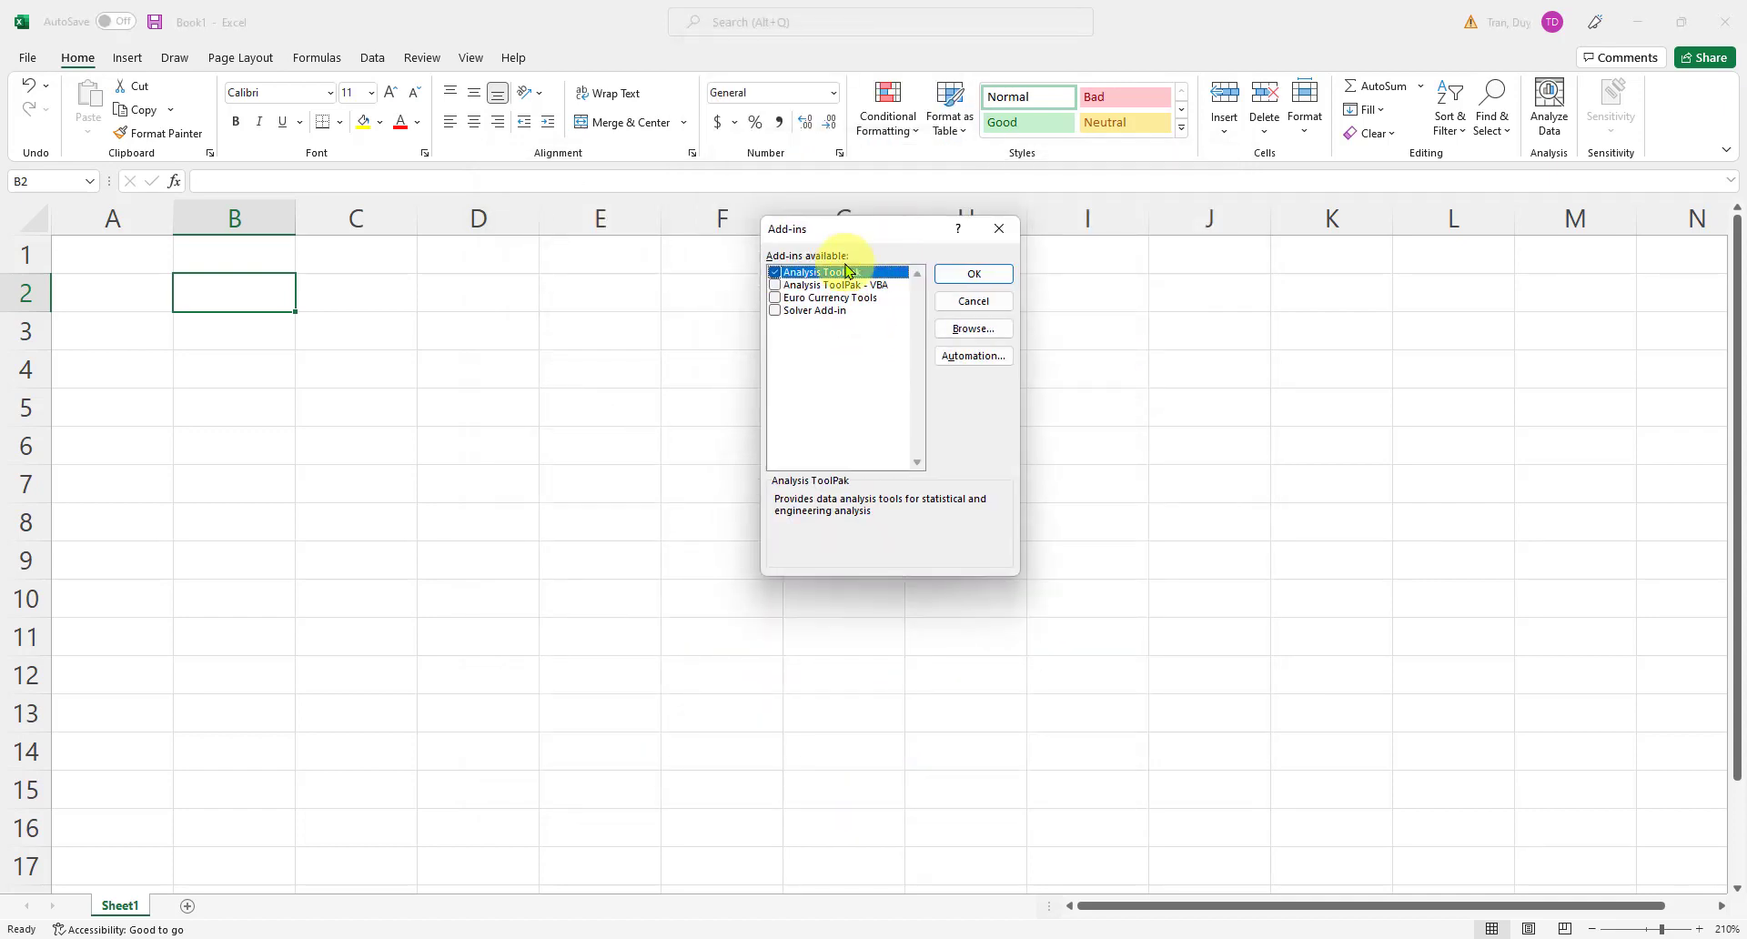
pyautogui.click(961, 275)
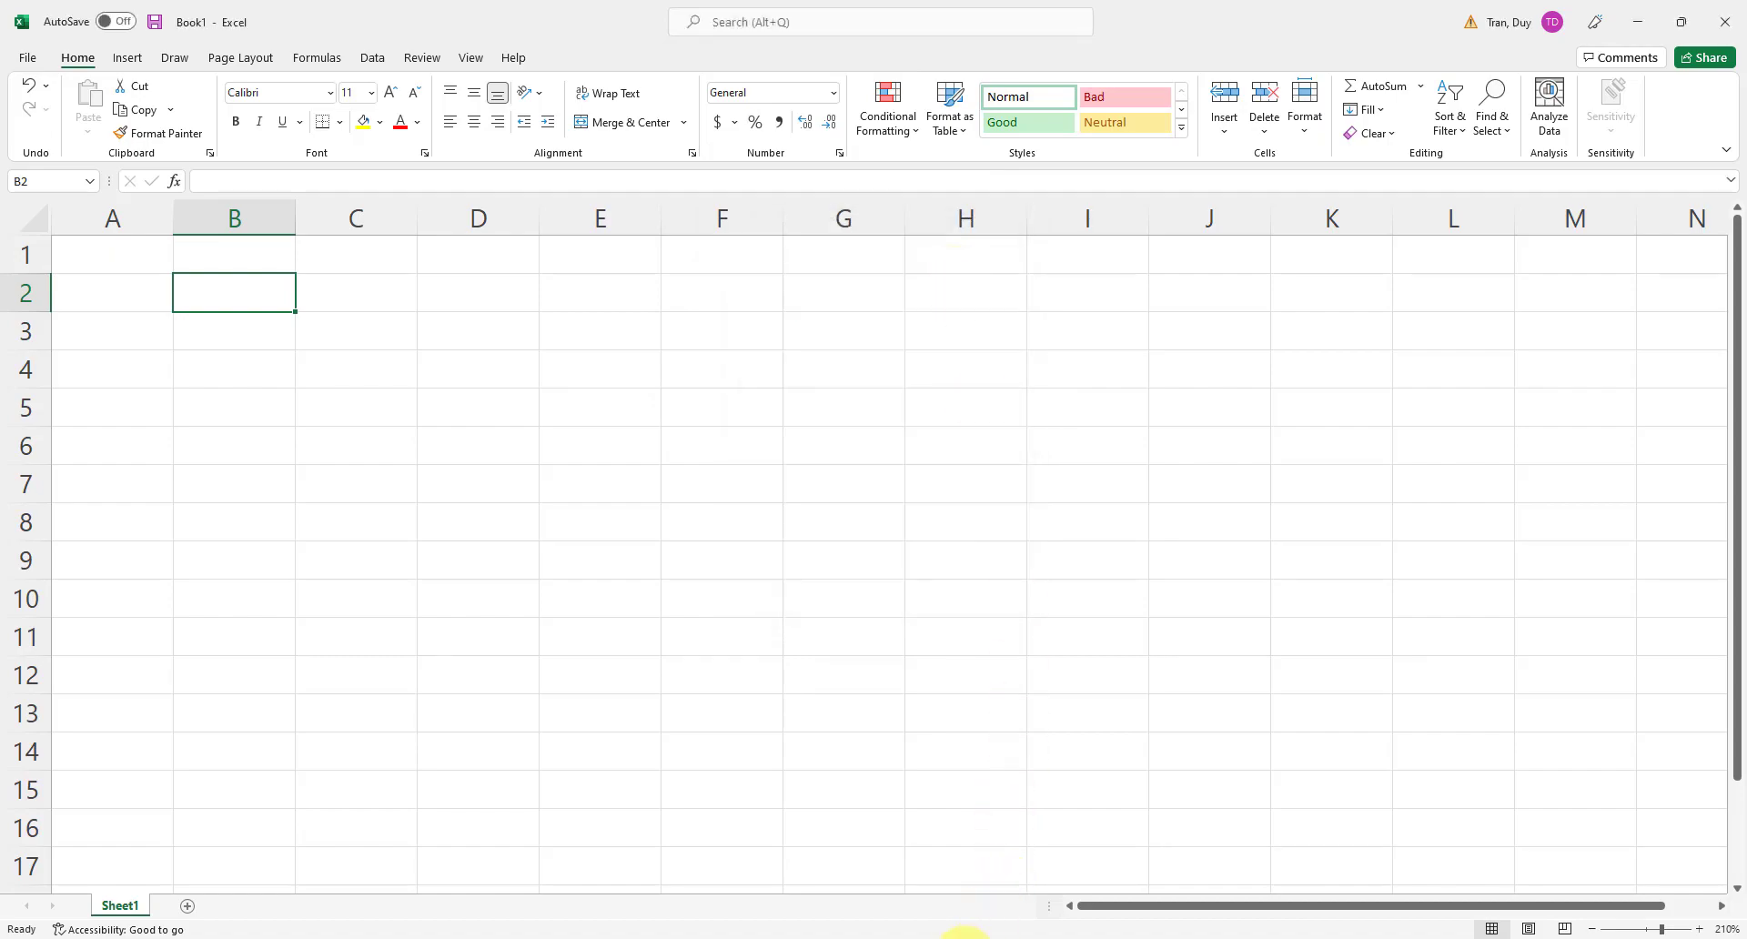
# Return to the PDF guide and examine the example's Data A and Data B table, the hypotheses, and Step 1
pyautogui.click(965, 938)
pyautogui.scroll(-10, 926, 710)
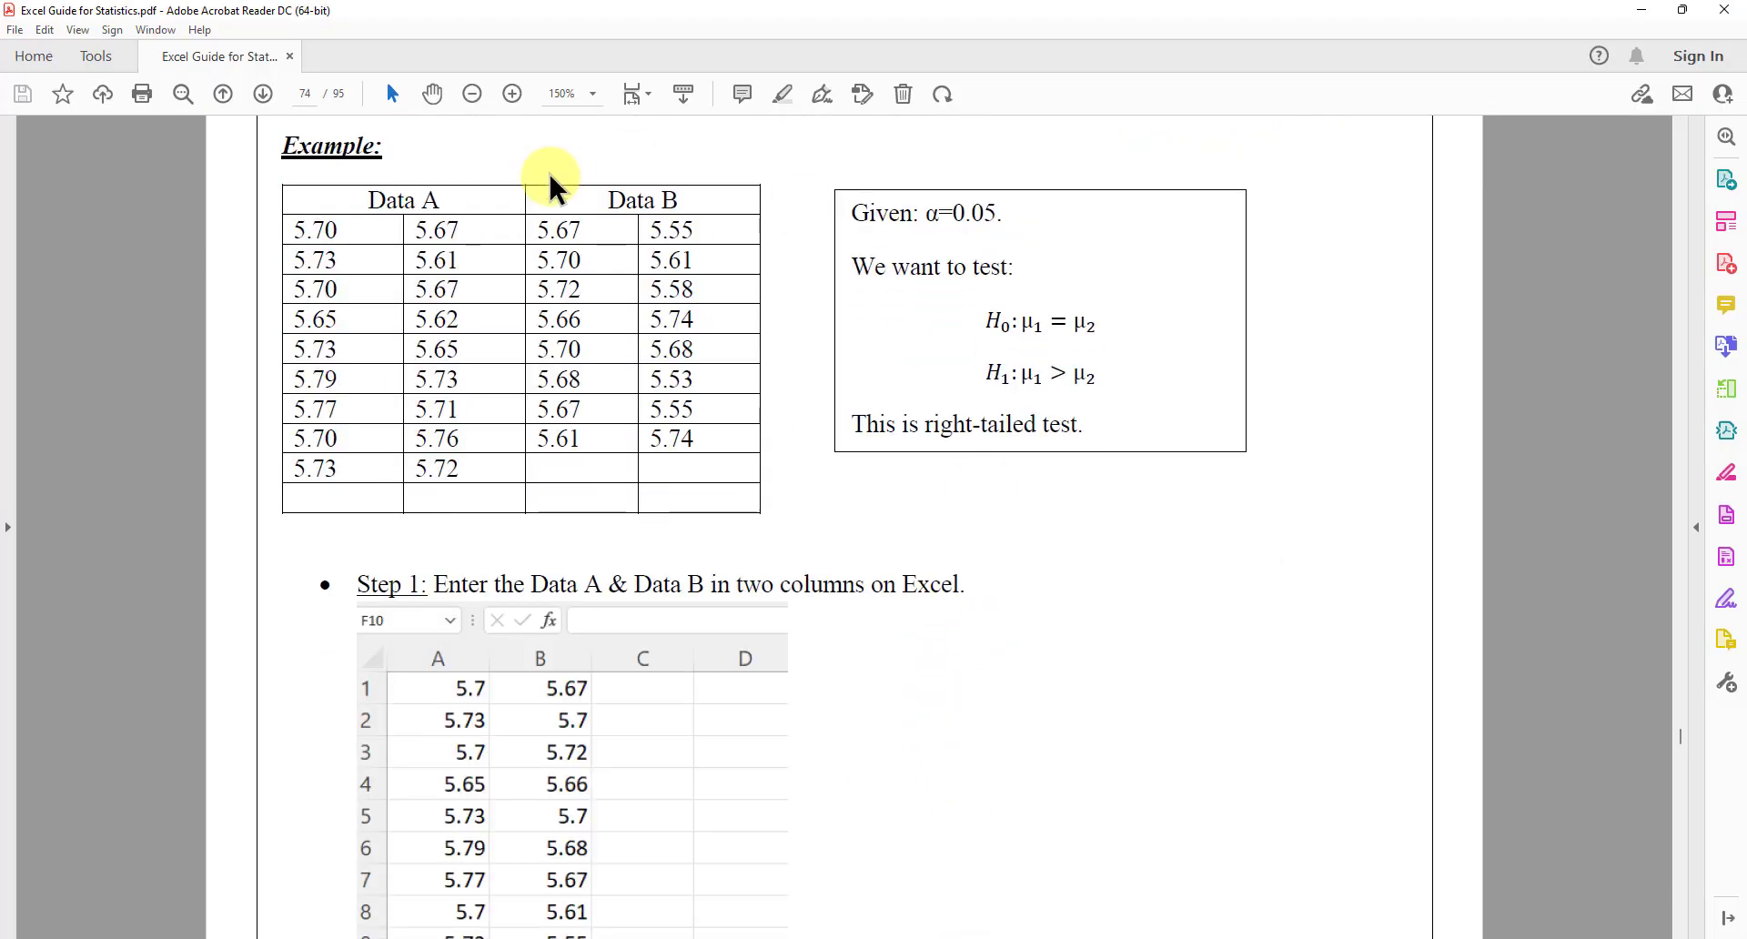
pyautogui.scroll(1, 484, 313)
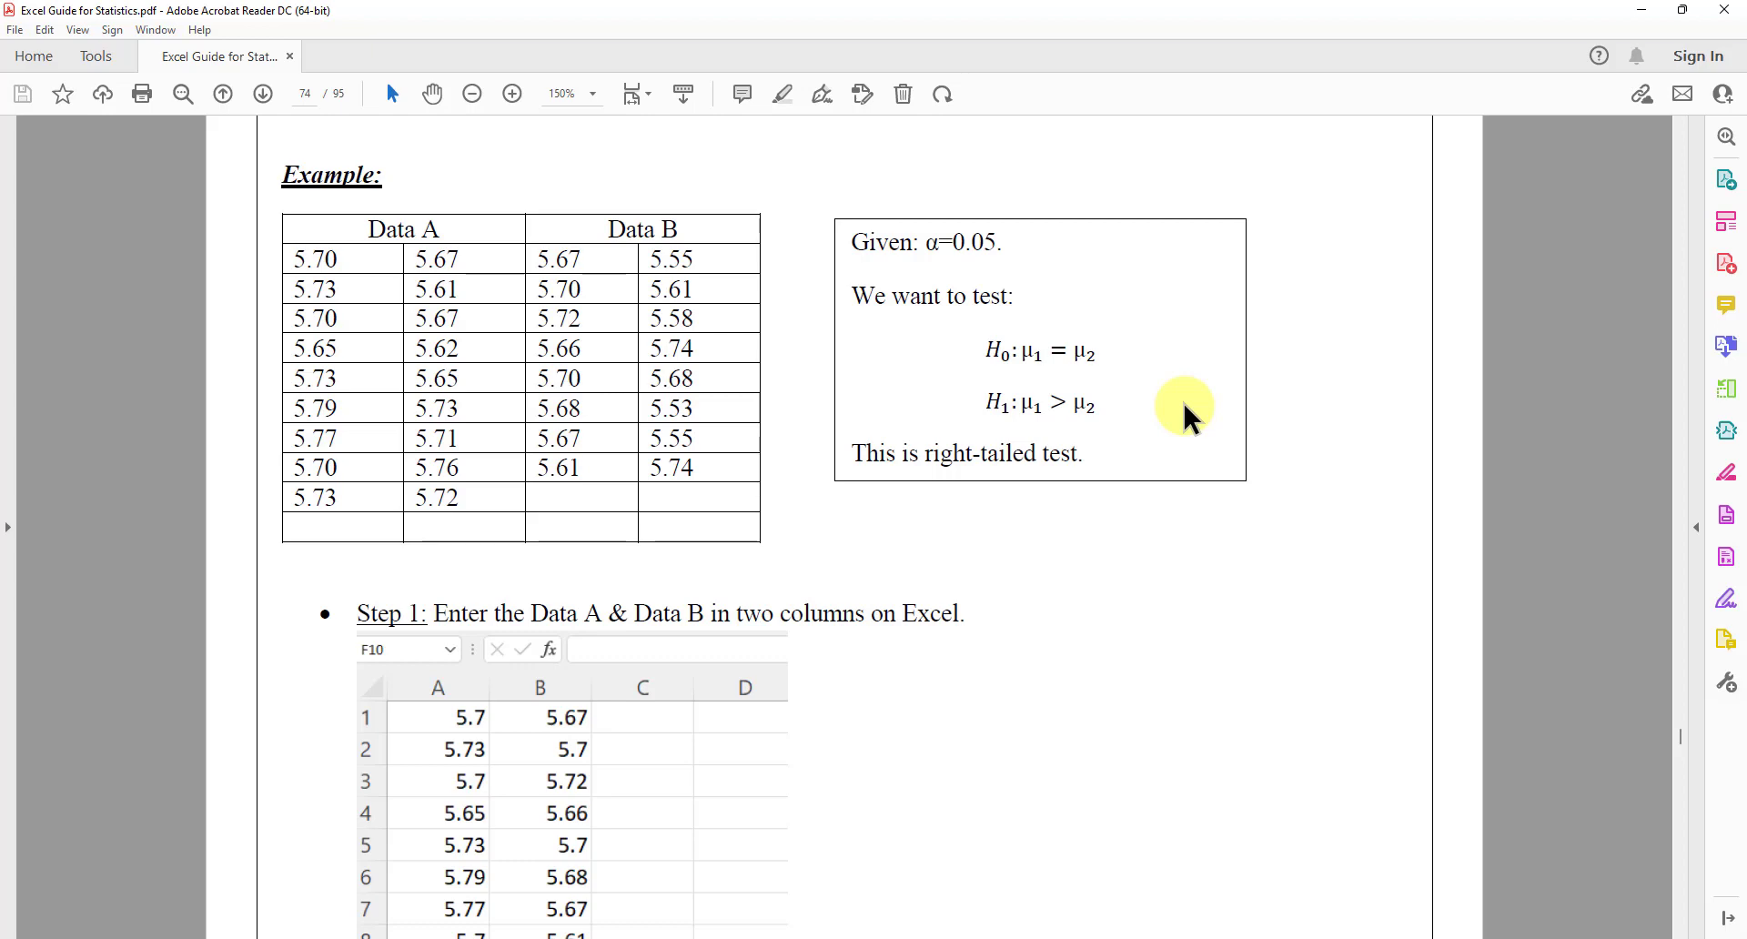
pyautogui.scroll(-2, 619, 696)
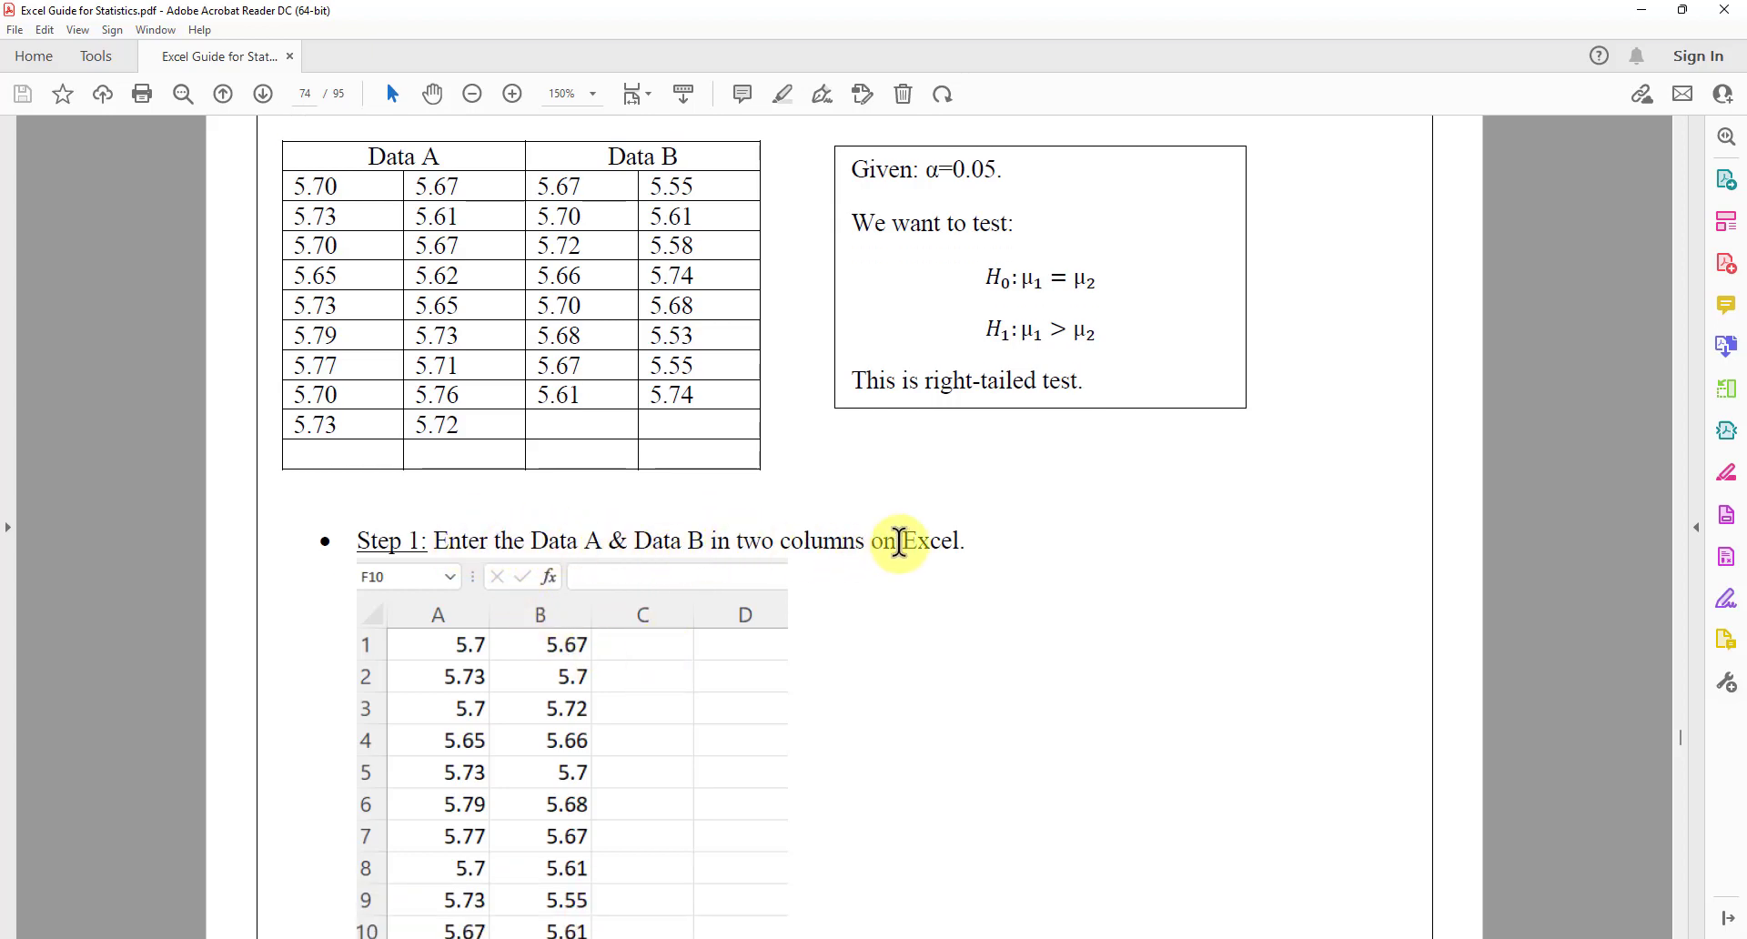
pyautogui.scroll(-1, 853, 526)
pyautogui.scroll(1, 437, 244)
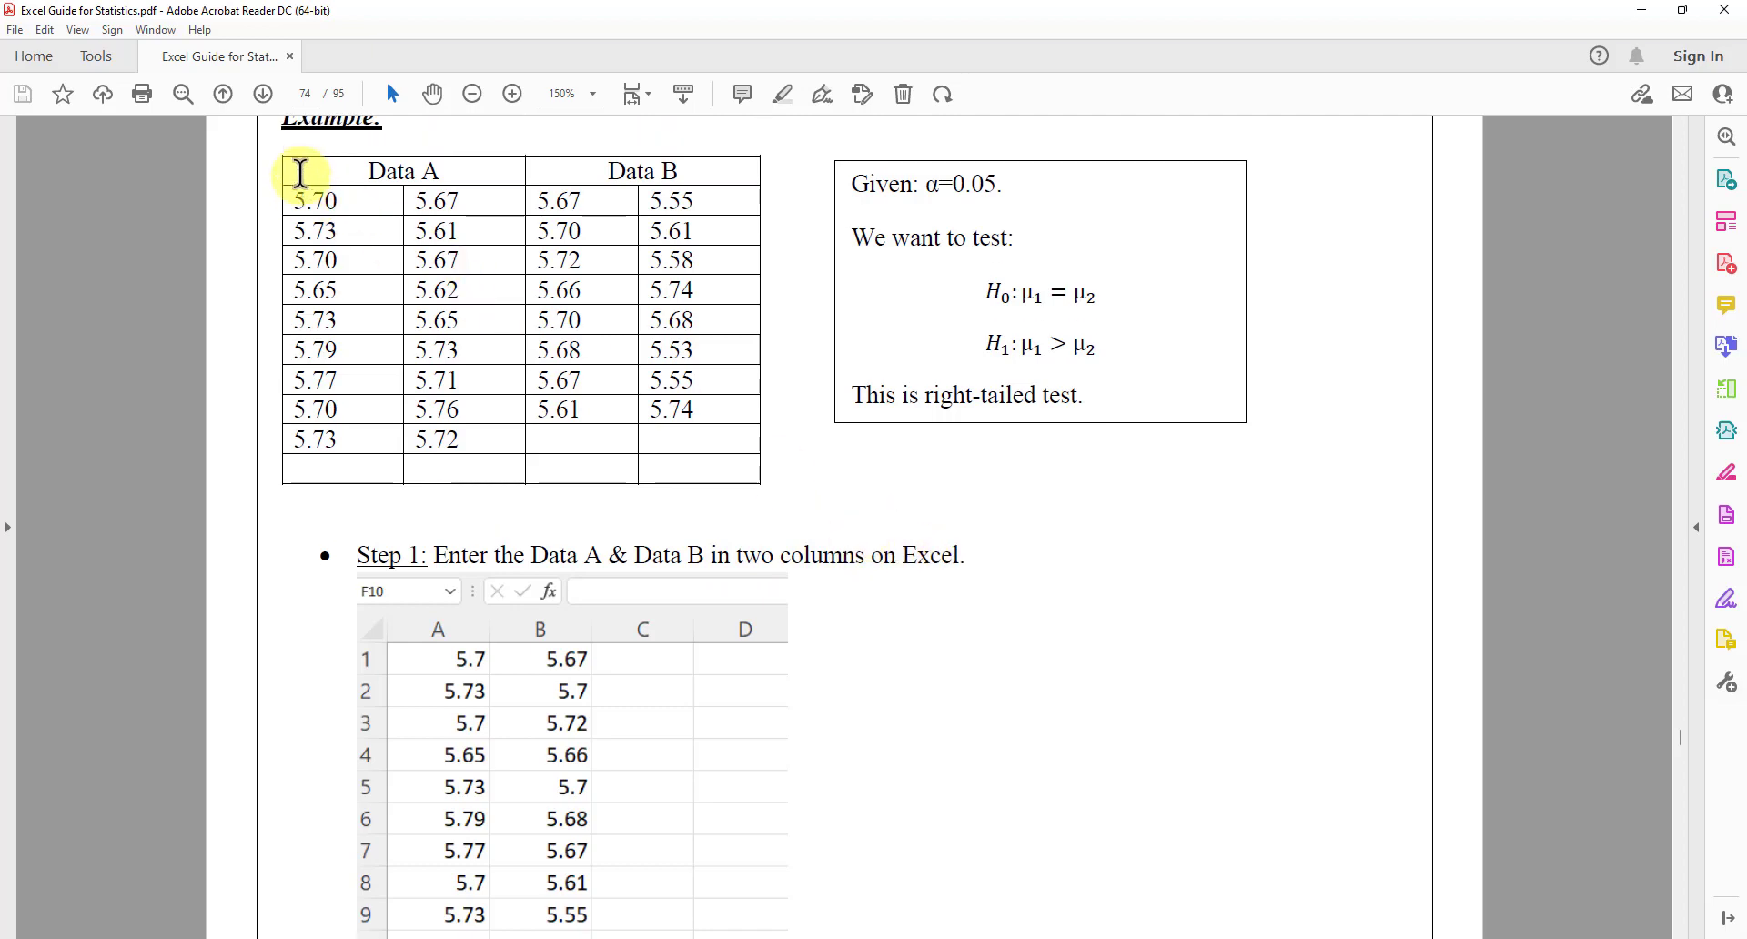
pyautogui.scroll(-3, 417, 578)
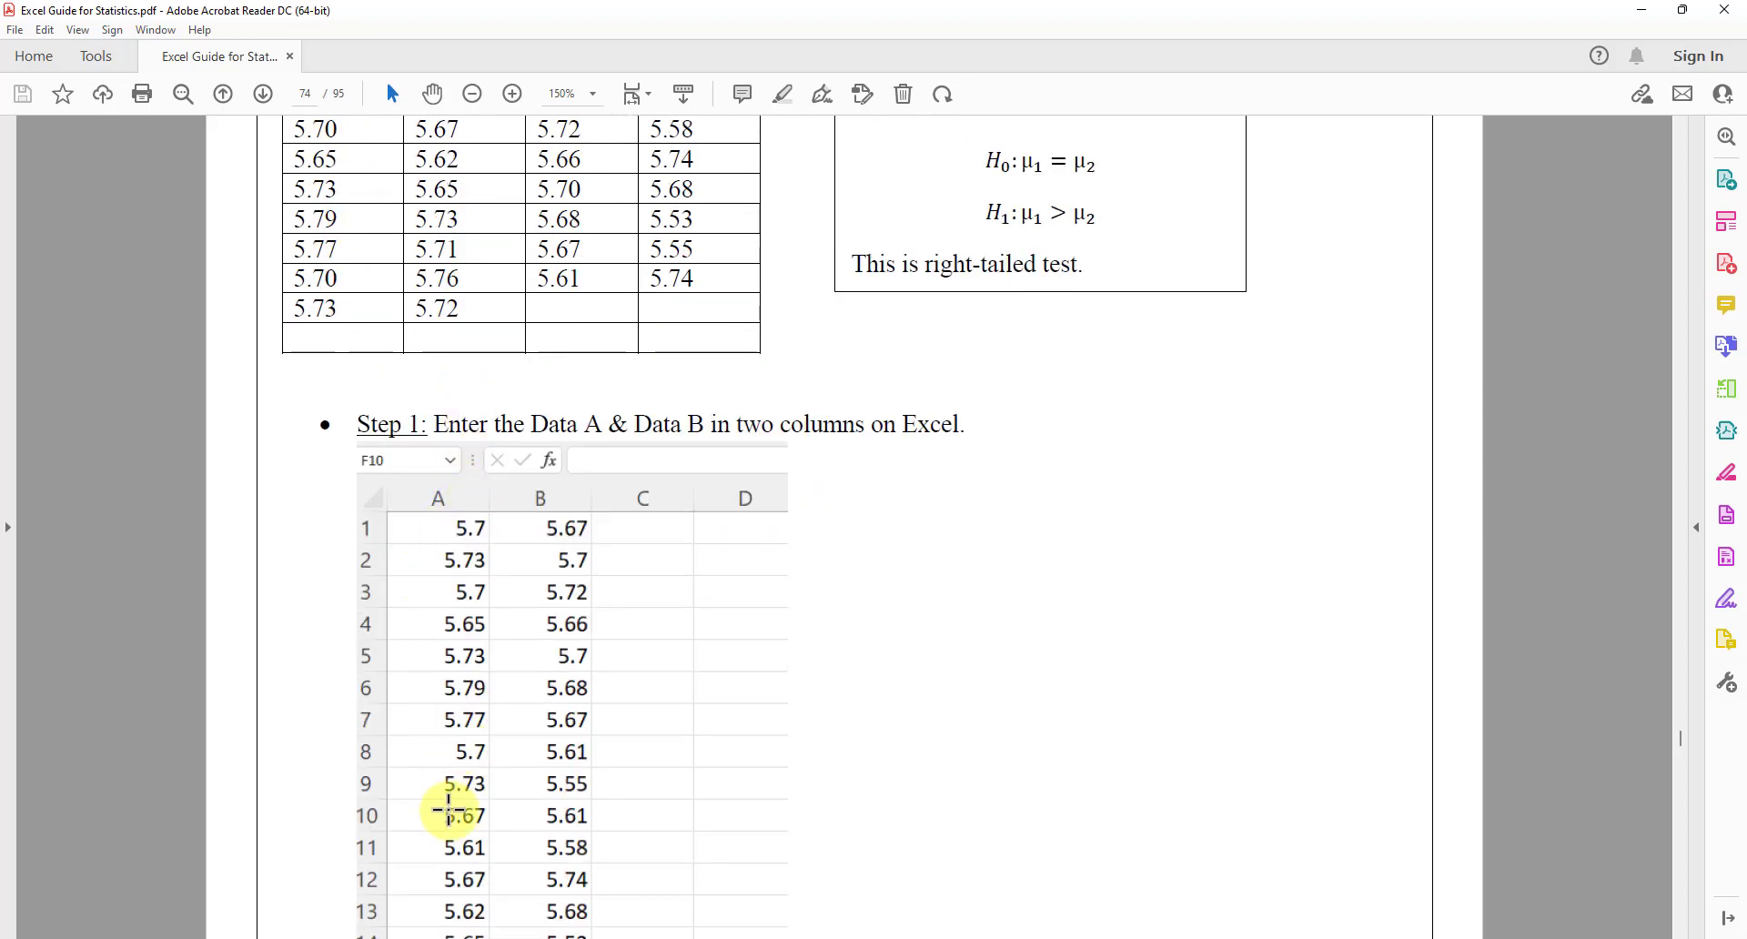
pyautogui.scroll(2, 577, 846)
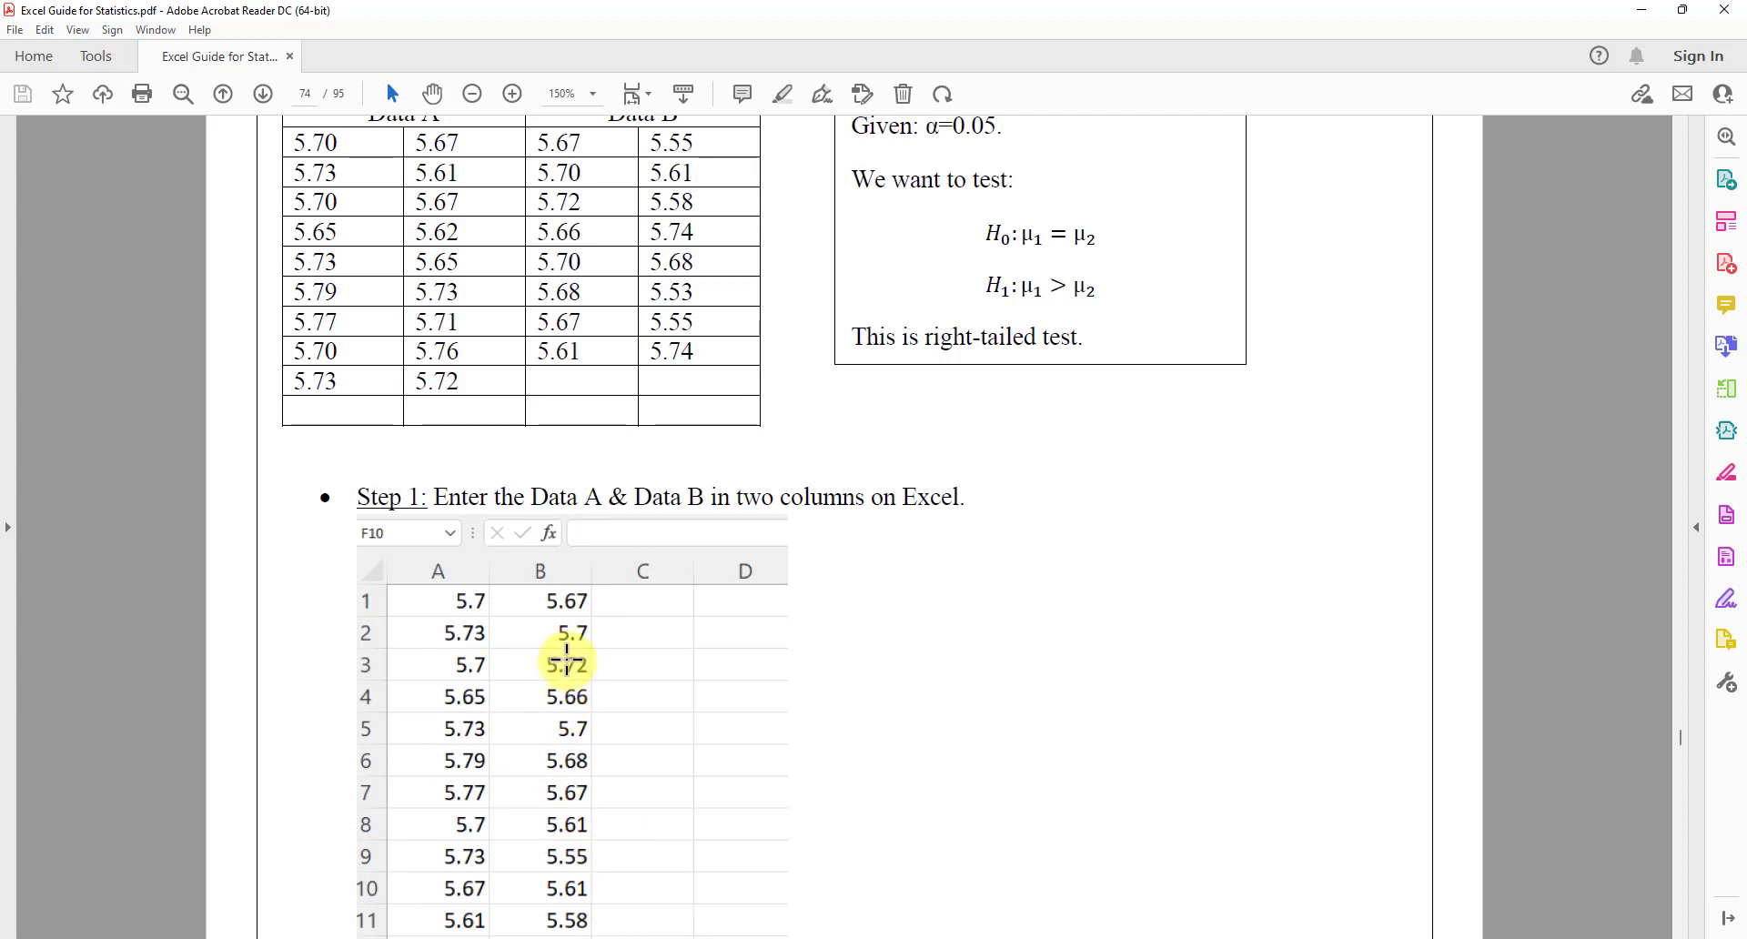
pyautogui.scroll(1, 565, 655)
# Switch to the Excel workbook, compare its two data columns with the guide's Data A and Data B, and minimize it
pyautogui.hotkey('alt', 'Tab')
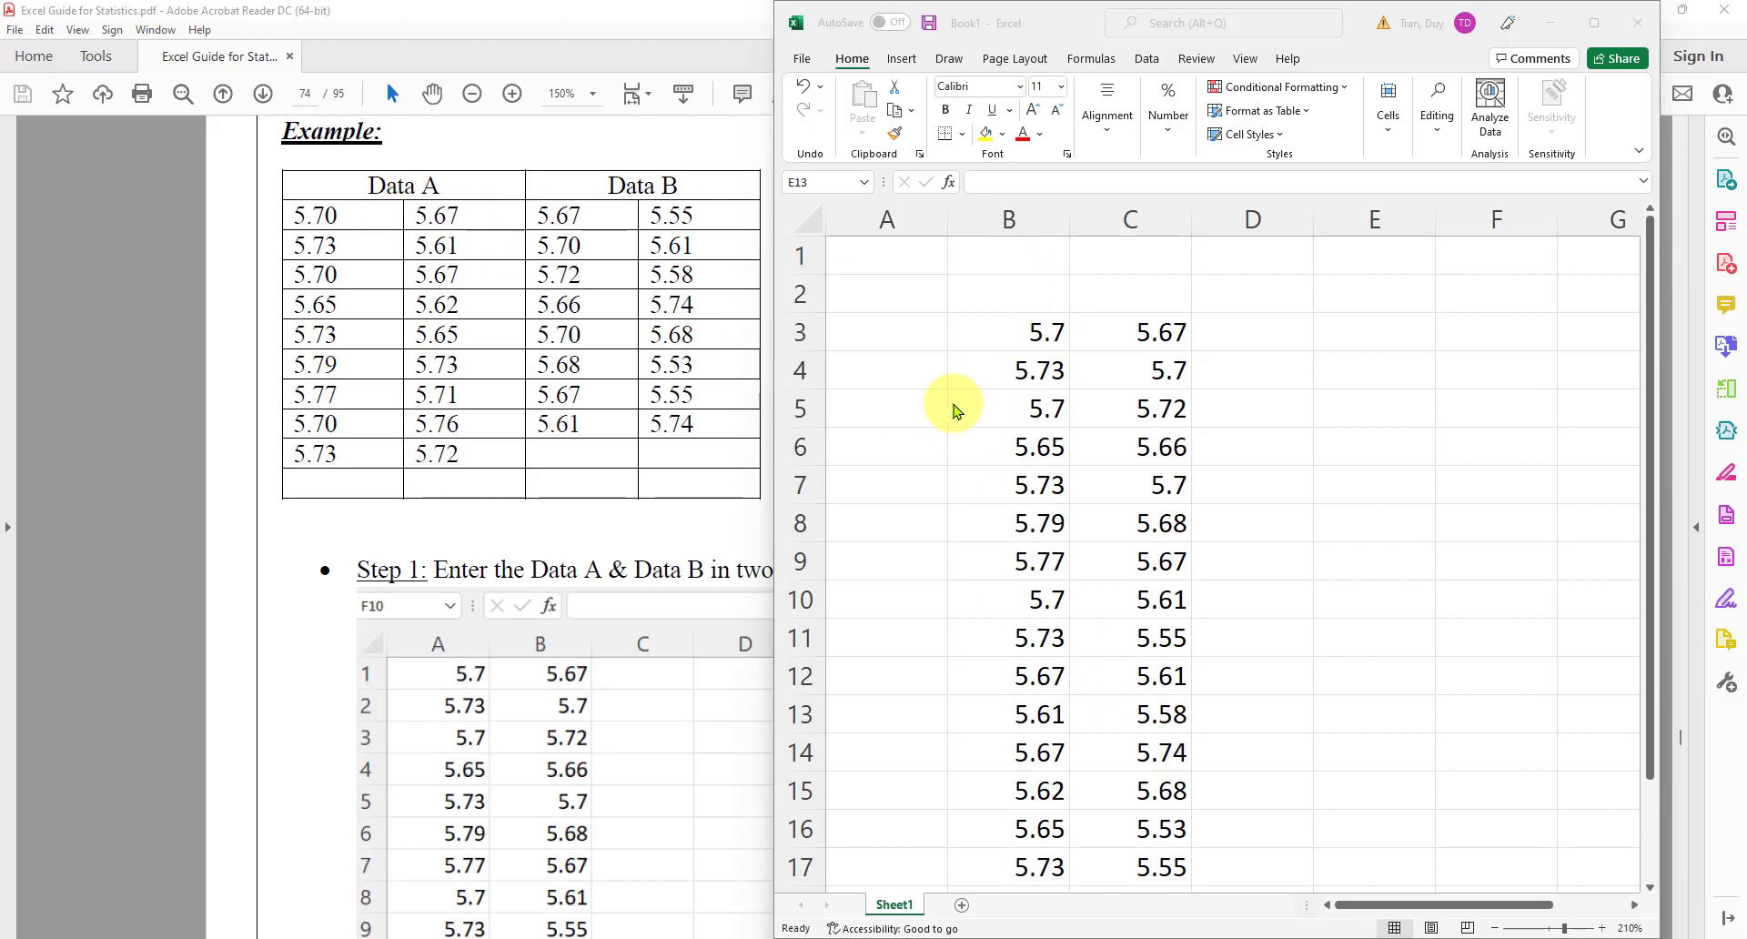
pyautogui.scroll(-3, 1038, 782)
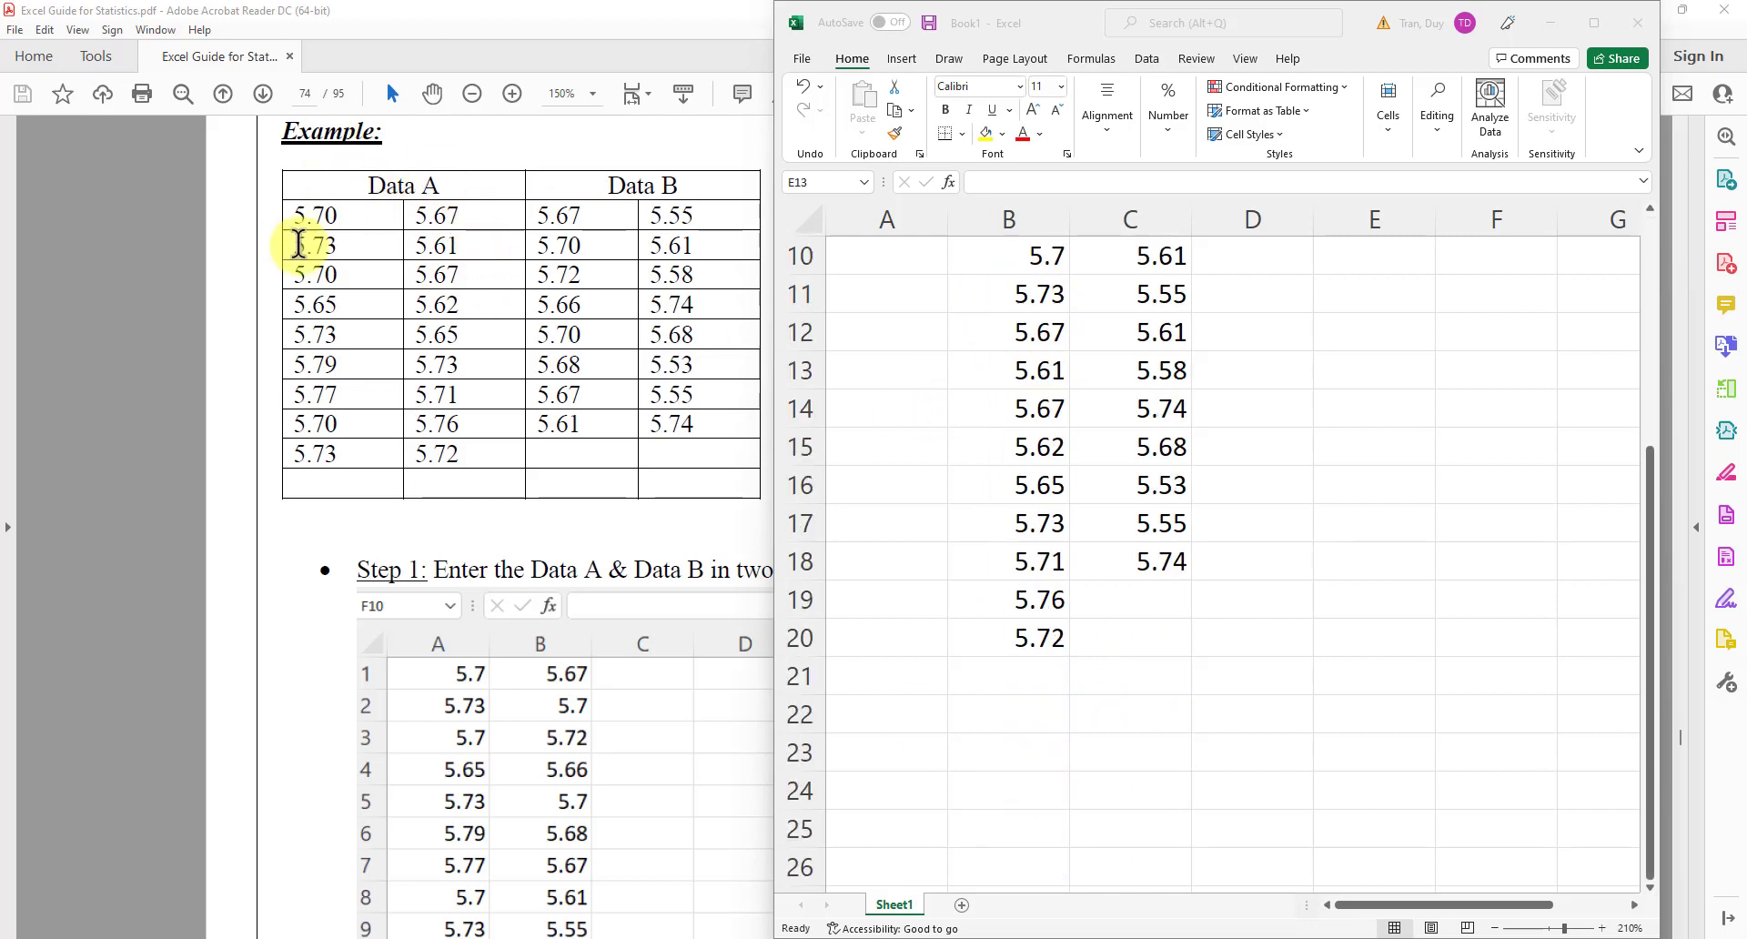
pyautogui.scroll(3, 1085, 703)
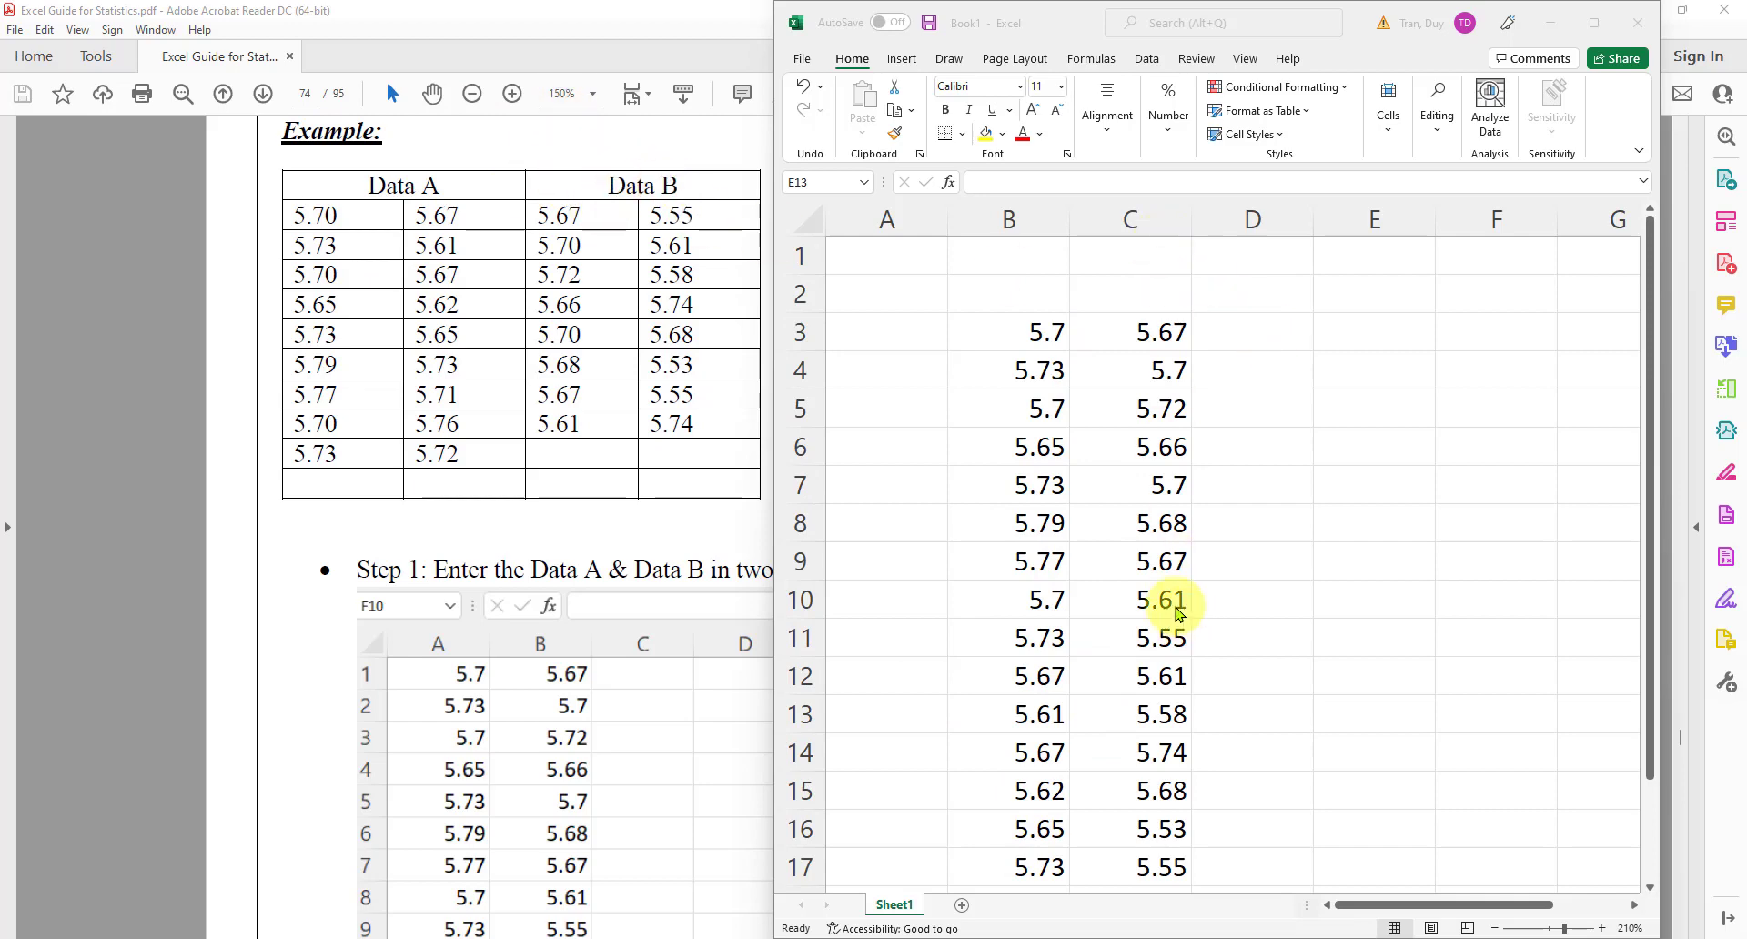
pyautogui.moveTo(1088, 15); pyautogui.dragTo(985, 101)
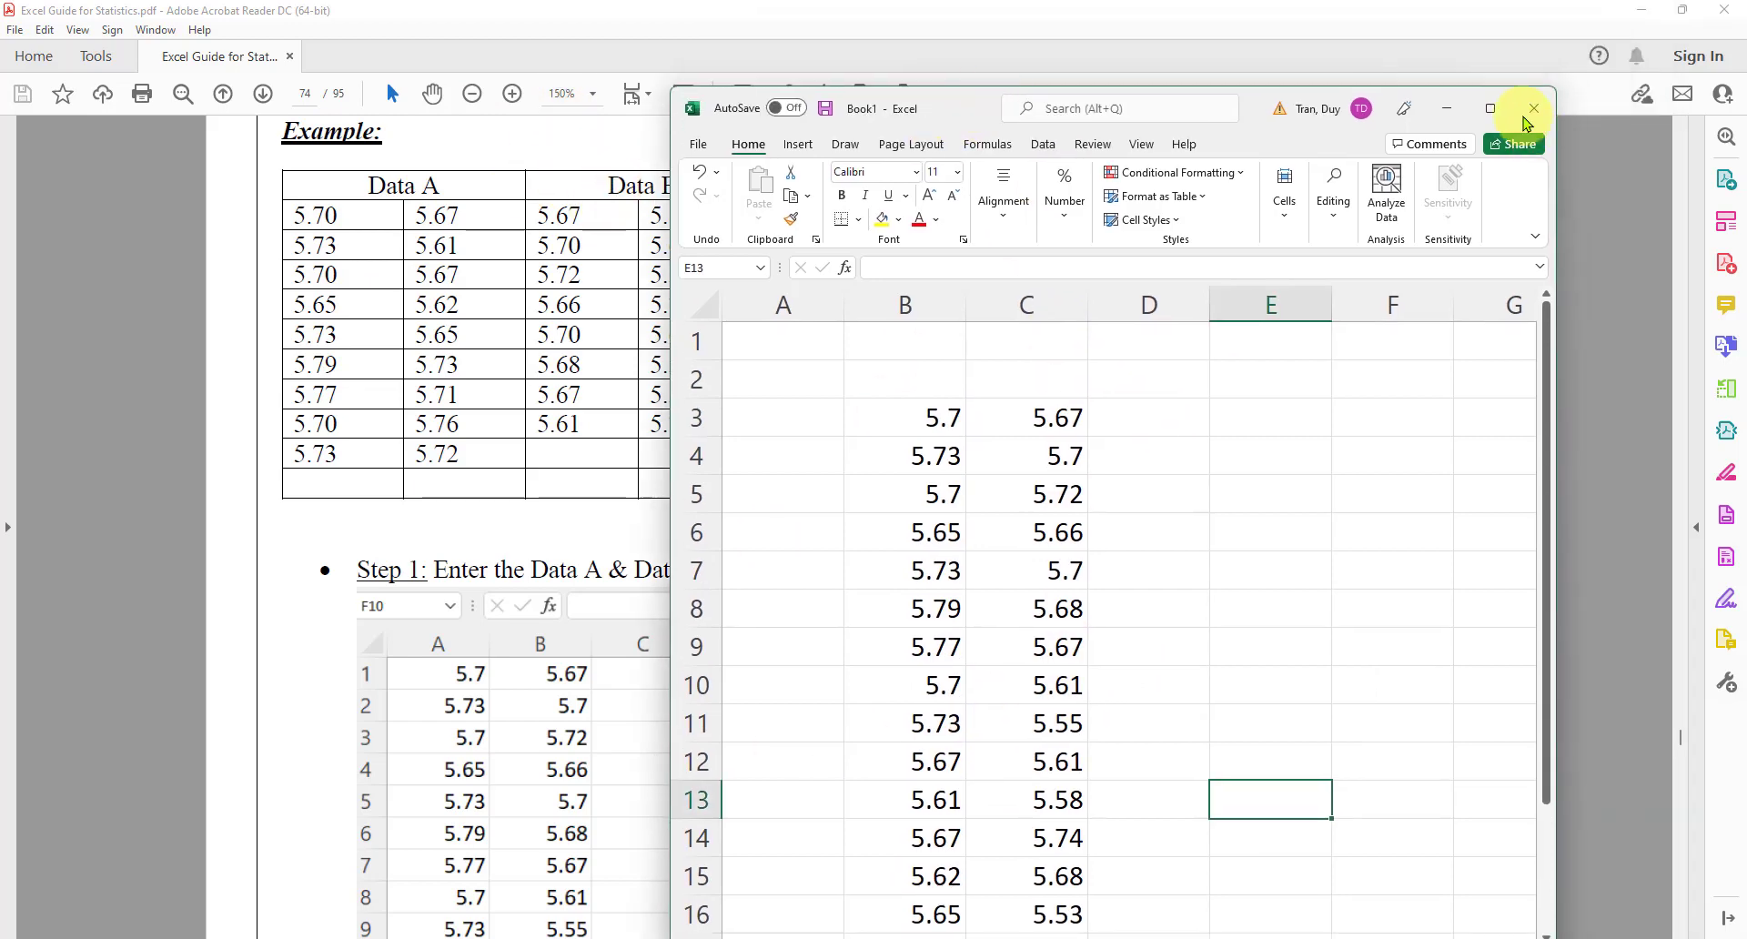
pyautogui.click(1449, 109)
# Read the guide's Step 2 on running the two-sample t-test assuming unequal variances, including its input and output settings
pyautogui.scroll(-1, 936, 577)
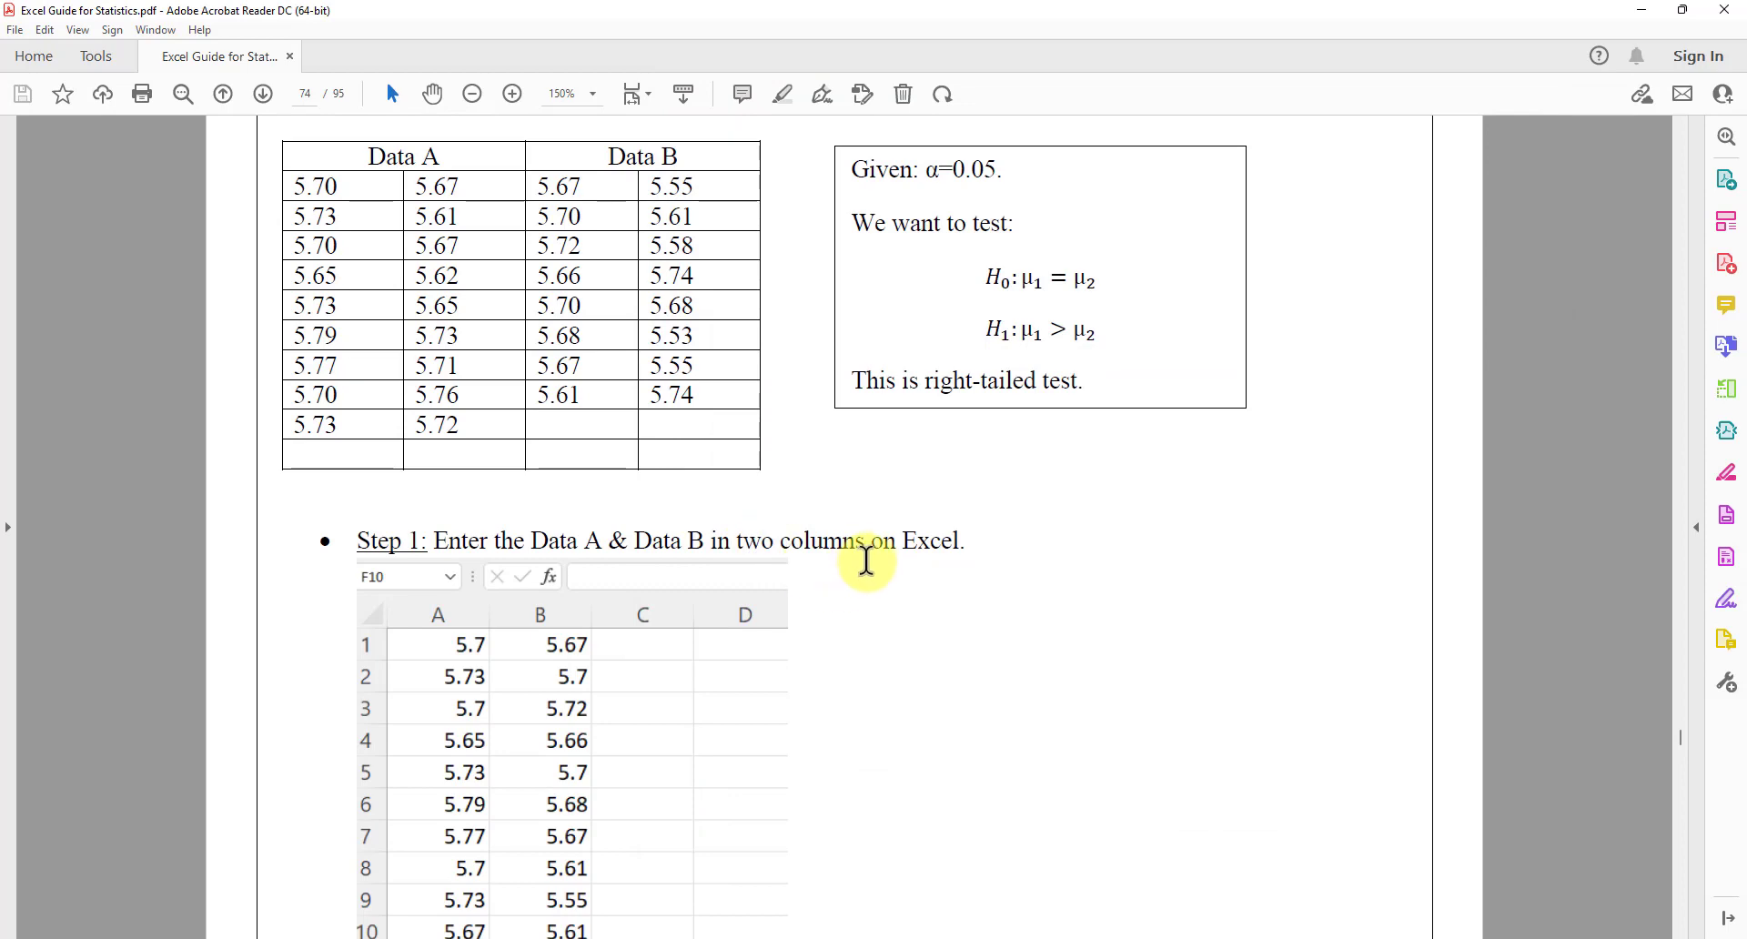
pyautogui.scroll(-2, 866, 557)
pyautogui.scroll(-12, 869, 570)
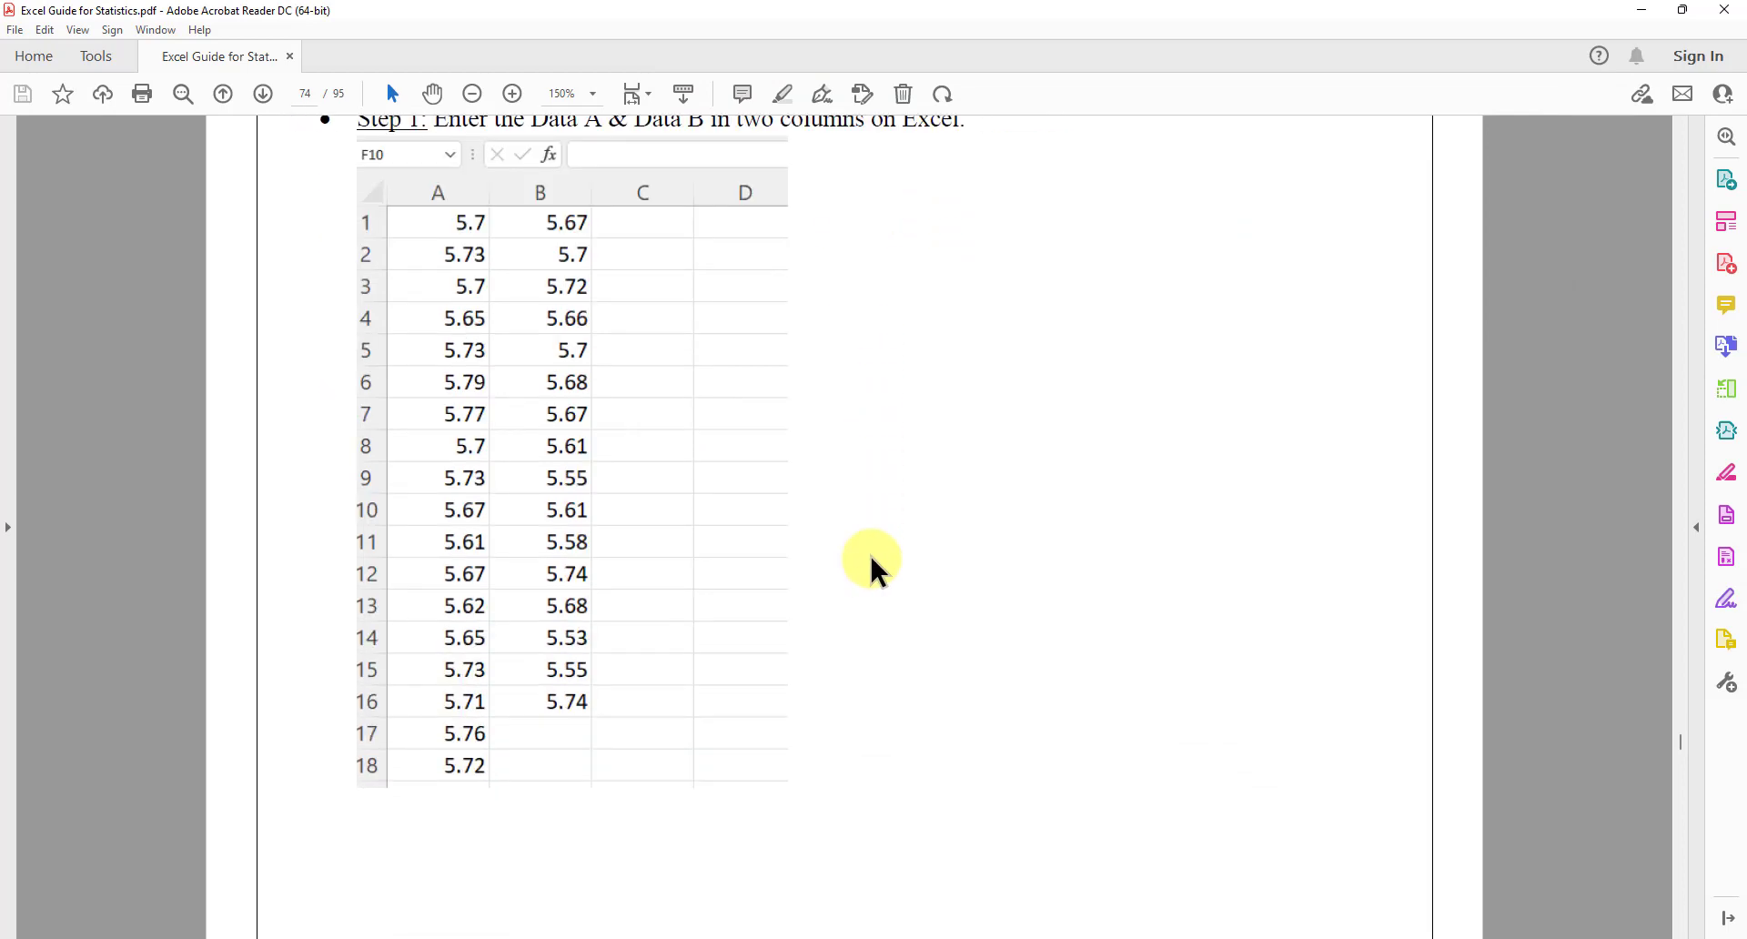
pyautogui.scroll(-15, 871, 563)
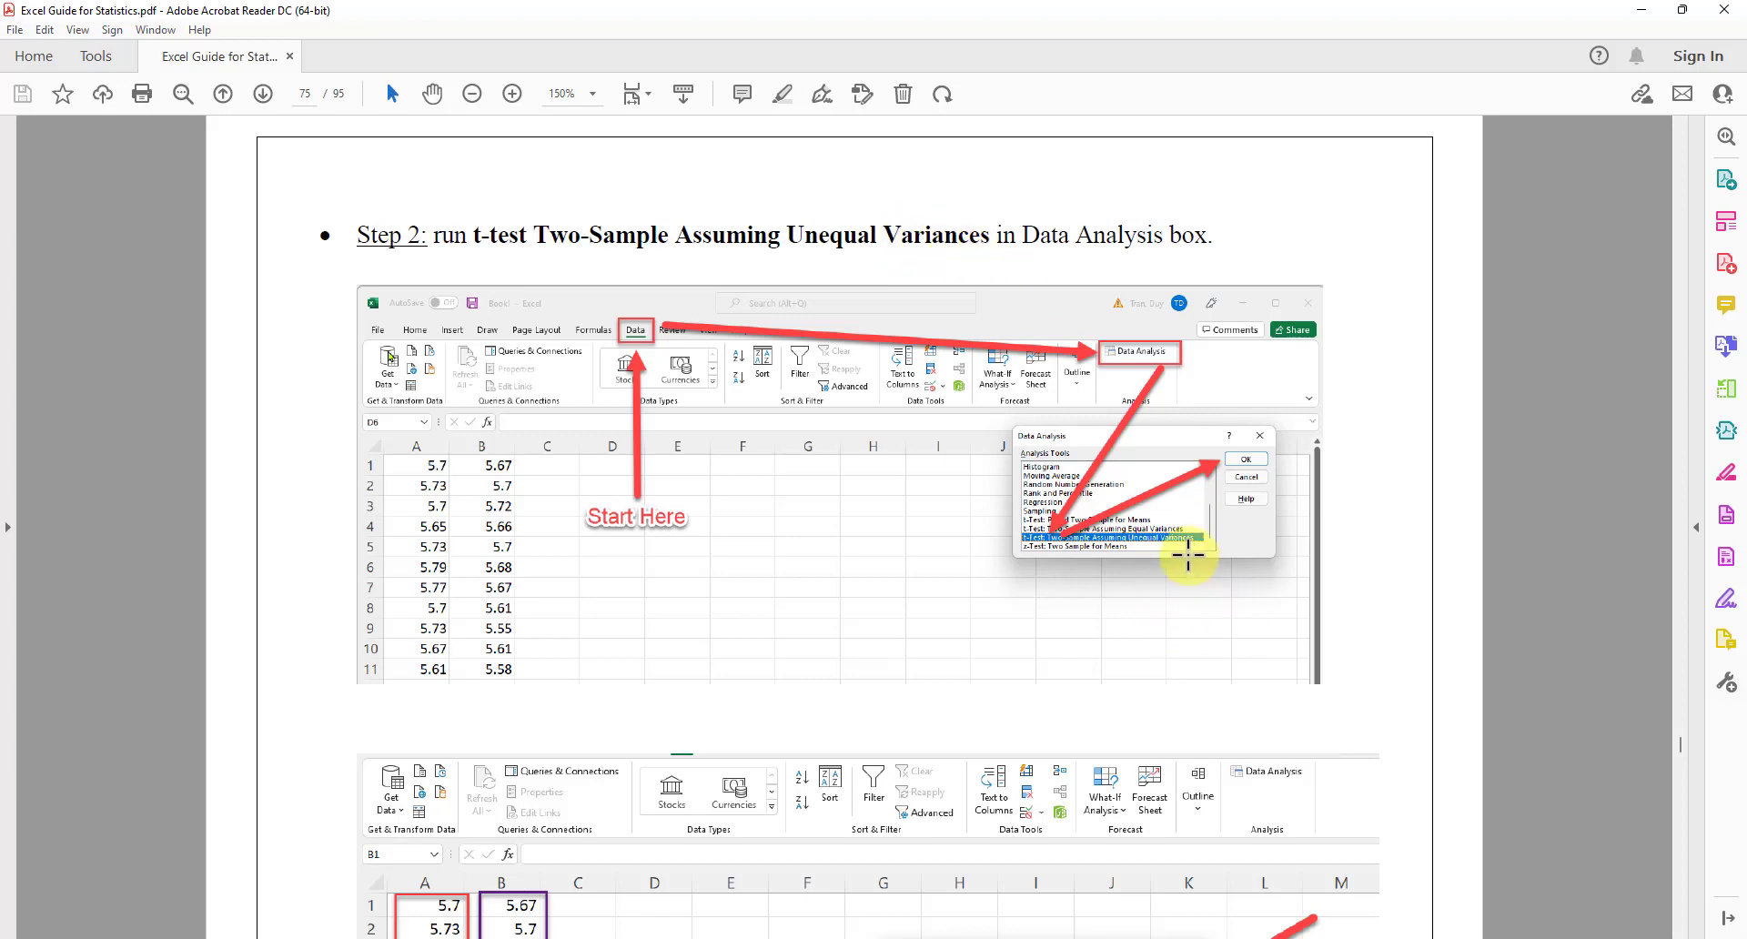
pyautogui.scroll(-3, 1209, 624)
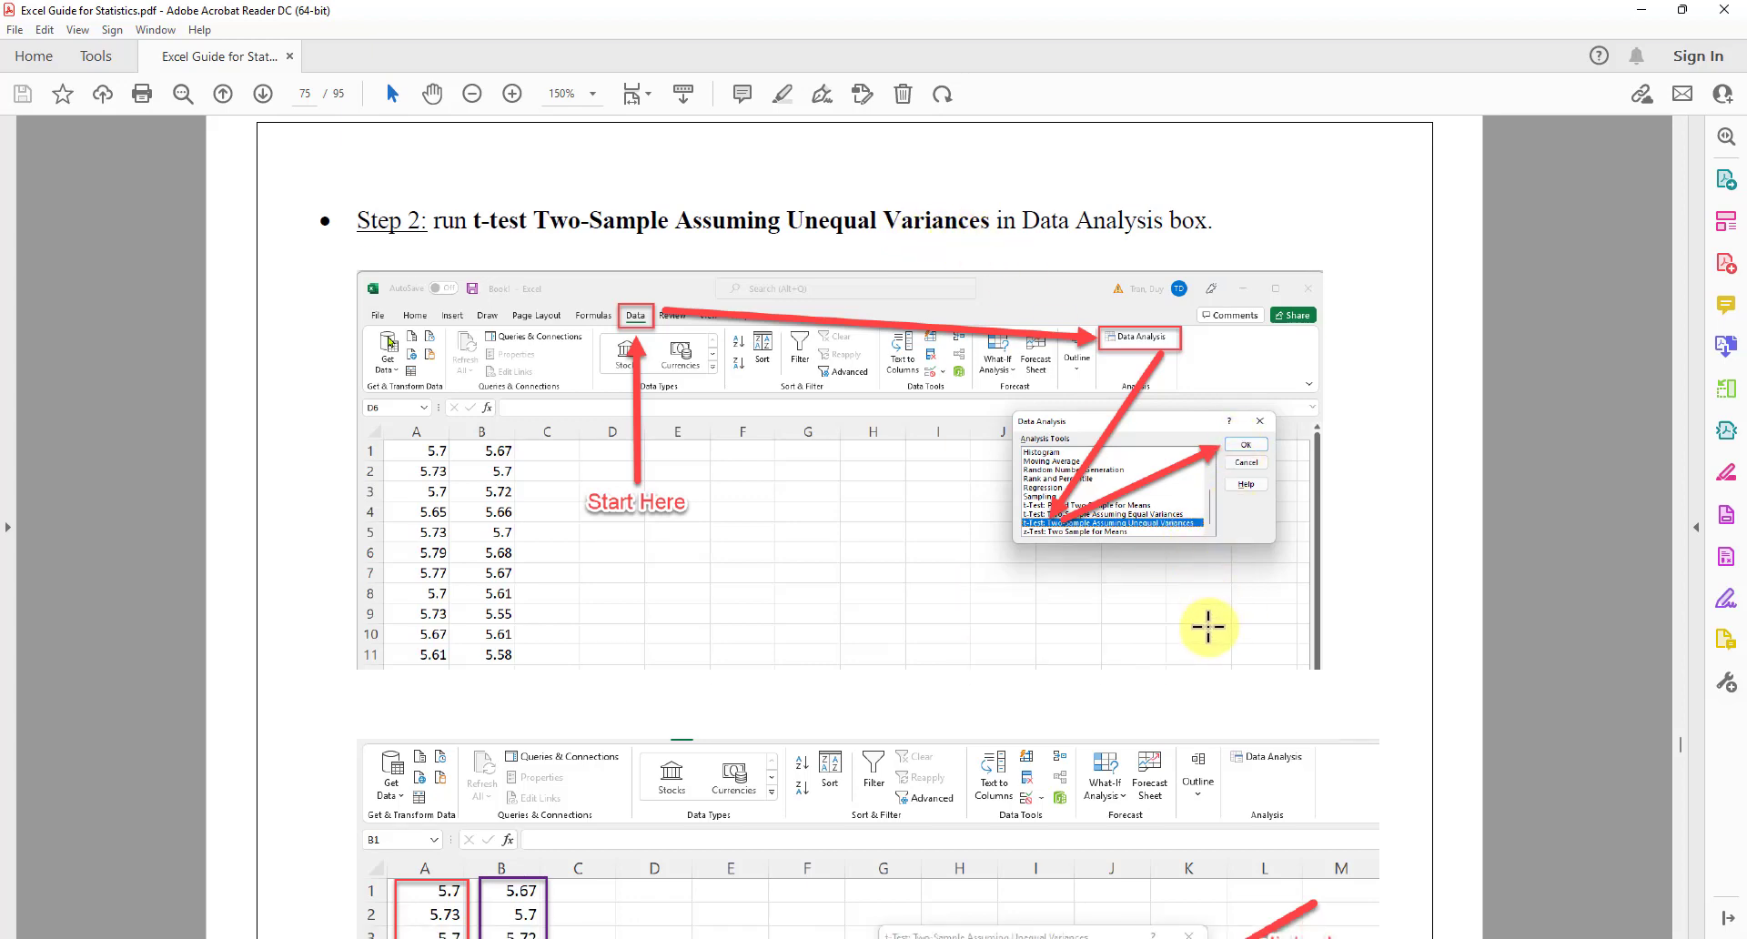
pyautogui.scroll(-6, 1198, 640)
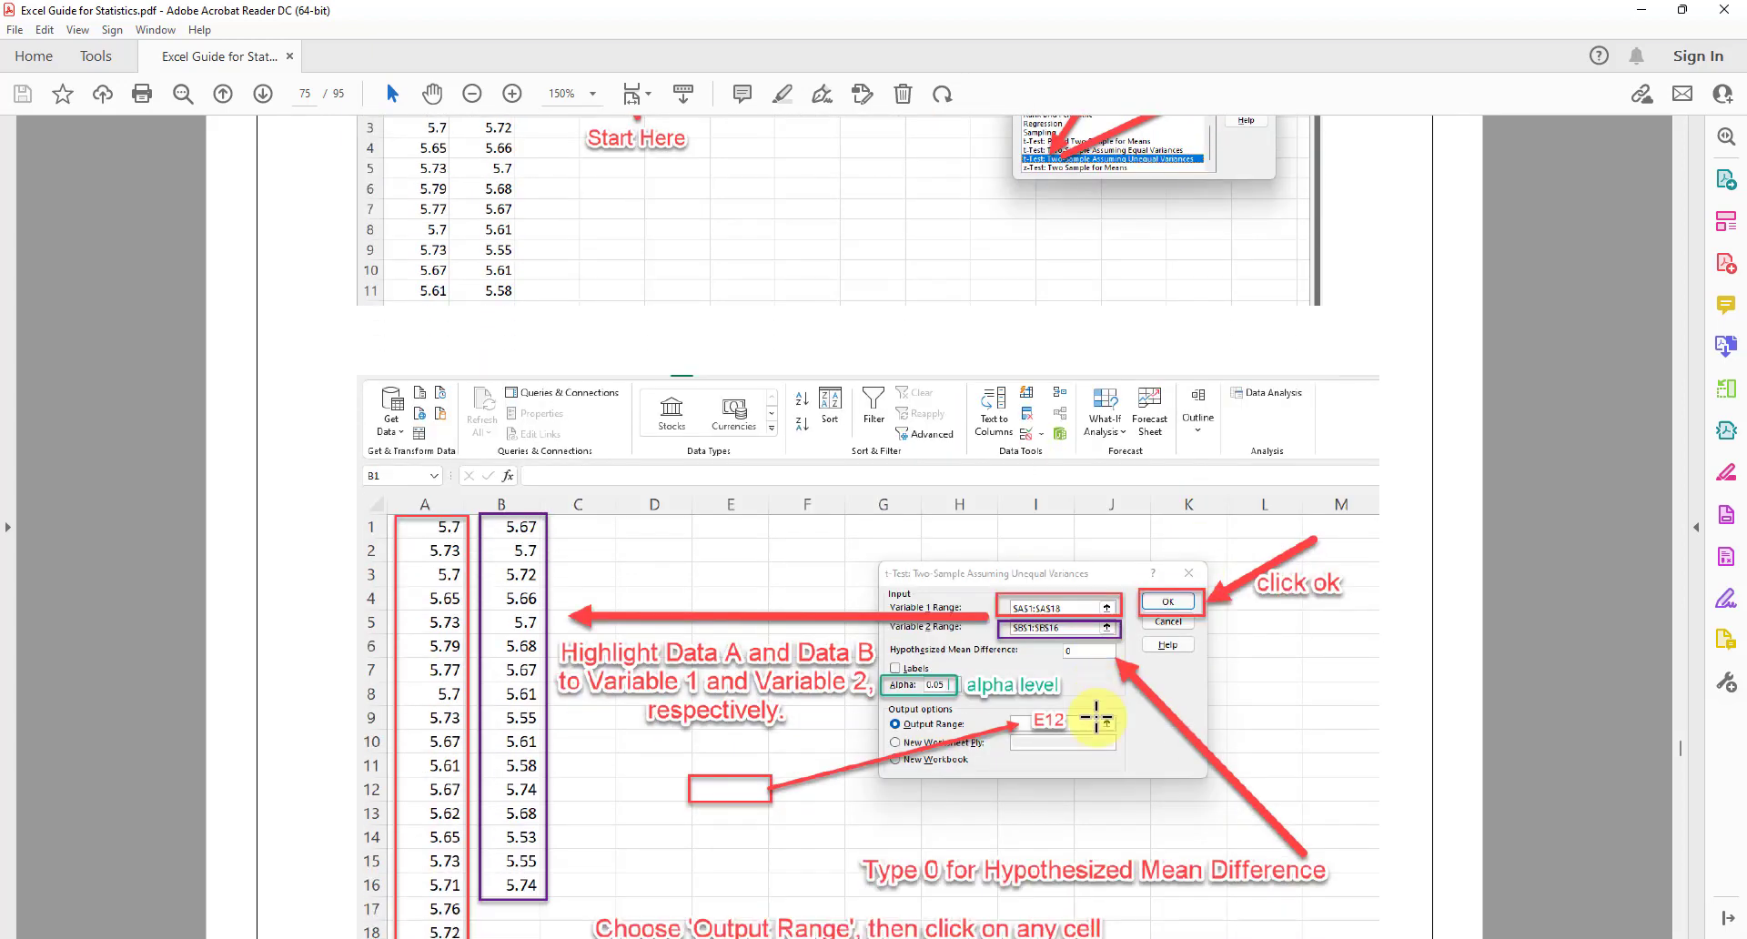
# Switch to Excel and start the Data Analysis tool t-Test: Two-Sample Assuming Unequal Variances
pyautogui.click(1019, 938)
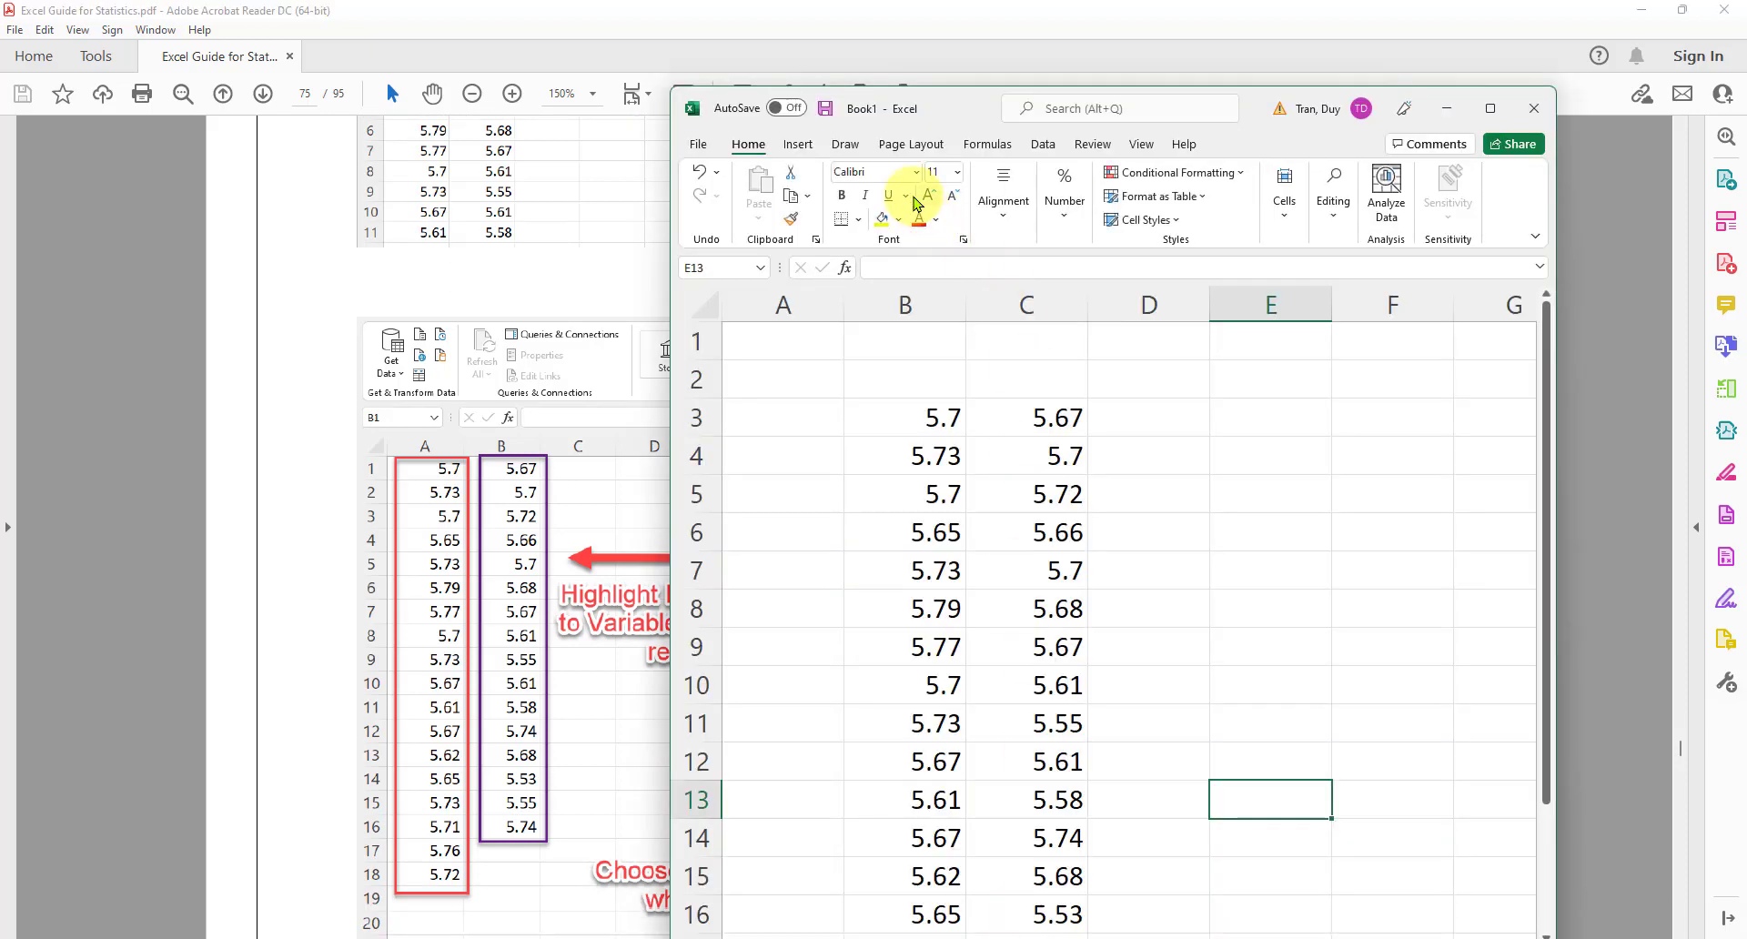
pyautogui.click(1045, 145)
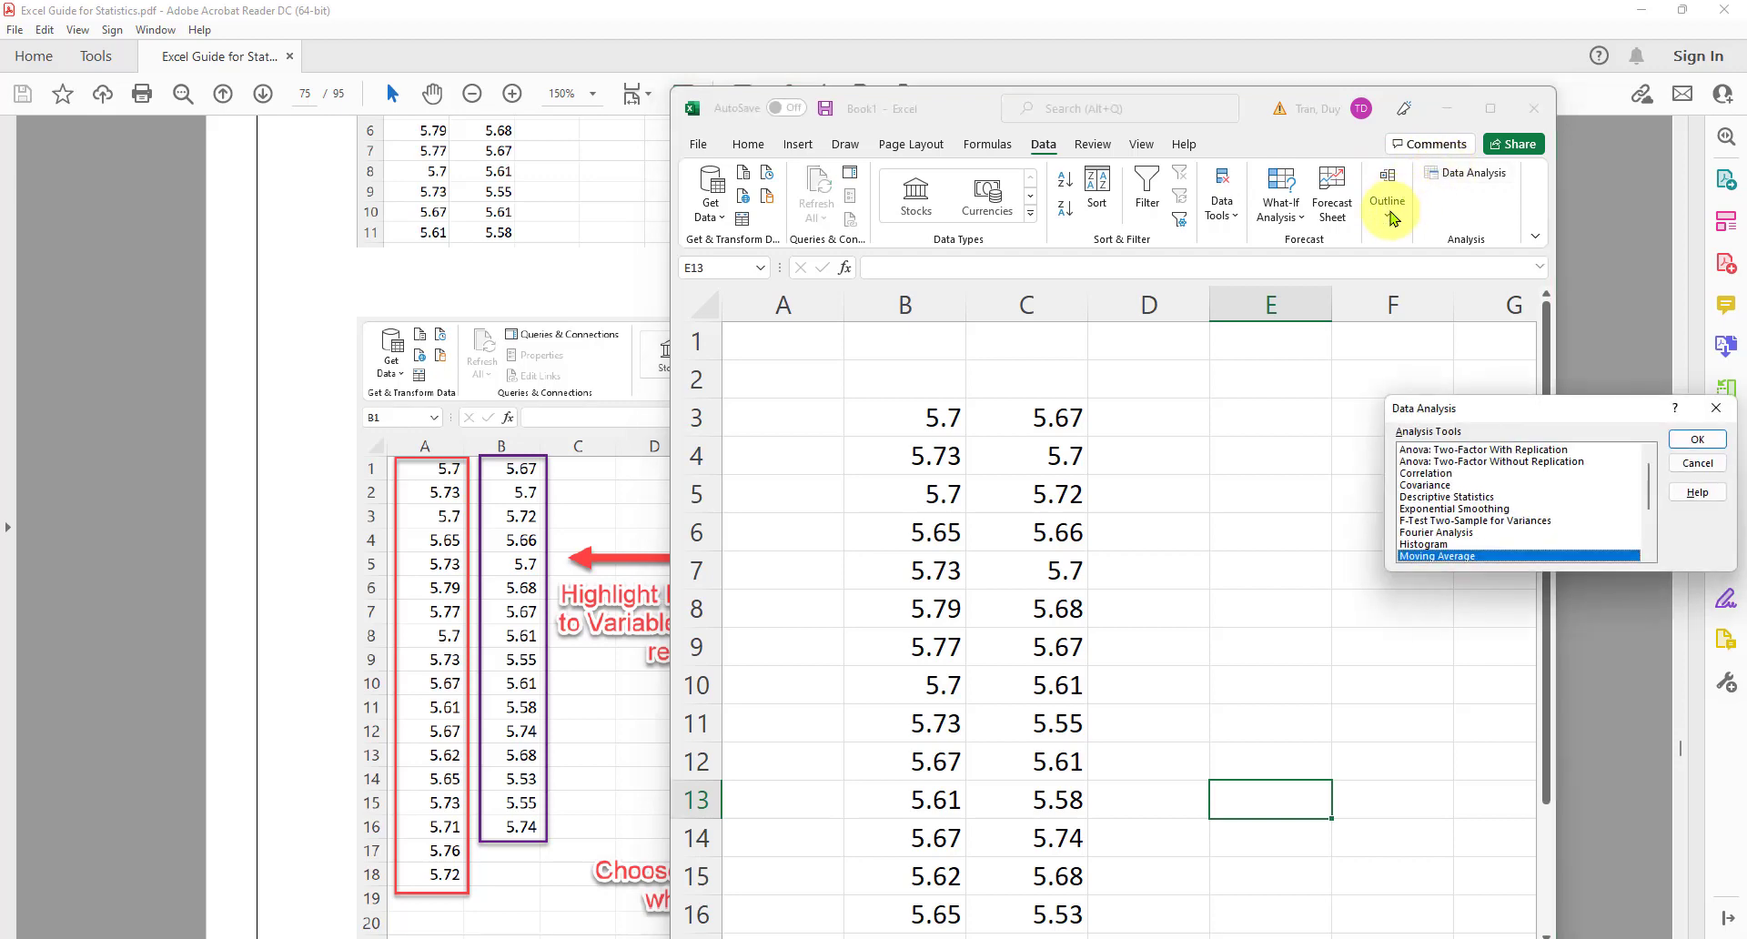
pyautogui.scroll(-3, 1438, 541)
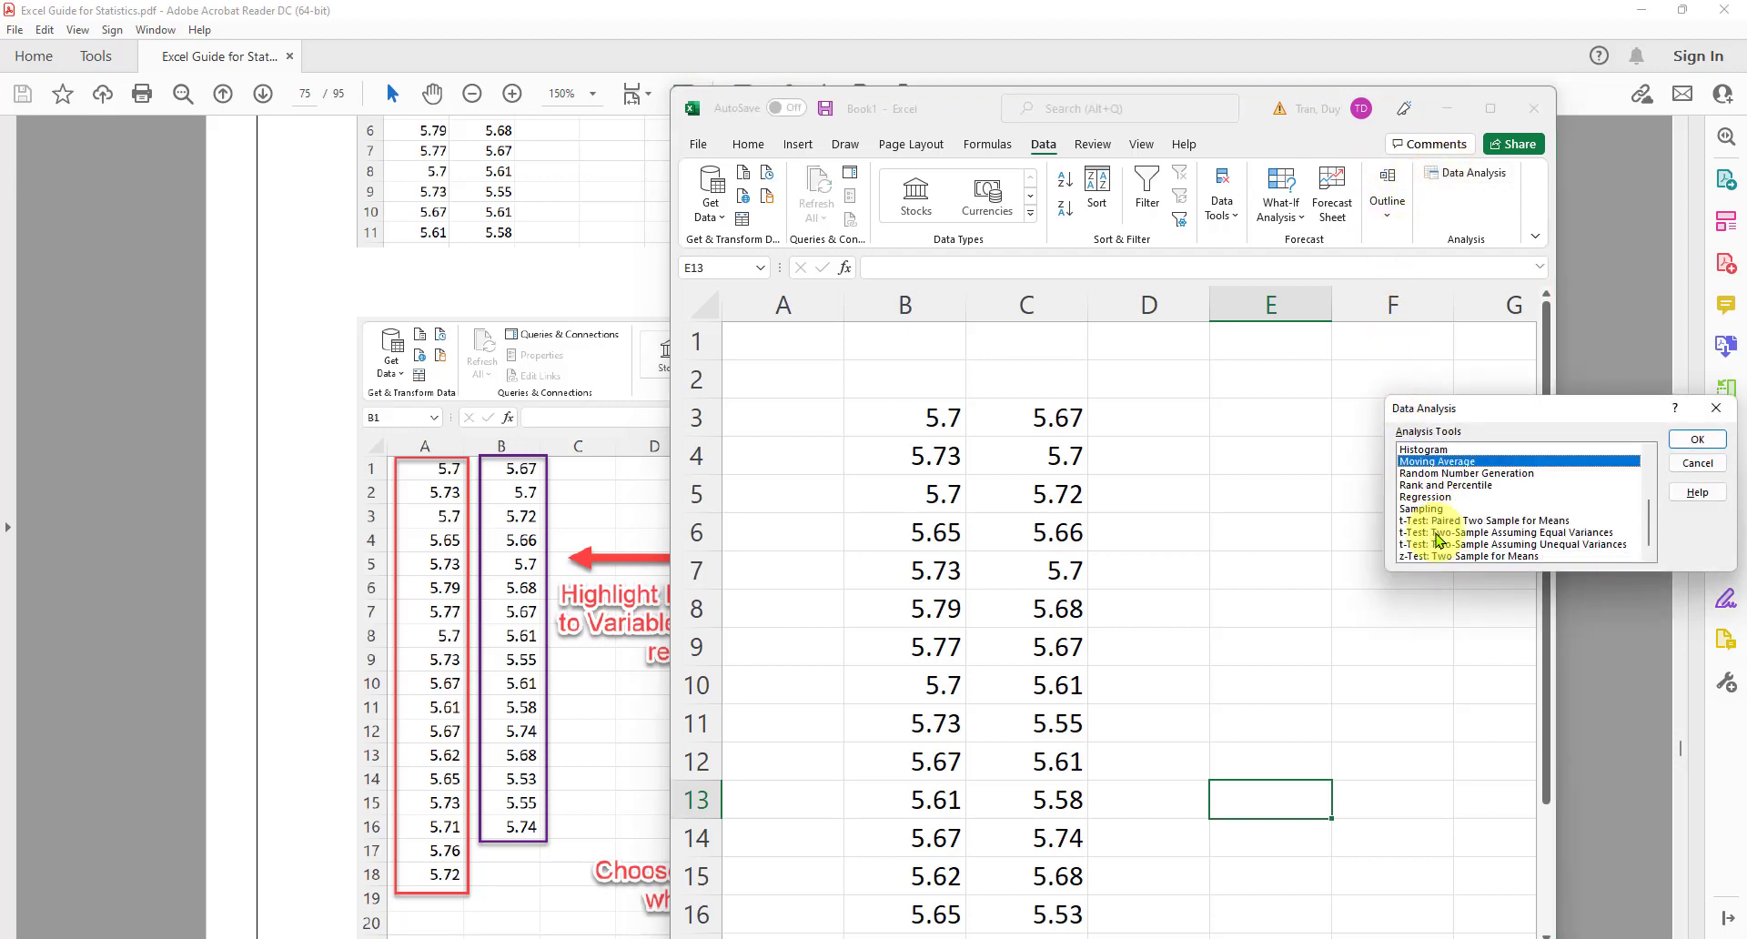
pyautogui.click(1435, 533)
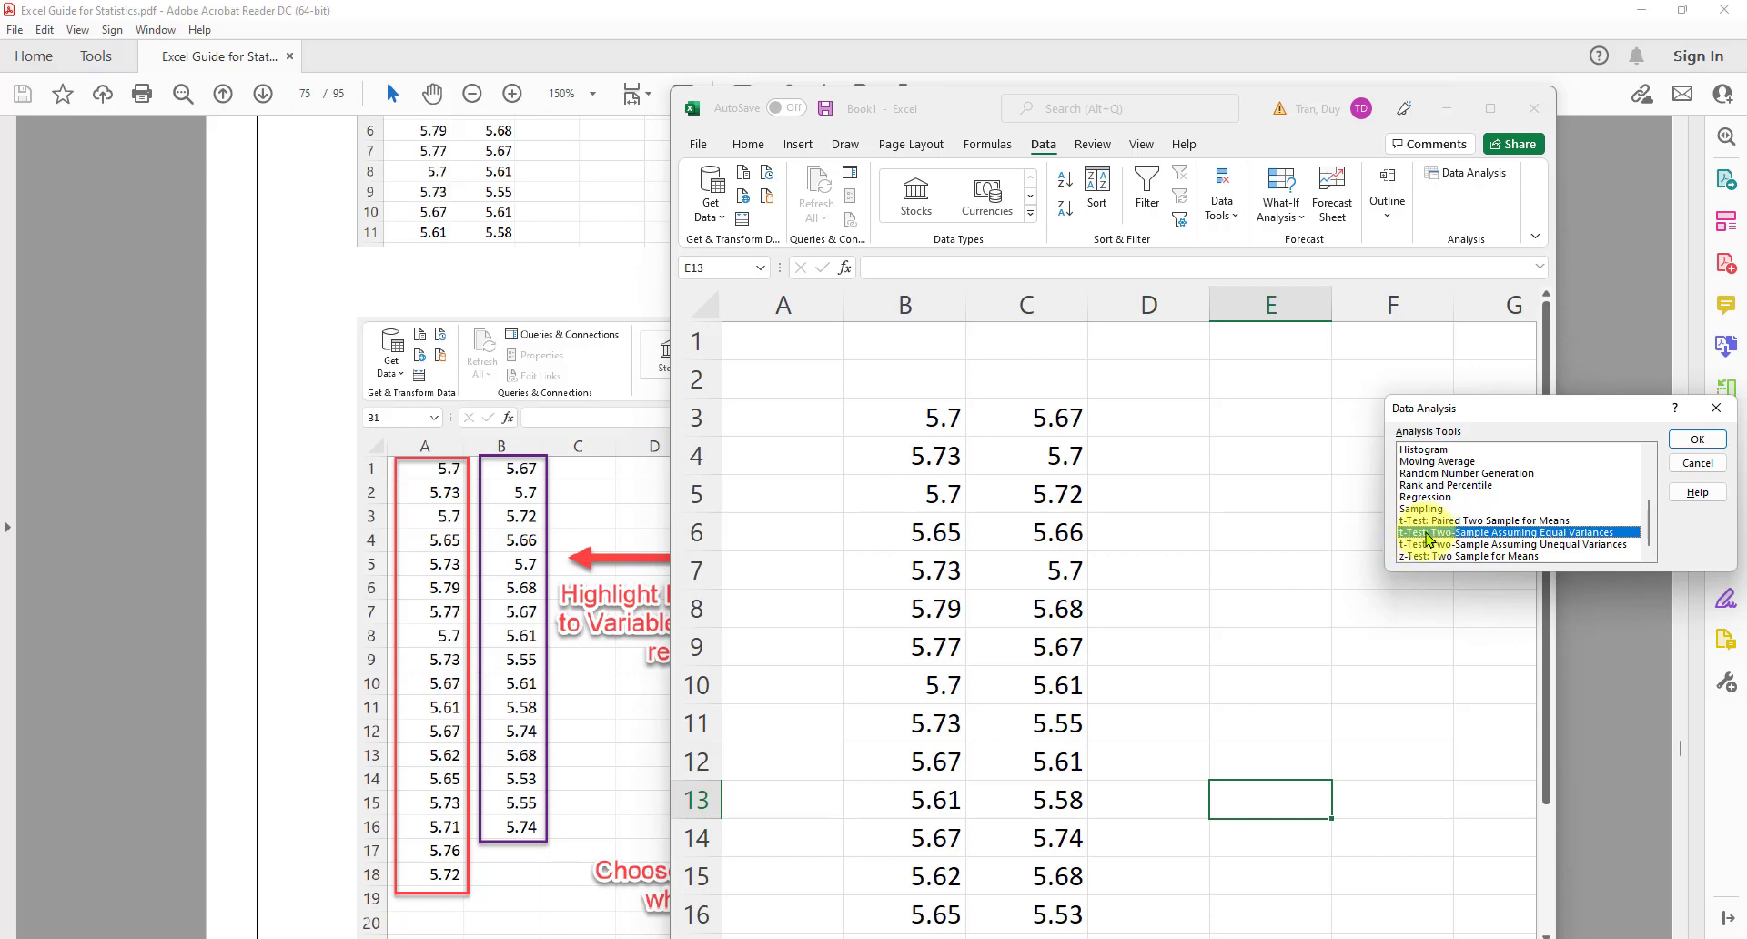
pyautogui.click(1434, 546)
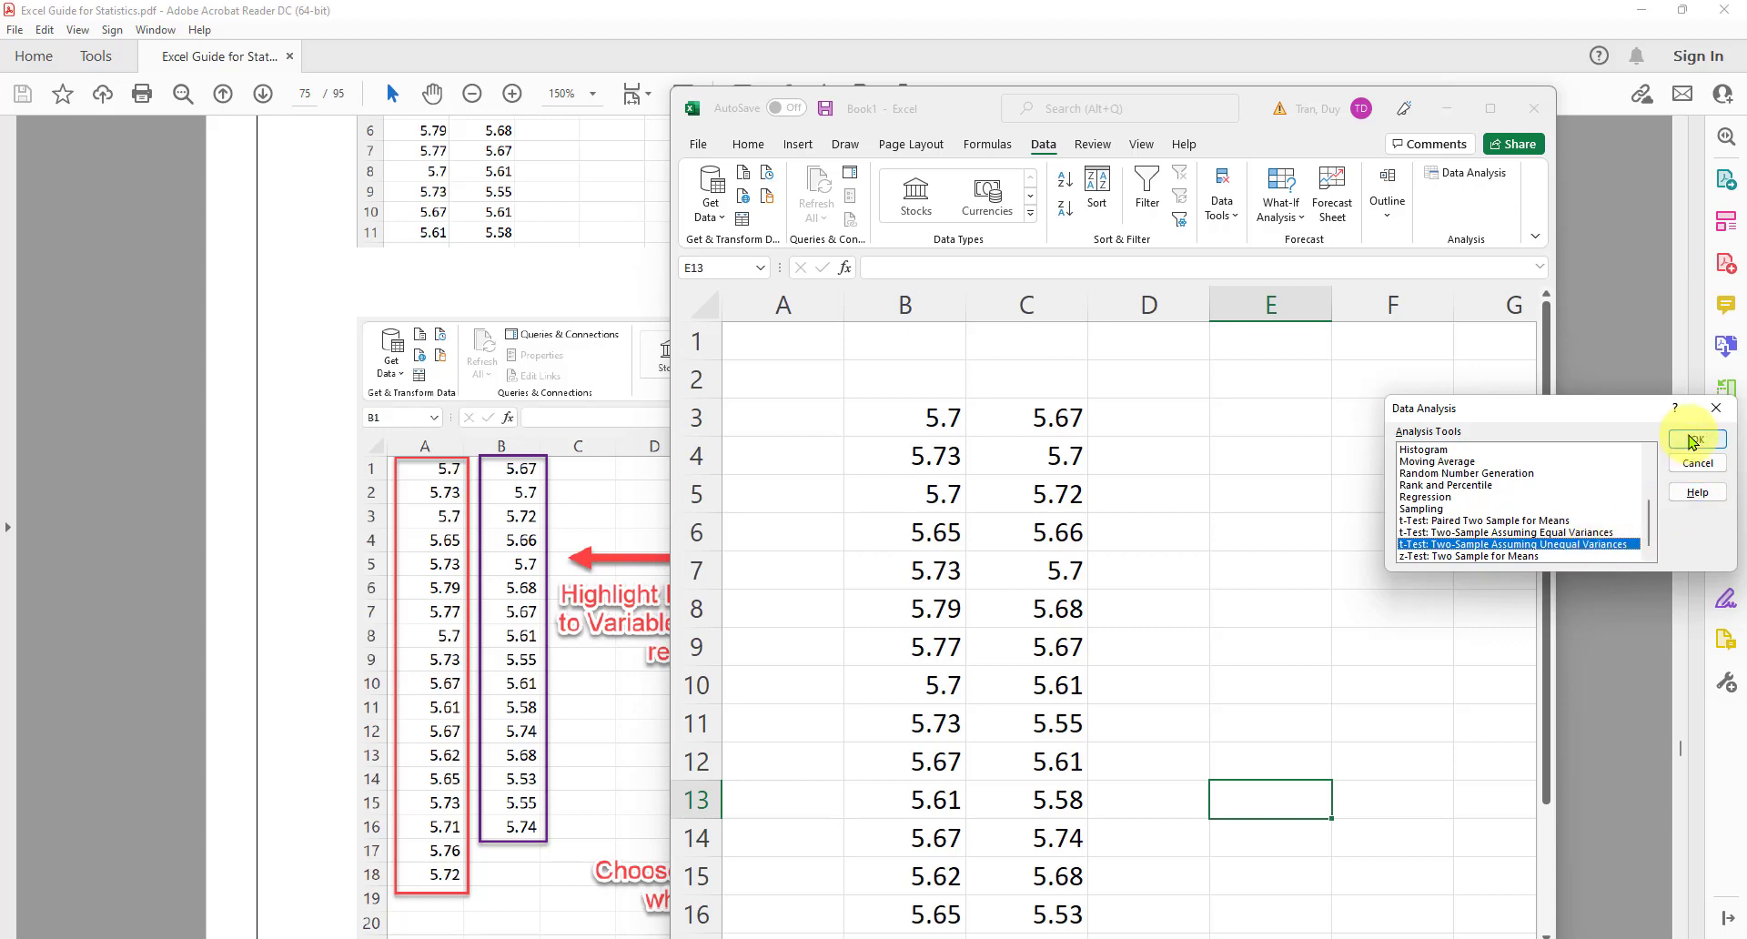
pyautogui.click(1697, 439)
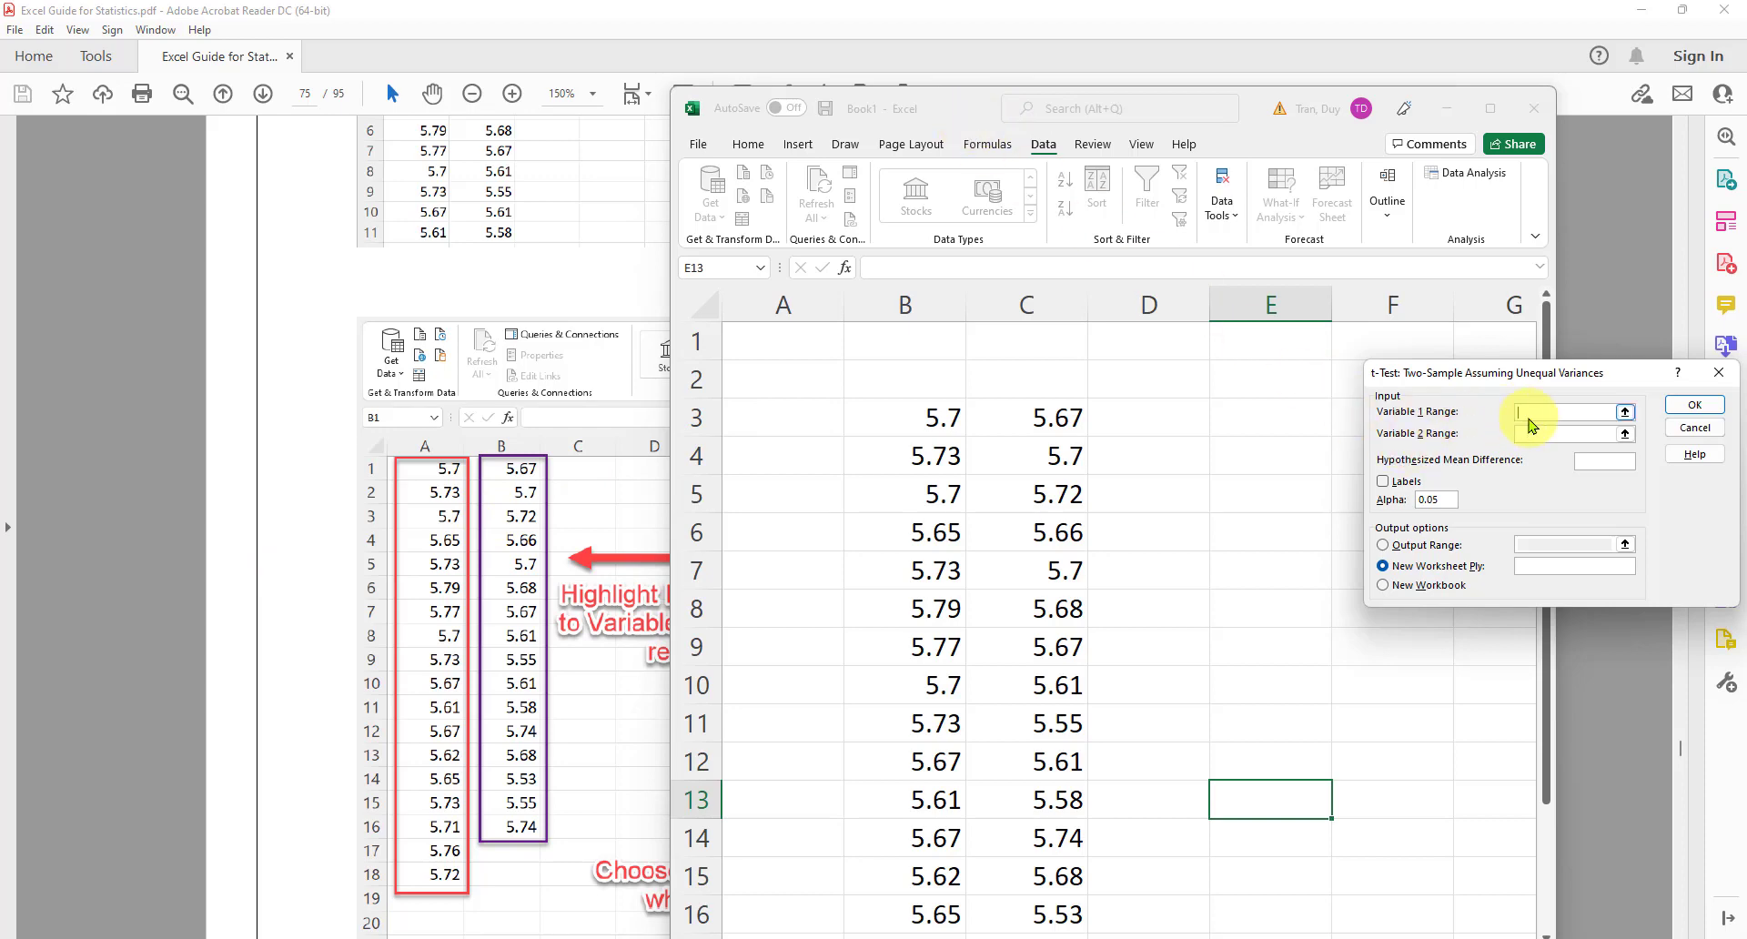
# Set the Variable 1 Range to B3:B20 and the Variable 2 Range to C3:C18 in the t-test dialog
pyautogui.moveTo(905, 409); pyautogui.dragTo(937, 881)
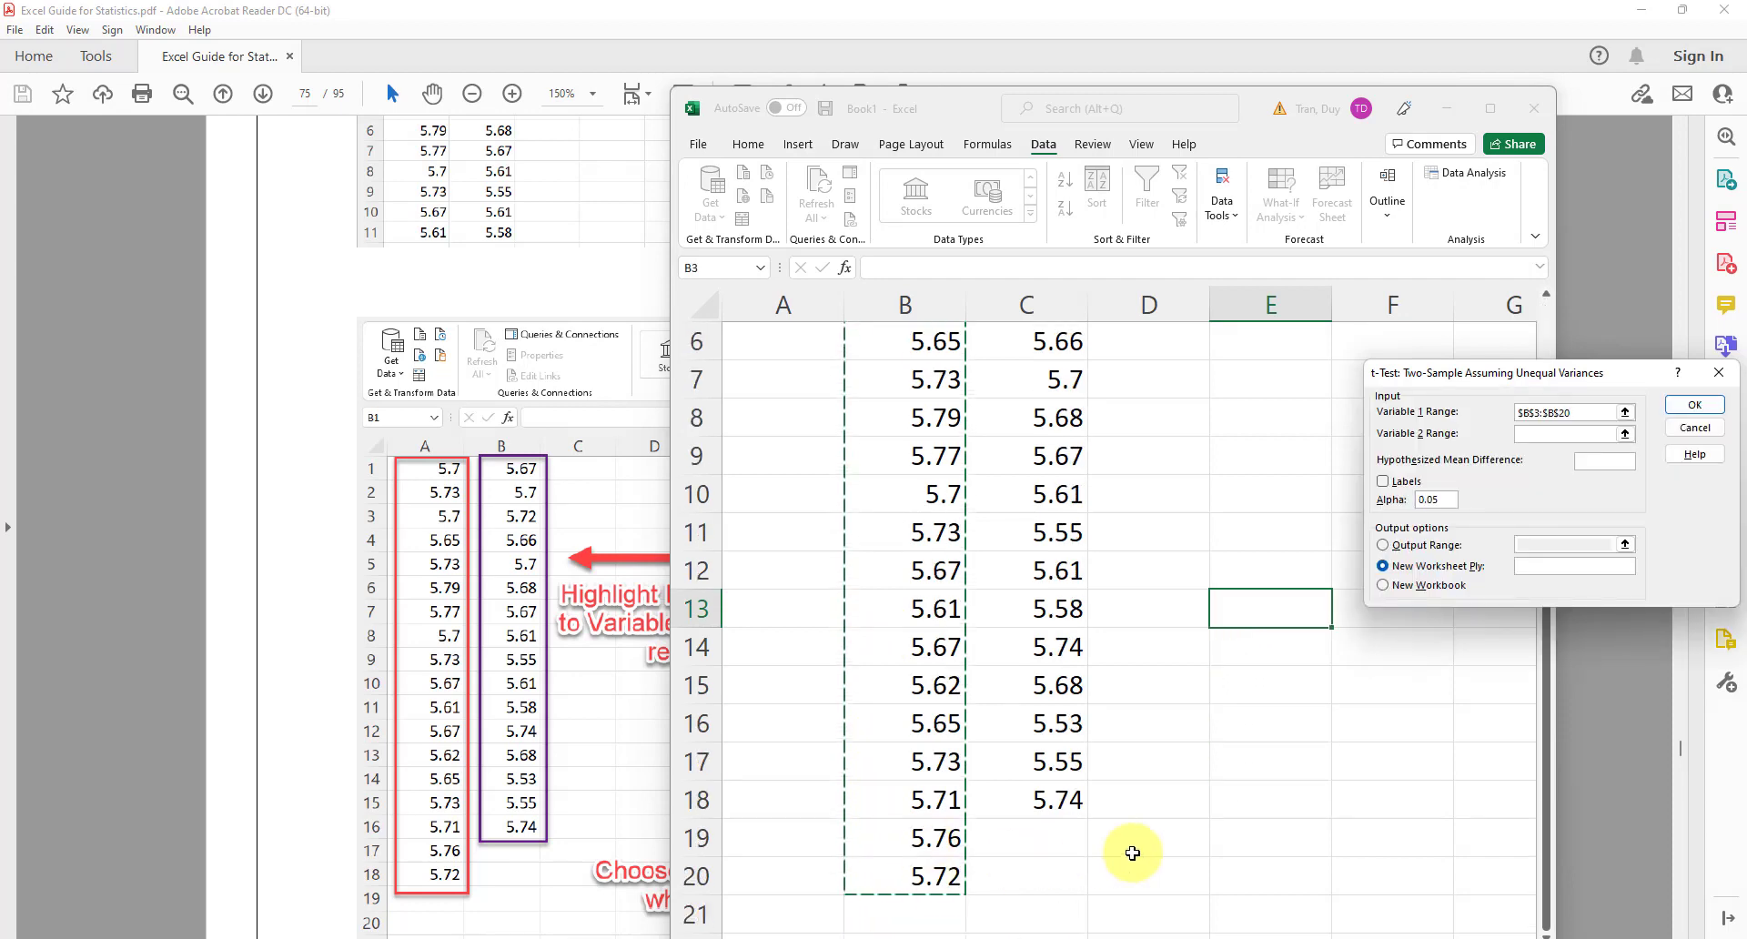
pyautogui.scroll(1, 1345, 740)
pyautogui.click(1550, 434)
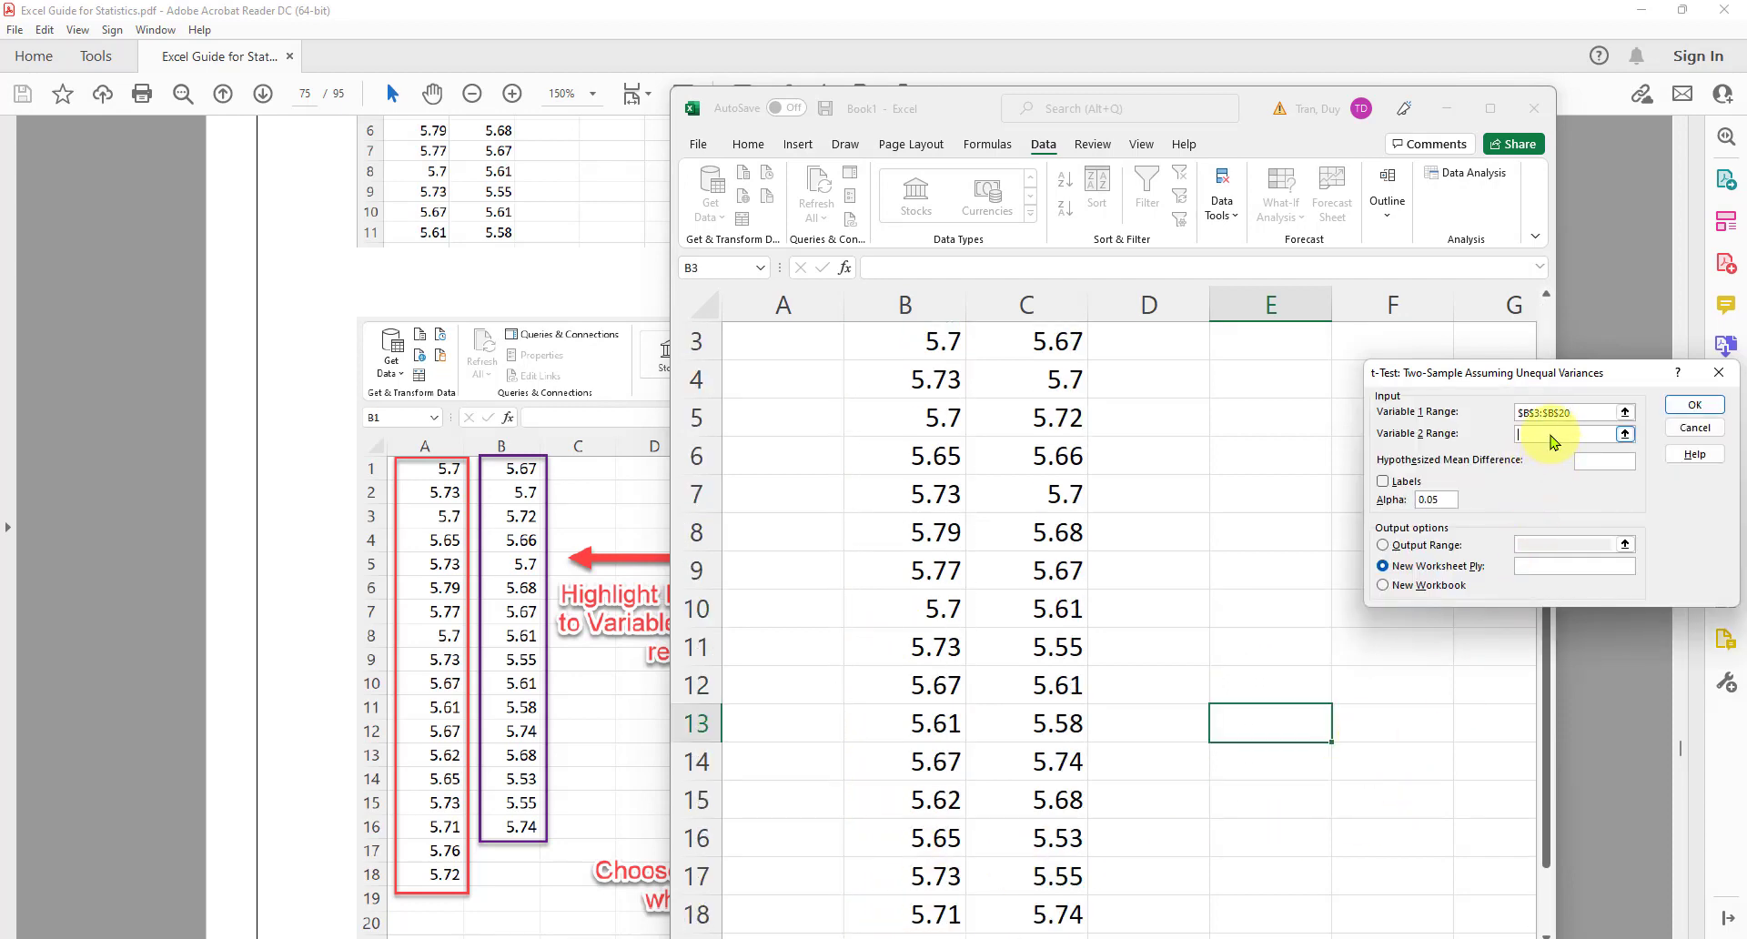
pyautogui.scroll(1, 1092, 470)
pyautogui.moveTo(1064, 421); pyautogui.dragTo(1070, 813)
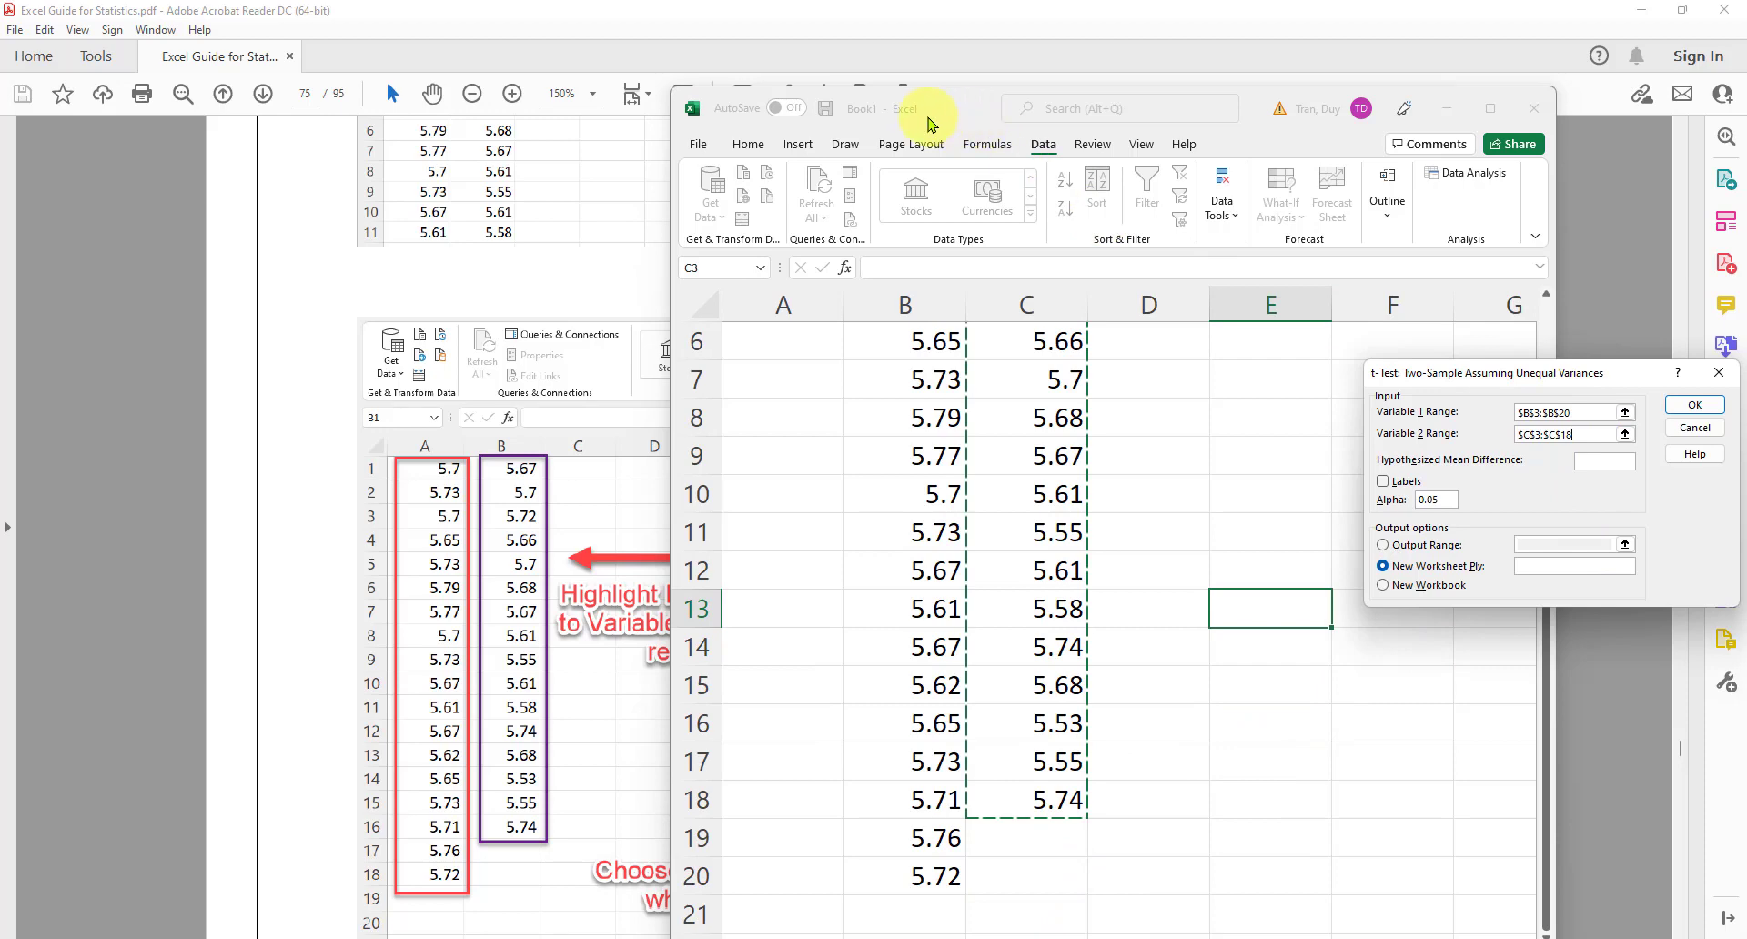
# Move the workbook aside to check the guide's annotated t-test settings, then place it beside the illustration, clear of the dialog
pyautogui.moveTo(928, 110); pyautogui.dragTo(1188, 863)
pyautogui.scroll(-3, 949, 605)
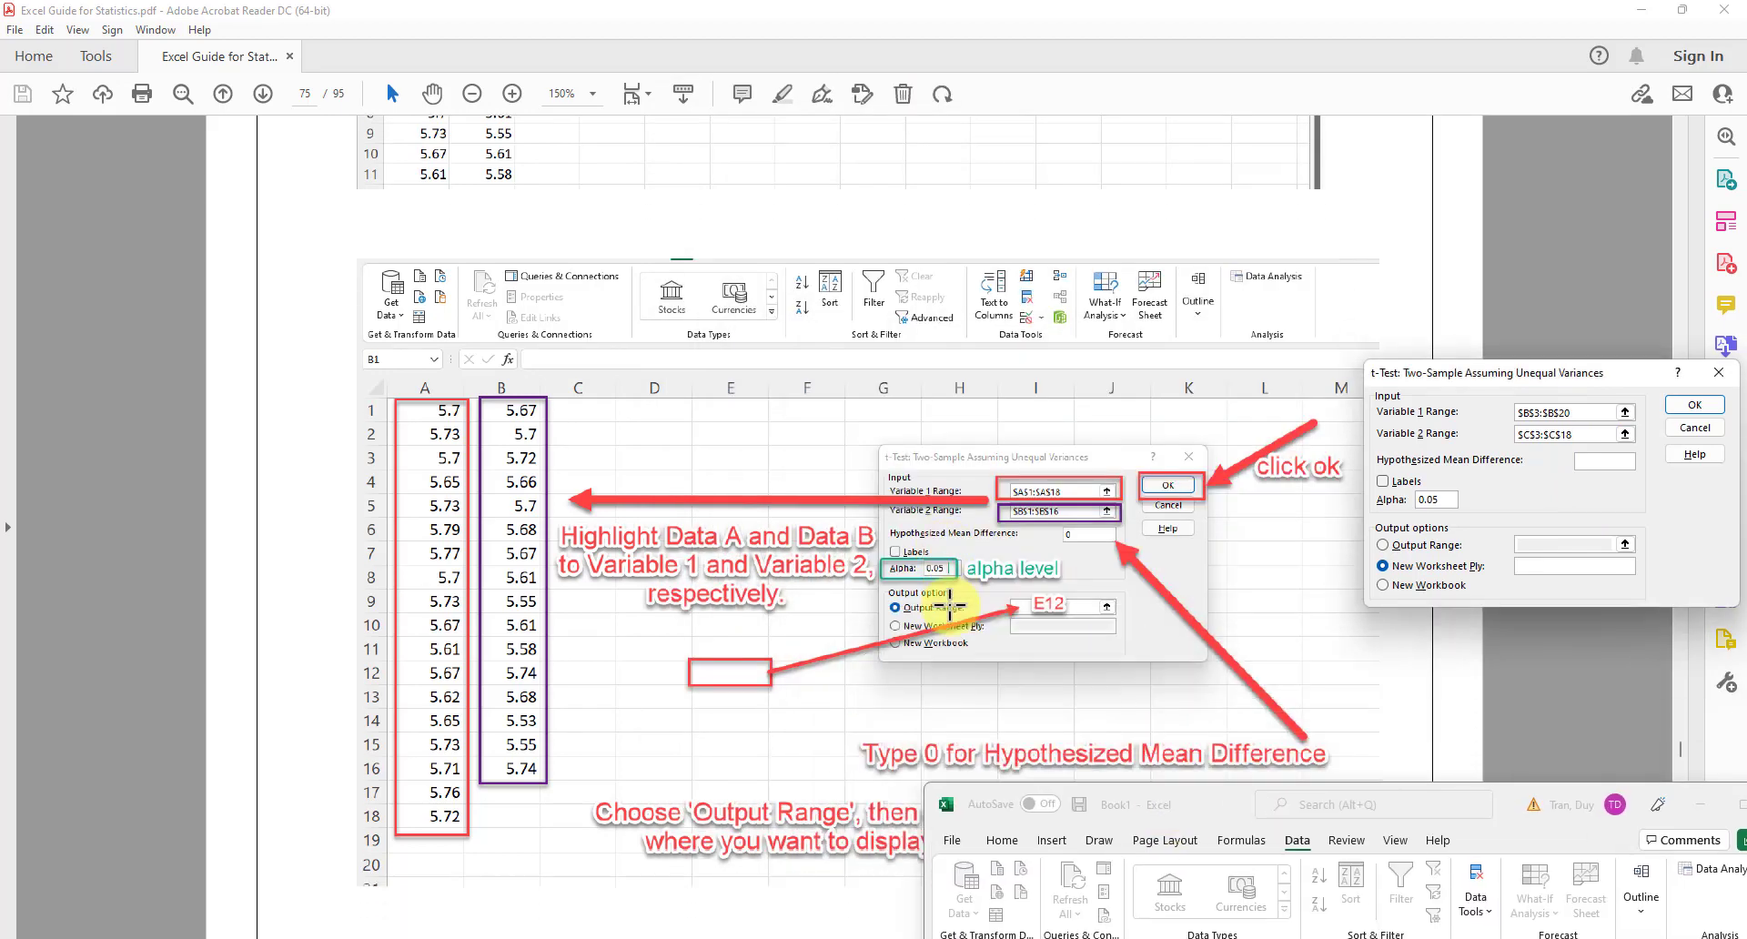
pyautogui.scroll(-1, 949, 605)
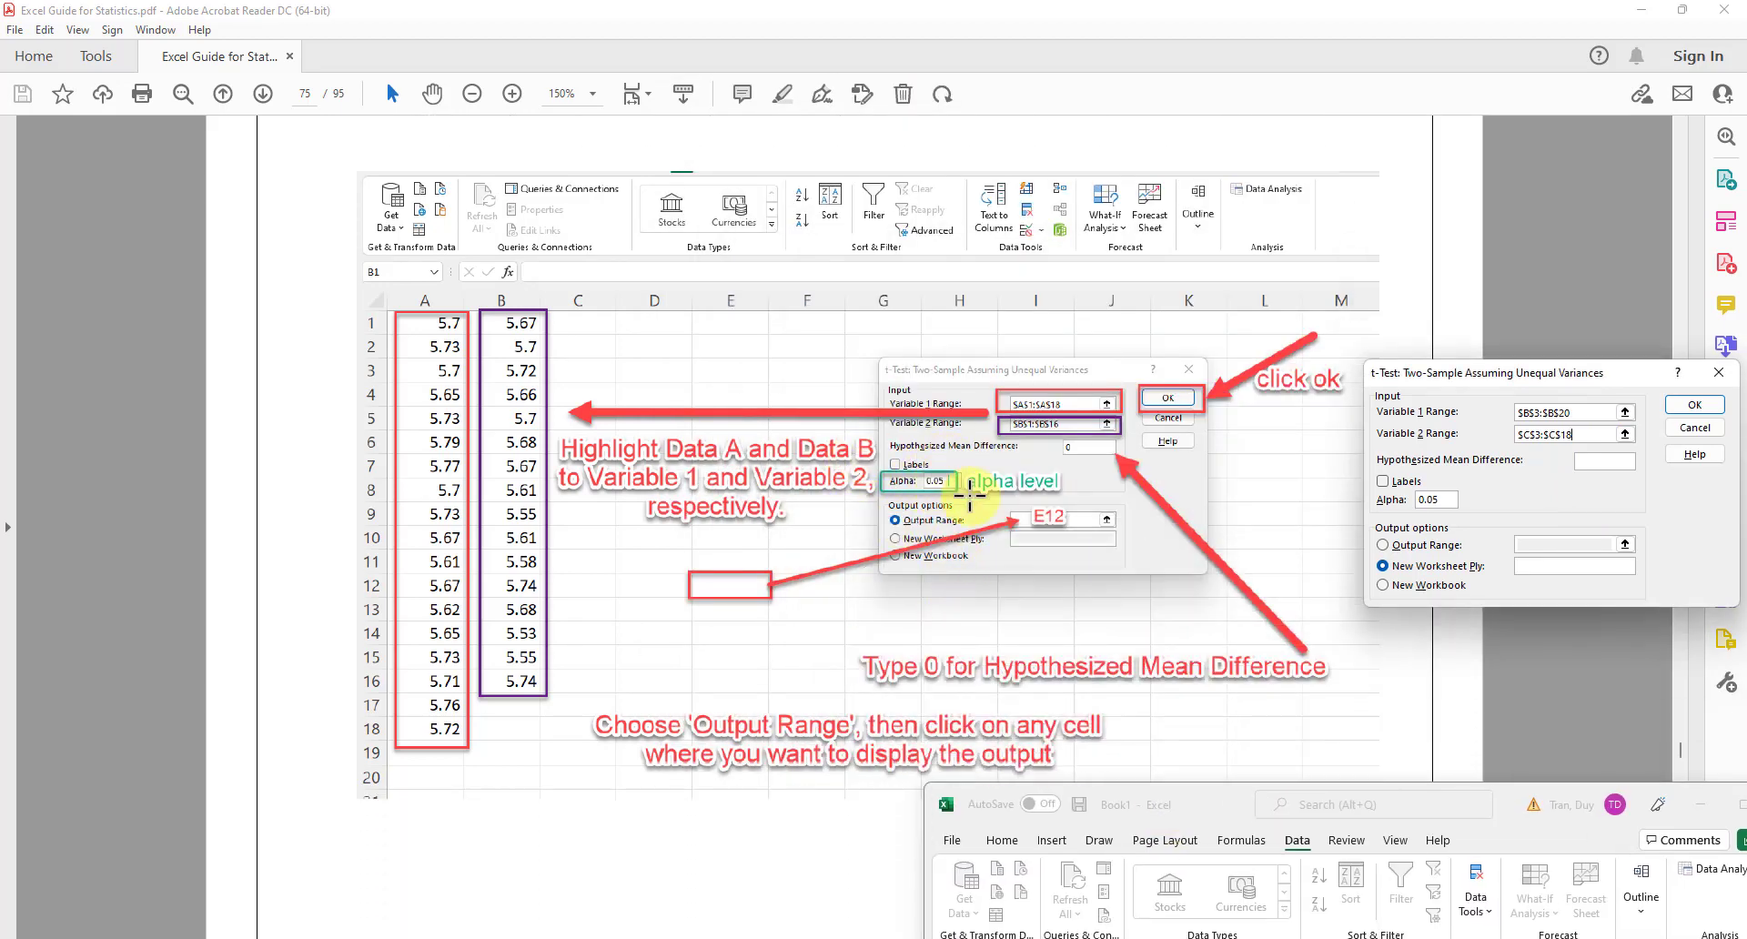
pyautogui.moveTo(1156, 801); pyautogui.dragTo(215, 110)
pyautogui.click(1642, 508)
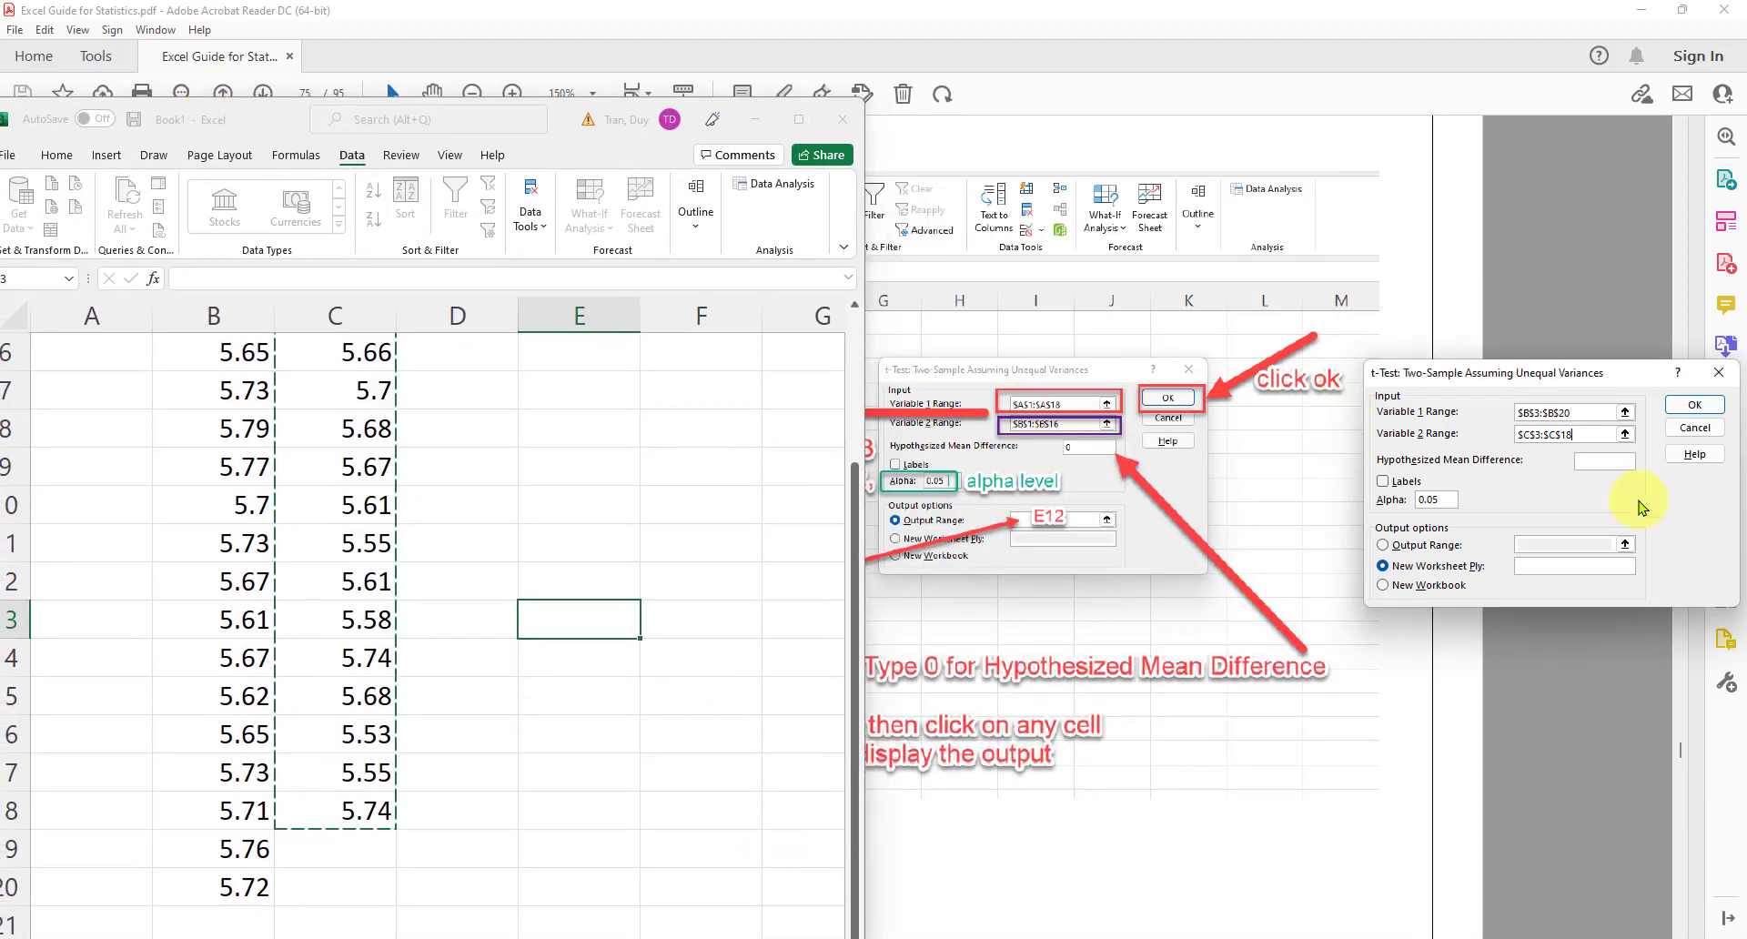
# Set the hypothesized mean difference to 0 and the output range to E25, keep alpha at 0.05, and run the t-test
pyautogui.click(1597, 457)
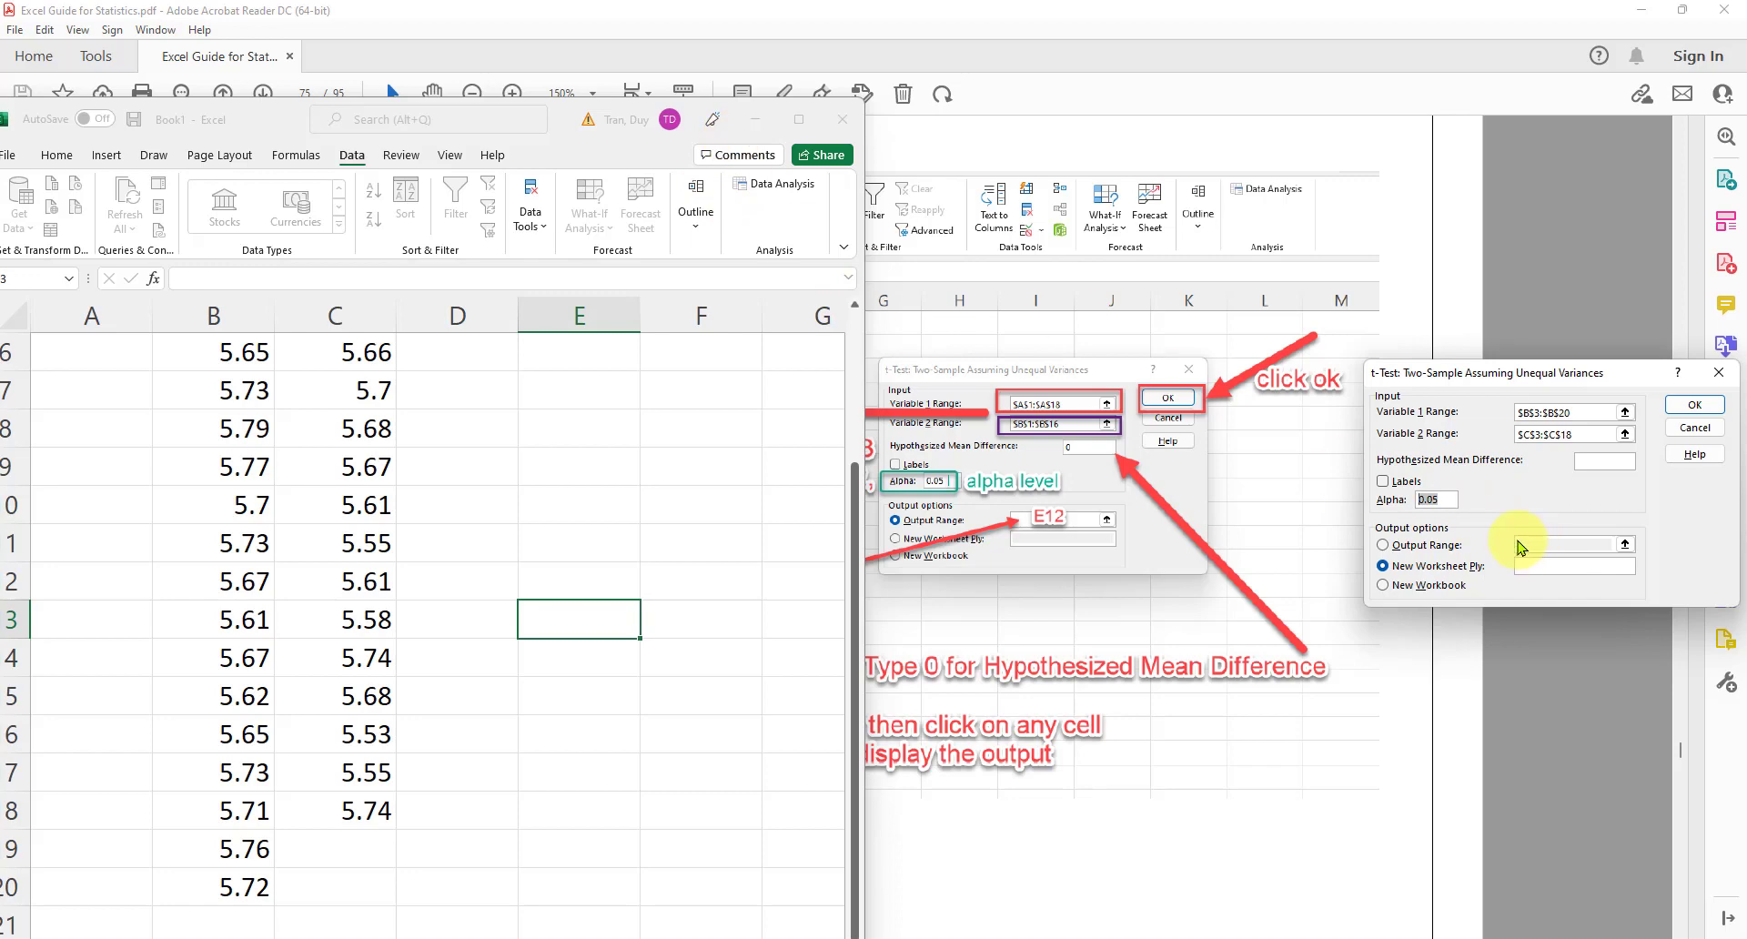
pyautogui.click(1383, 545)
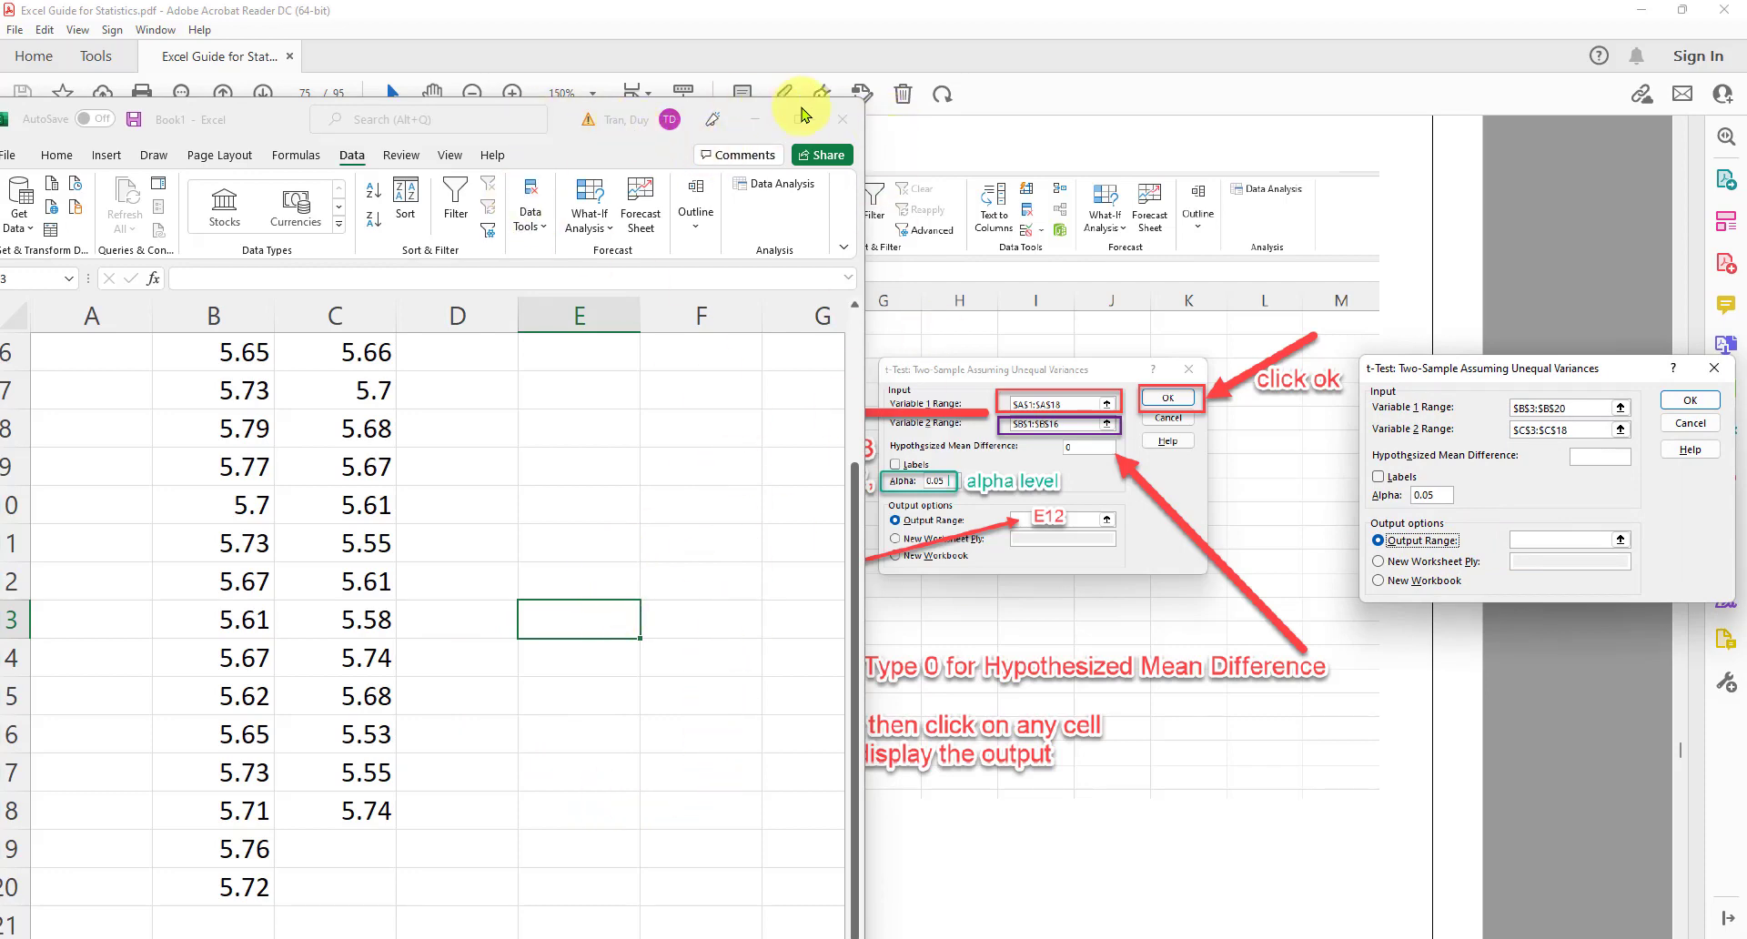
pyautogui.click(1515, 534)
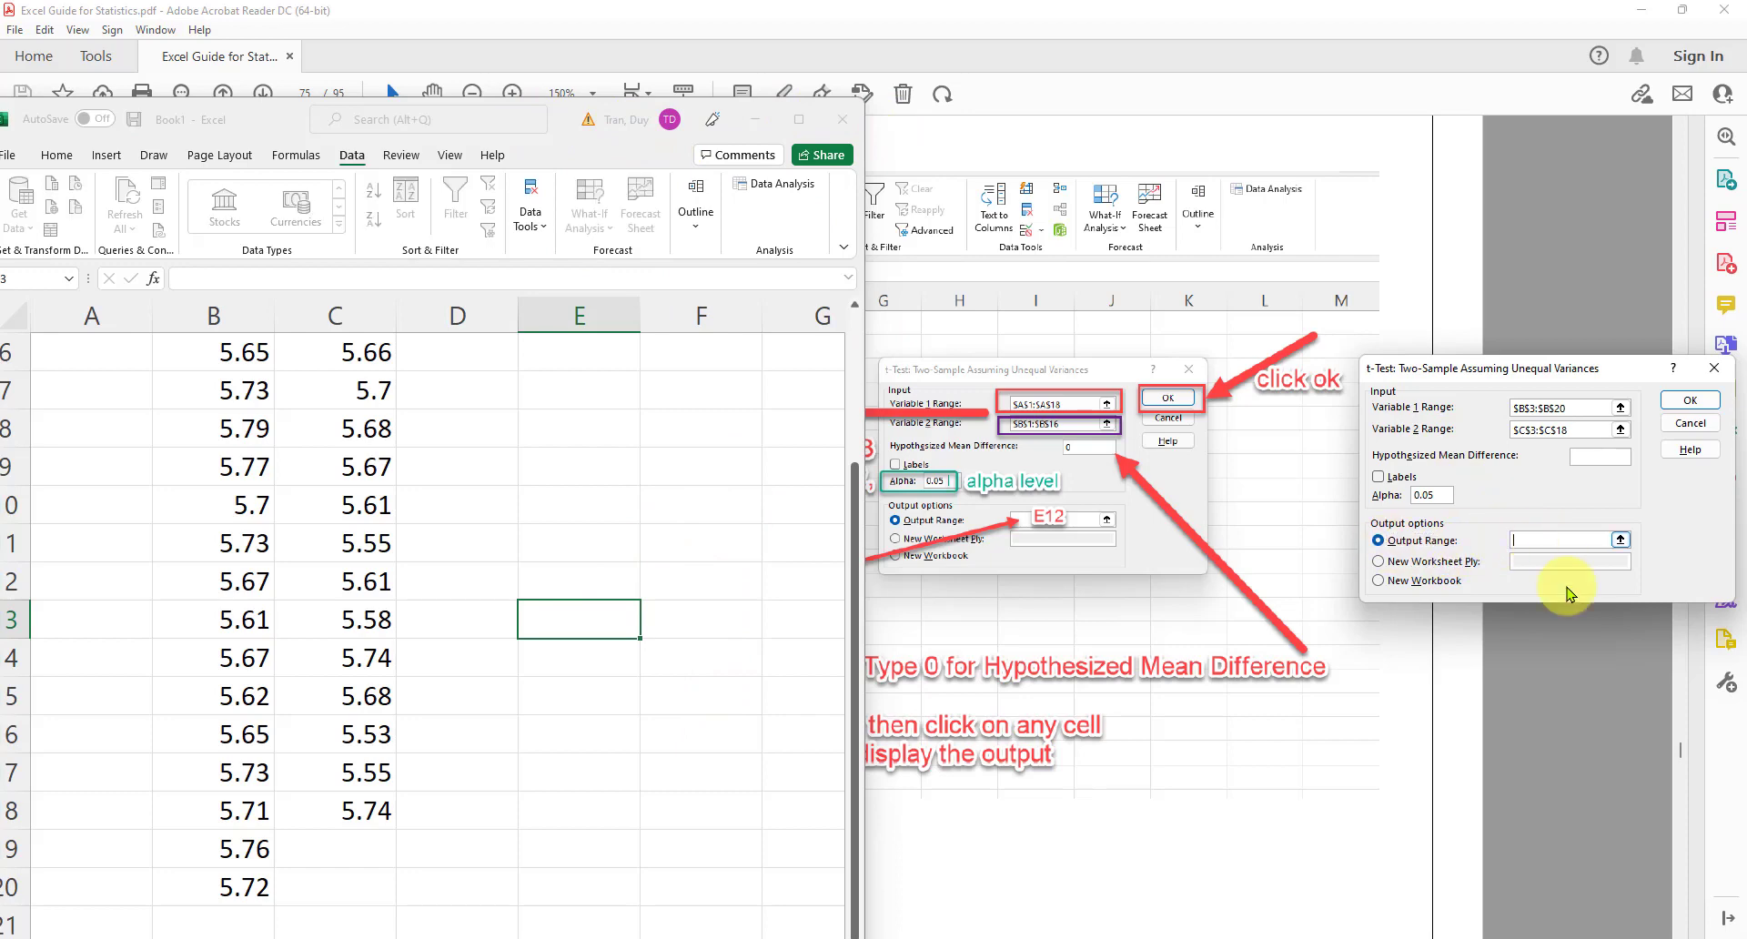
pyautogui.scroll(-4, 604, 612)
pyautogui.scroll(1, 1302, 614)
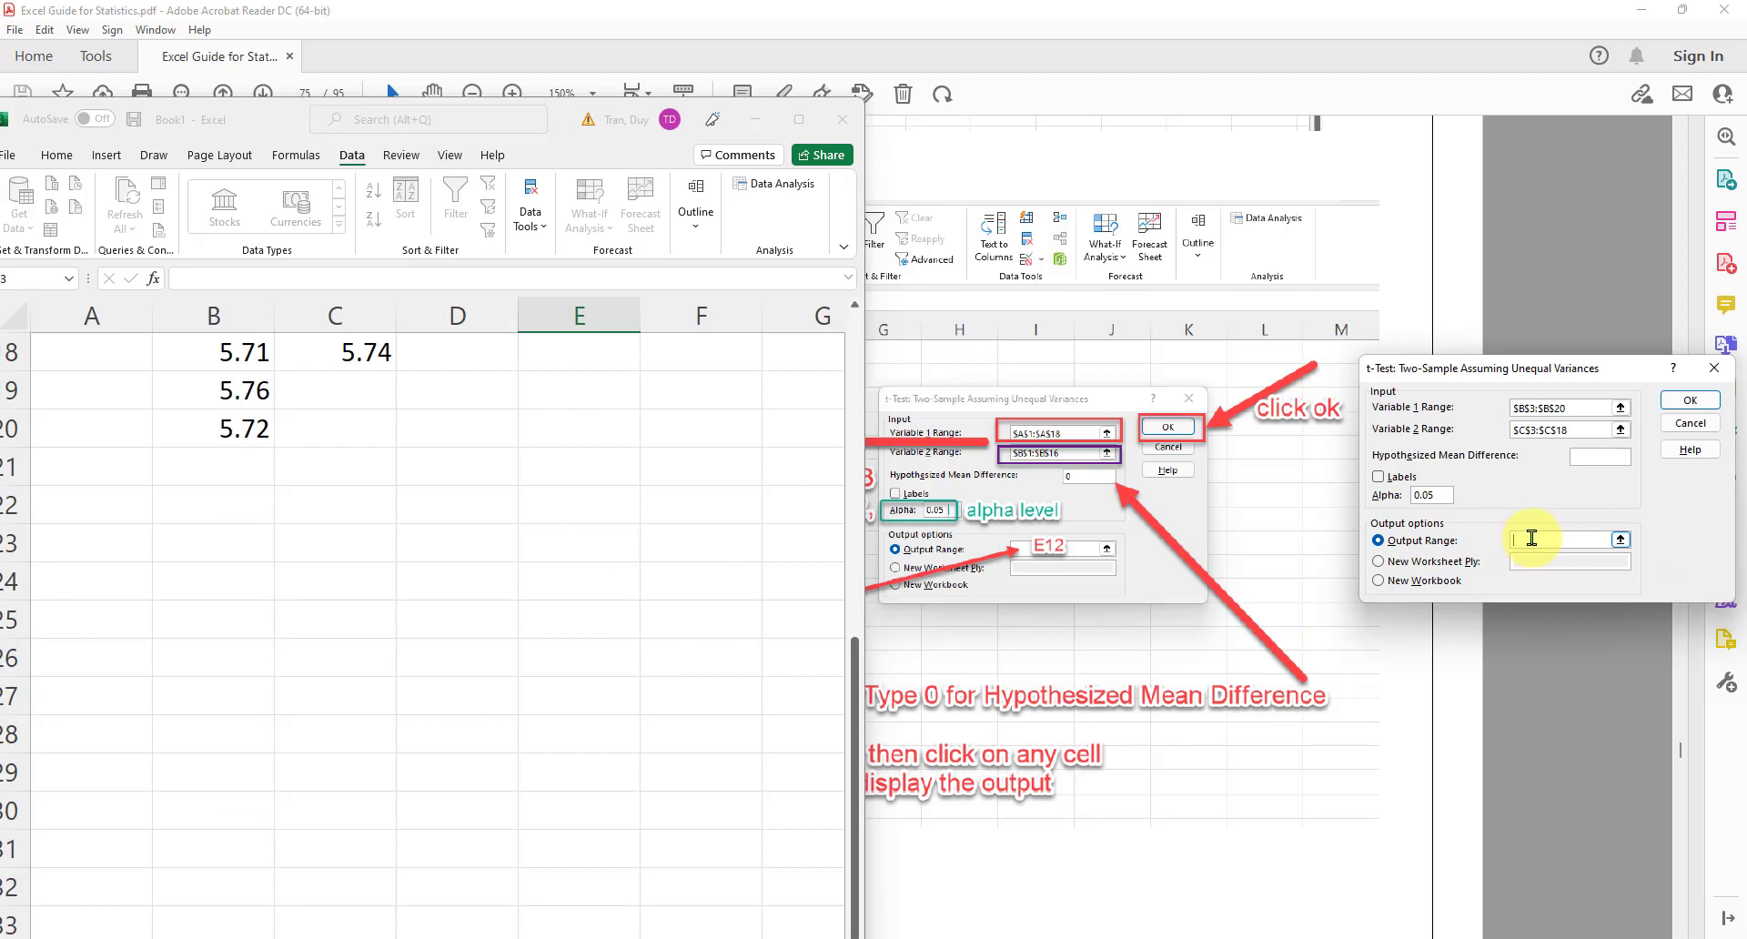
pyautogui.scroll(-2, 561, 601)
pyautogui.scroll(2, 550, 564)
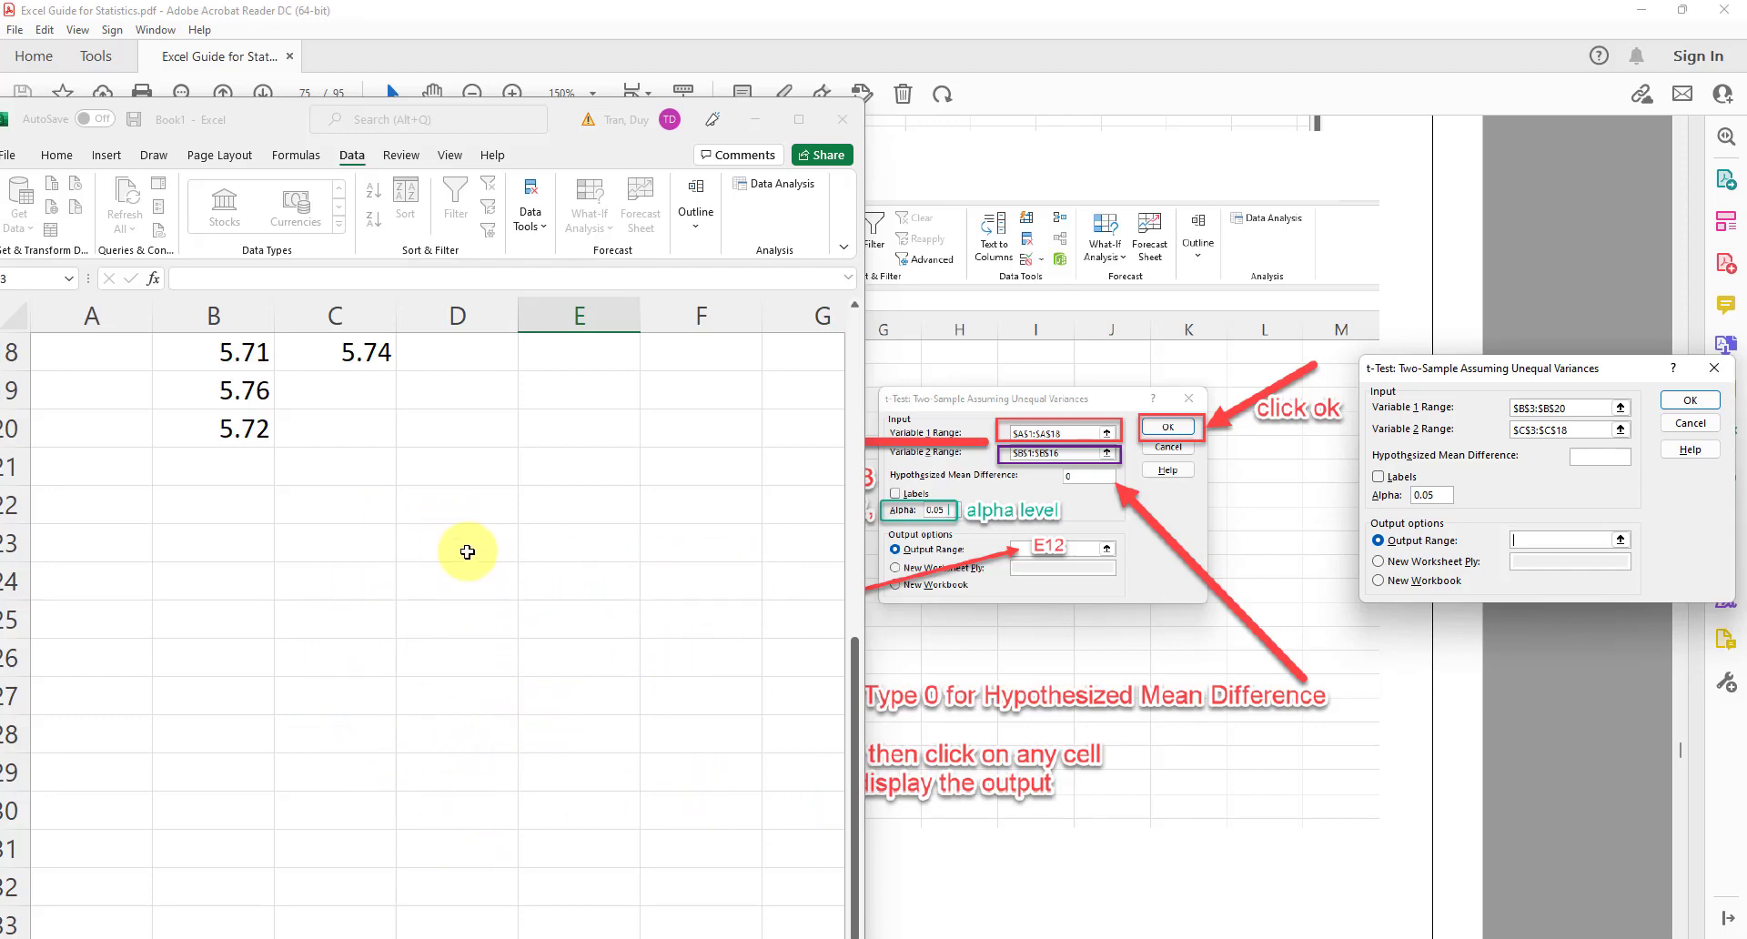
pyautogui.click(555, 628)
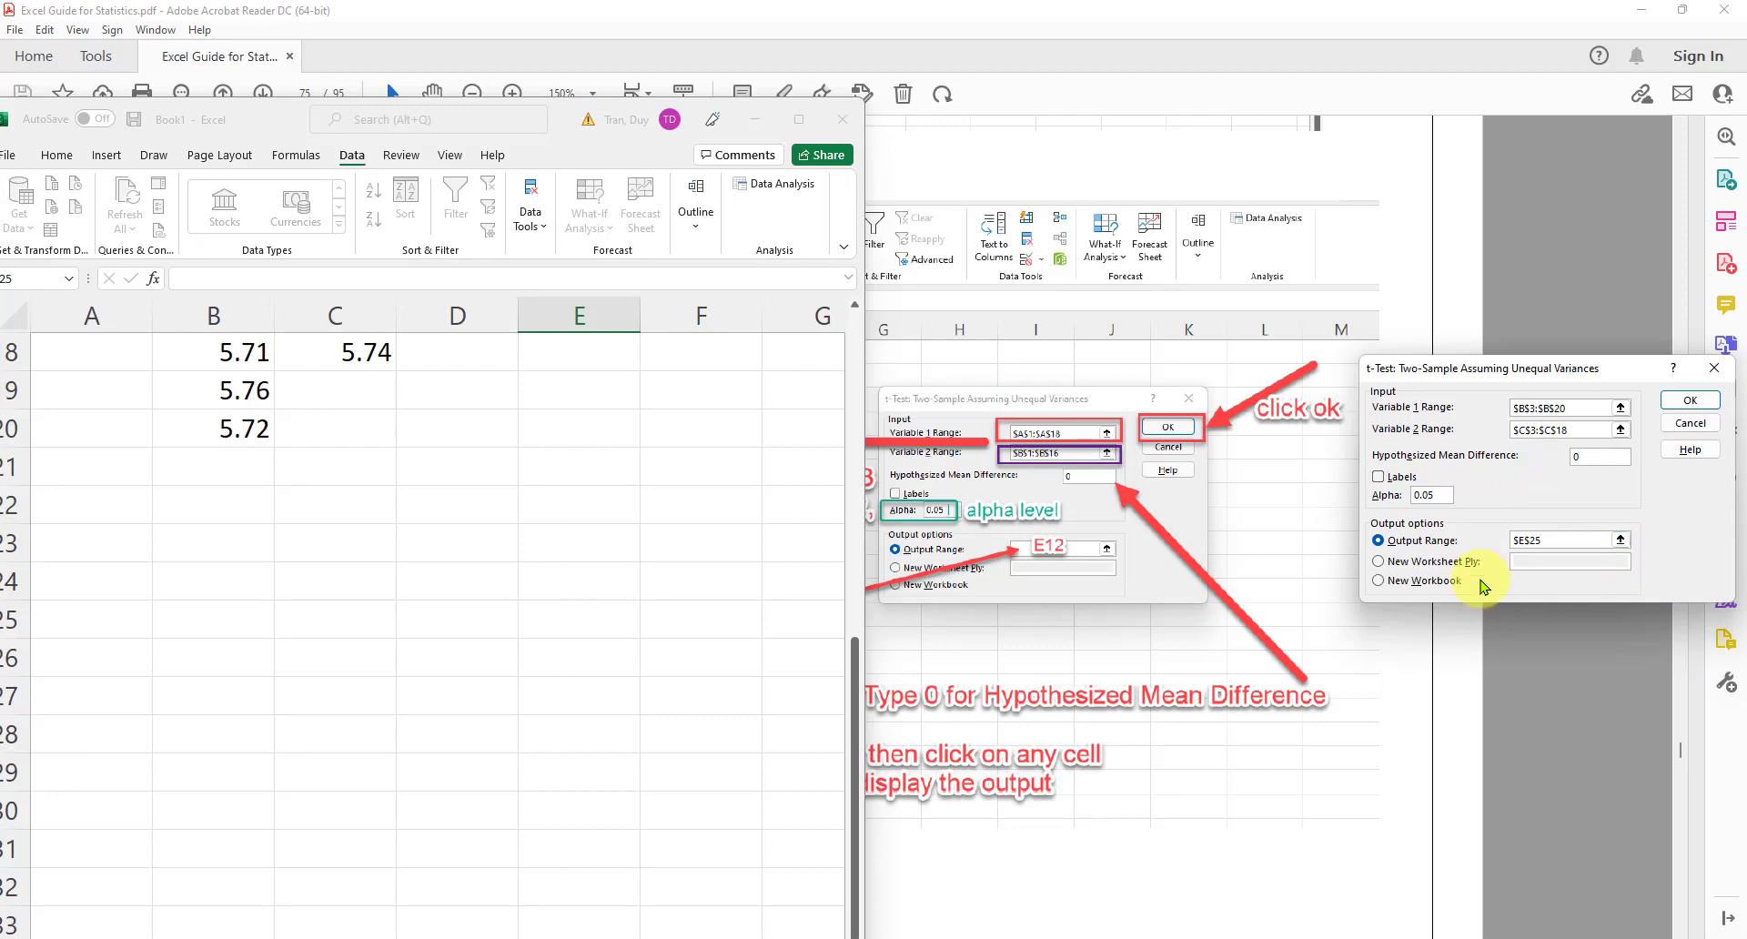
pyautogui.click(1688, 403)
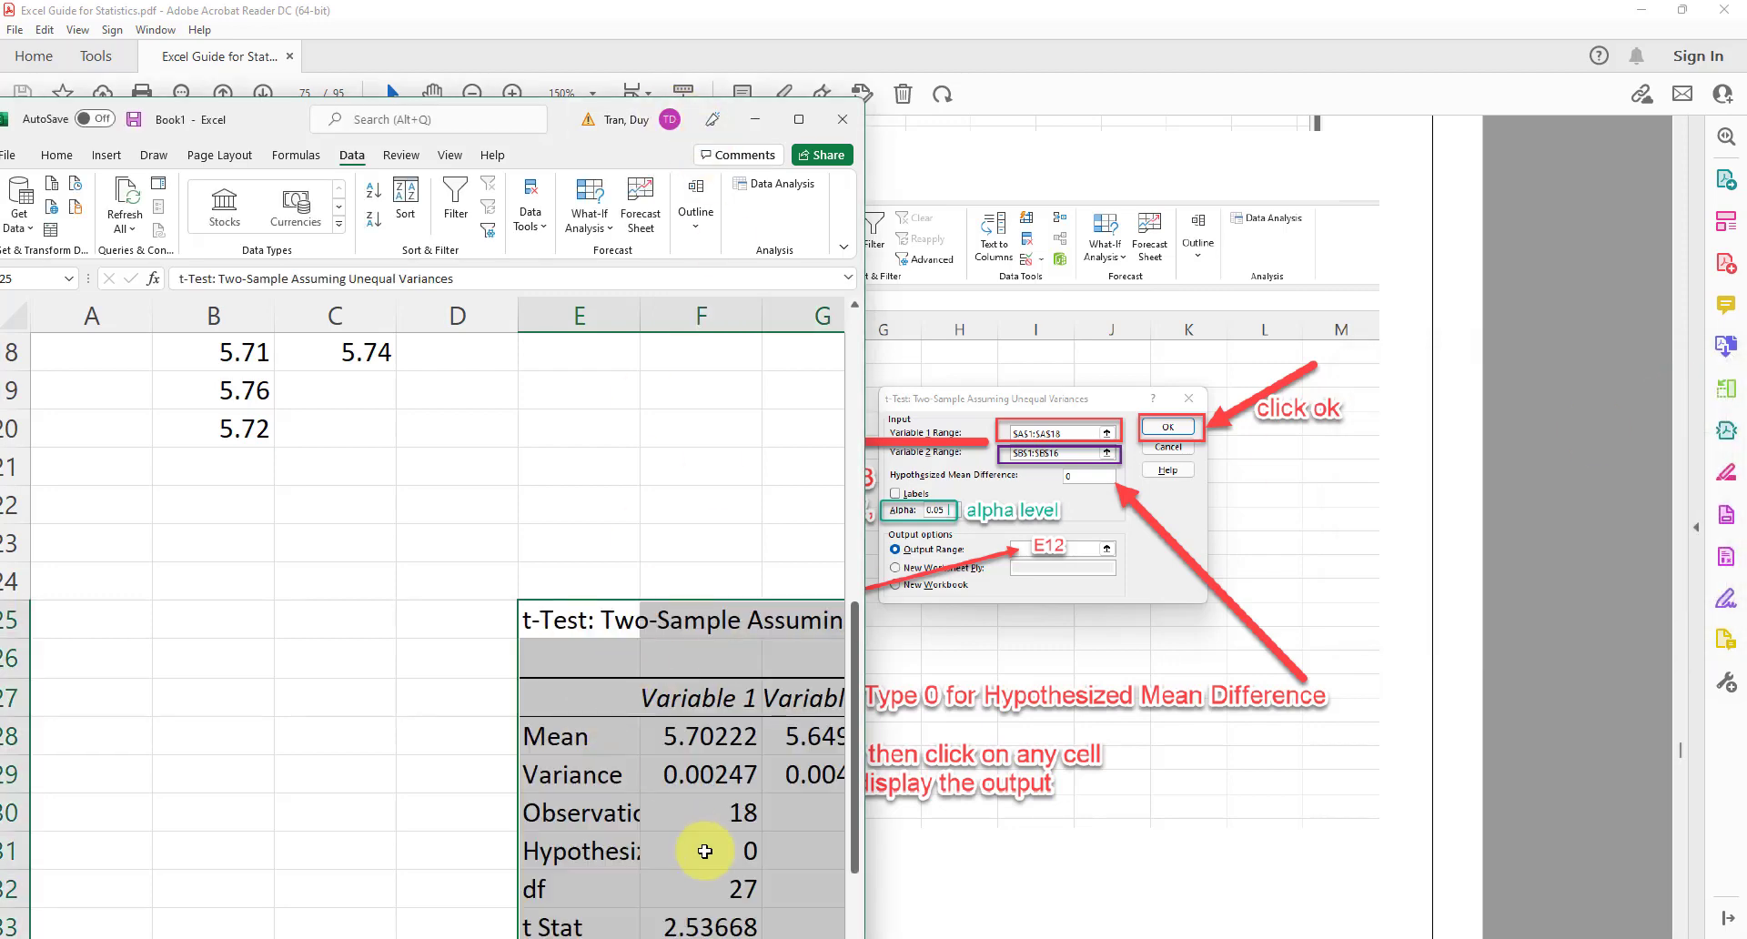
# Maximize the workbook and widen columns E, F and G so the t-test output's labels and values show in full
pyautogui.scroll(-3, 701, 791)
pyautogui.click(710, 789)
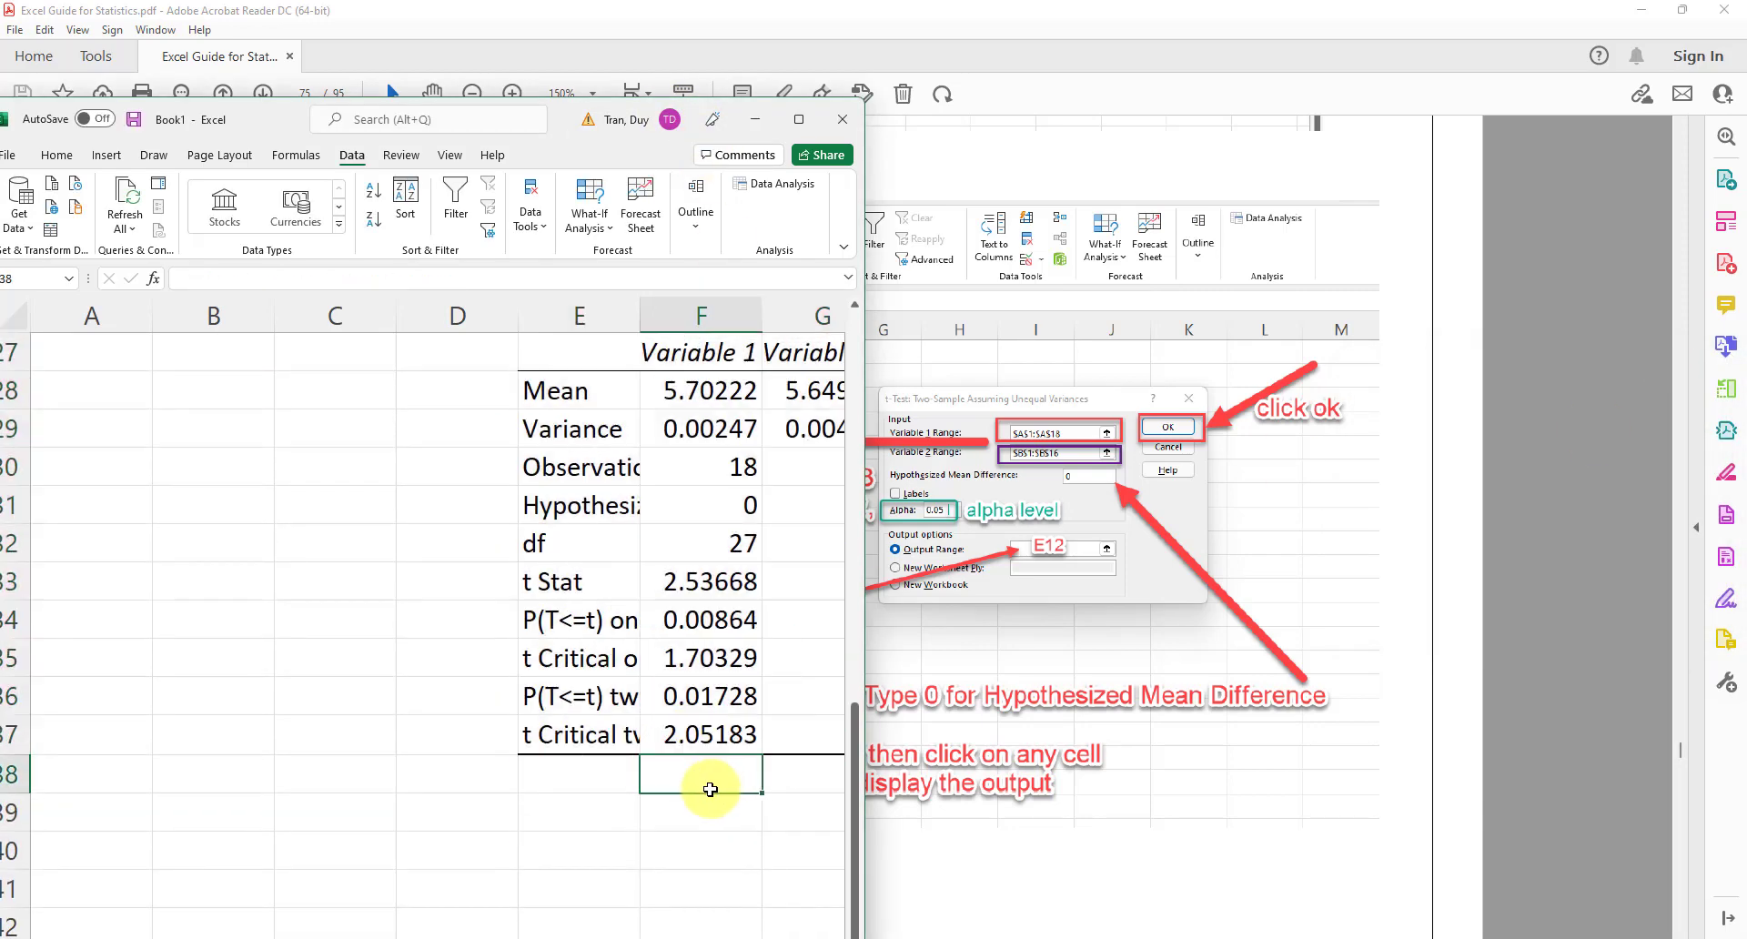
pyautogui.click(799, 119)
pyautogui.scroll(3, 830, 398)
pyautogui.scroll(-1, 830, 397)
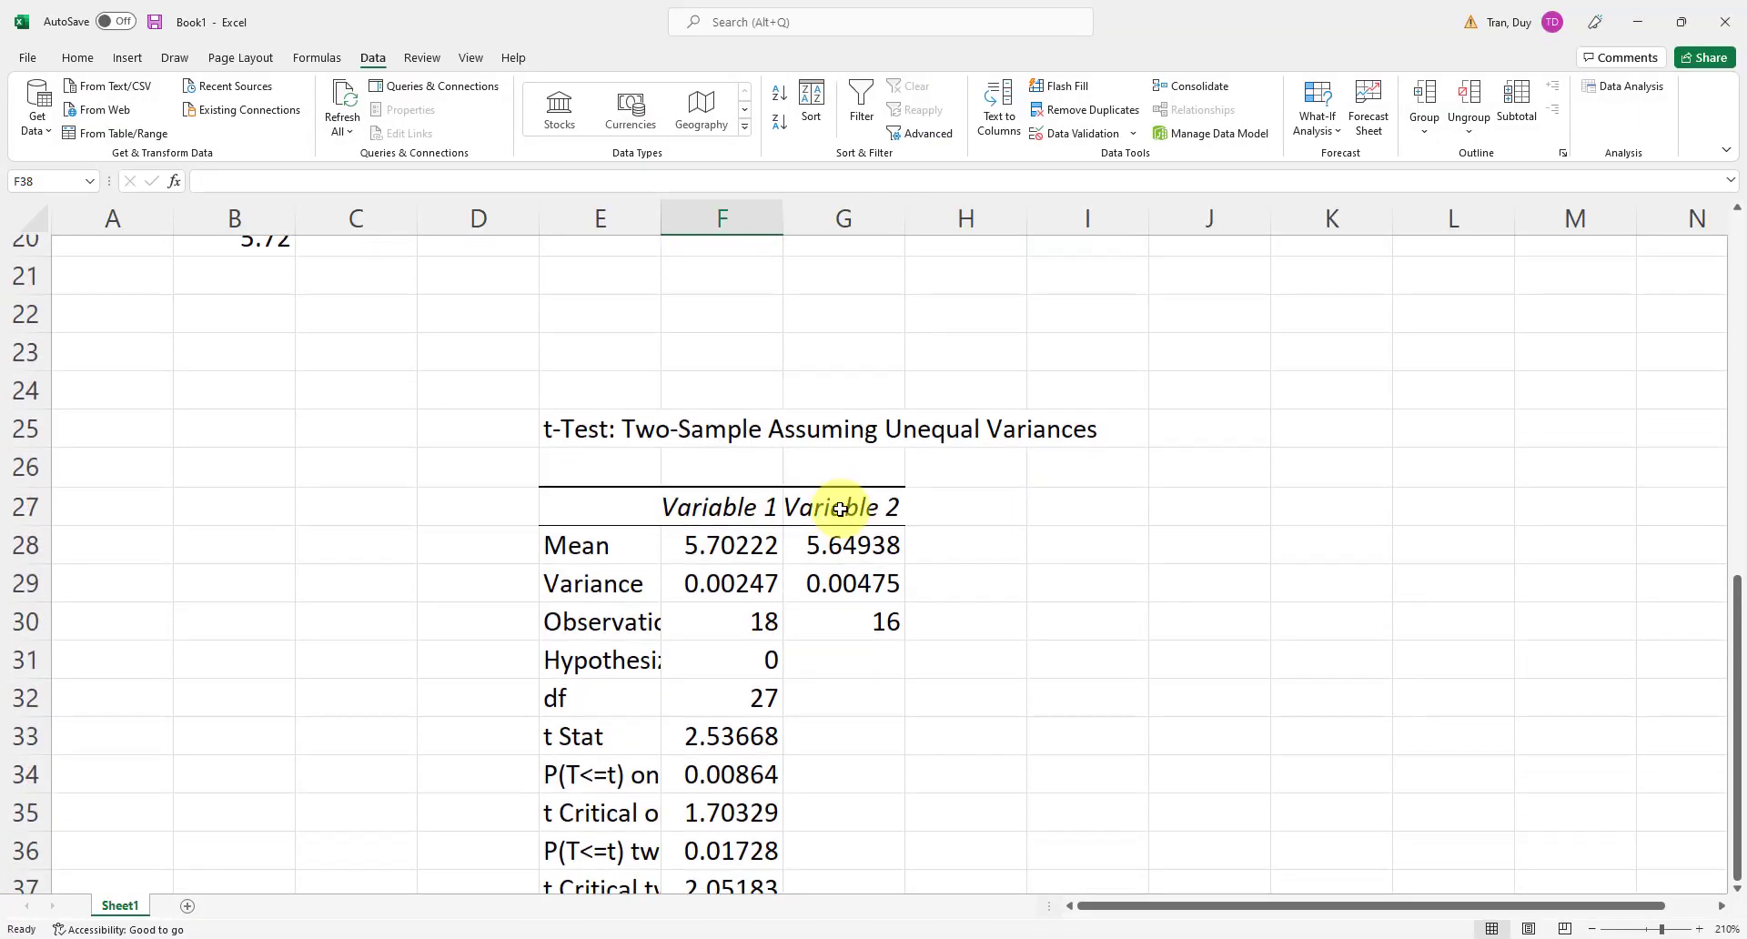
pyautogui.moveTo(664, 222); pyautogui.dragTo(941, 234)
pyautogui.click(771, 211)
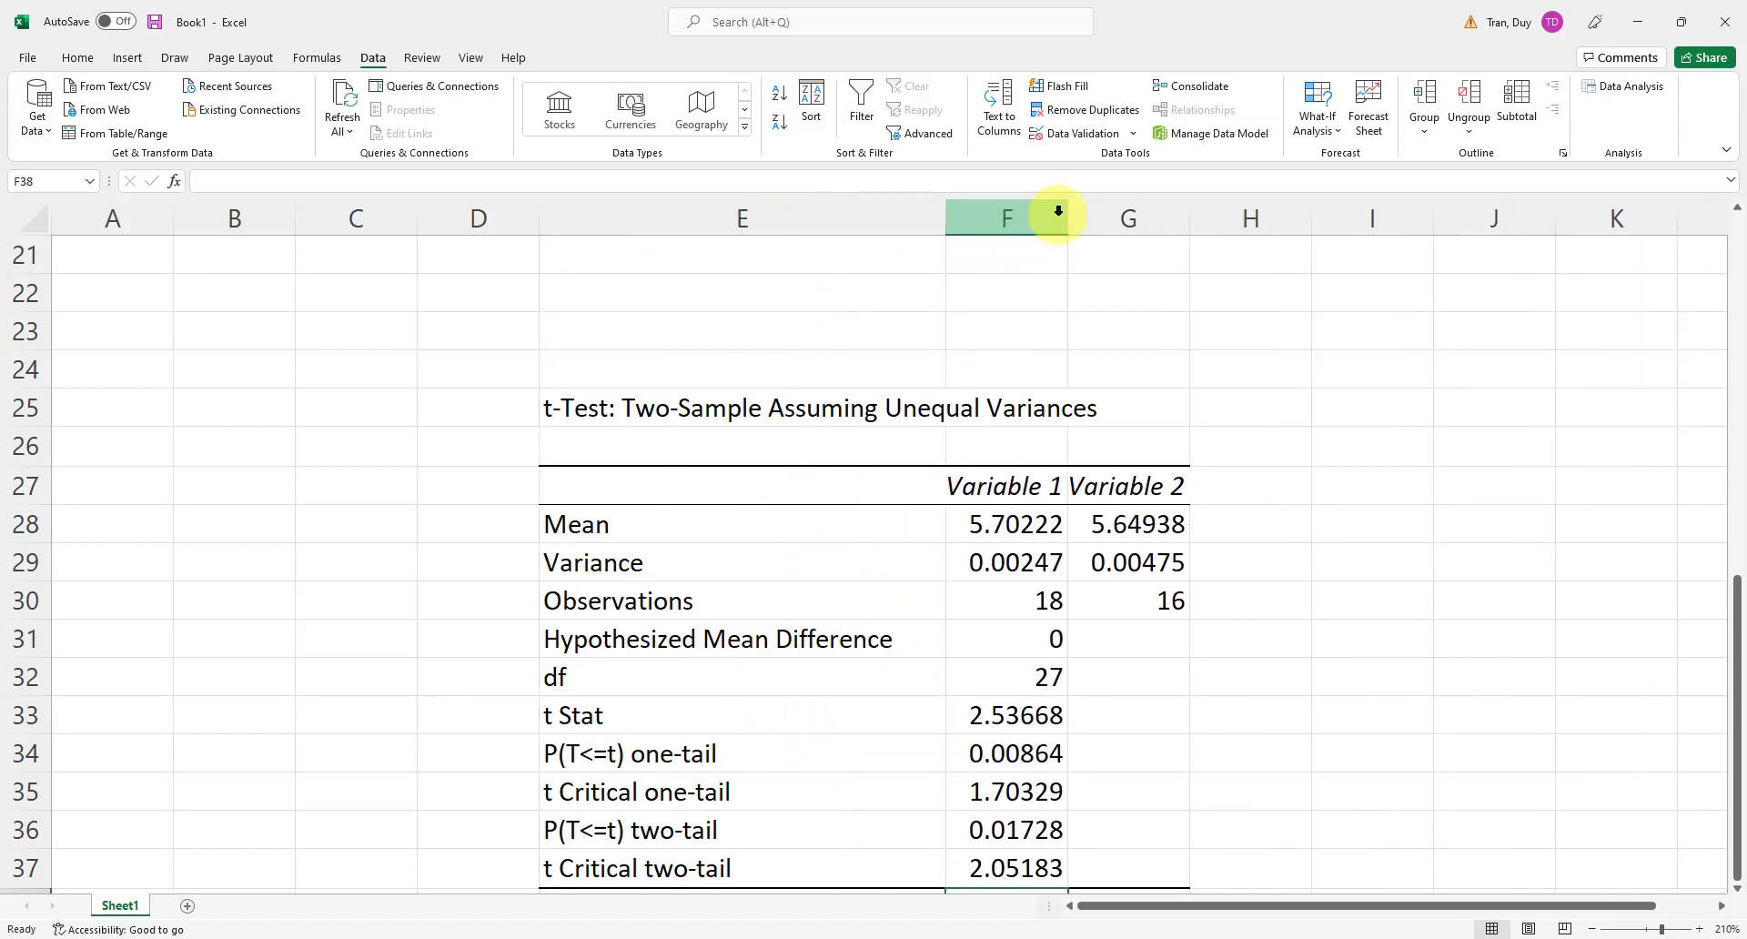
pyautogui.moveTo(1068, 219); pyautogui.dragTo(1151, 221)
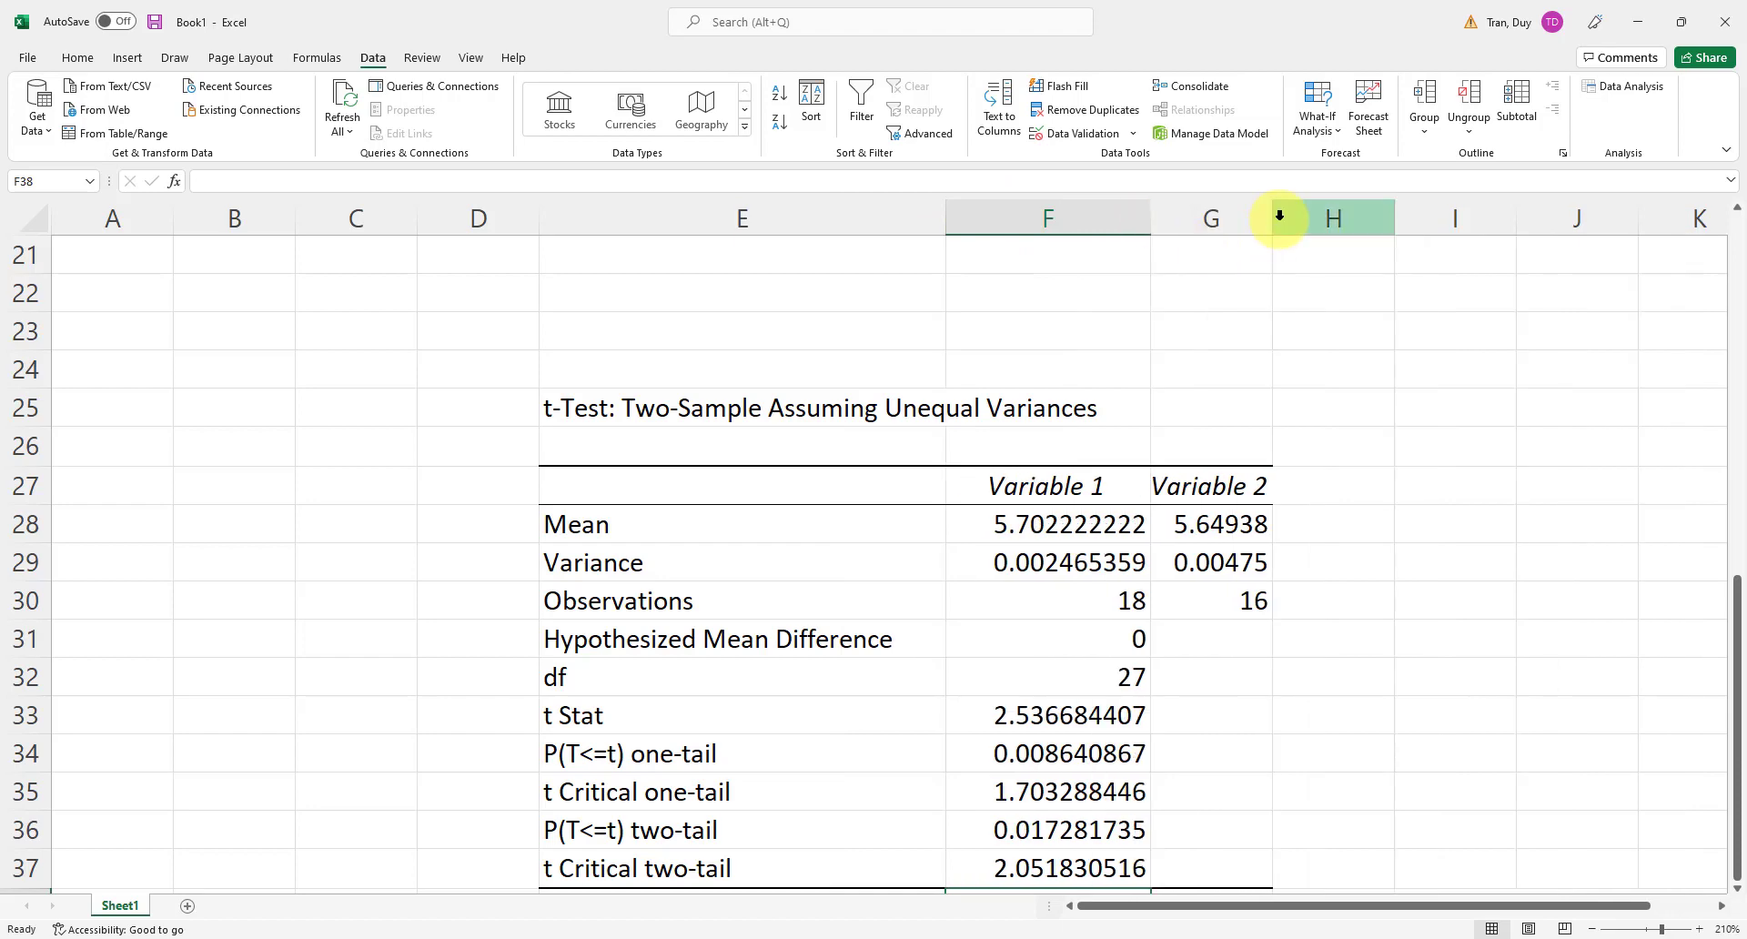
pyautogui.moveTo(1273, 218); pyautogui.dragTo(1372, 222)
pyautogui.scroll(-2, 1125, 859)
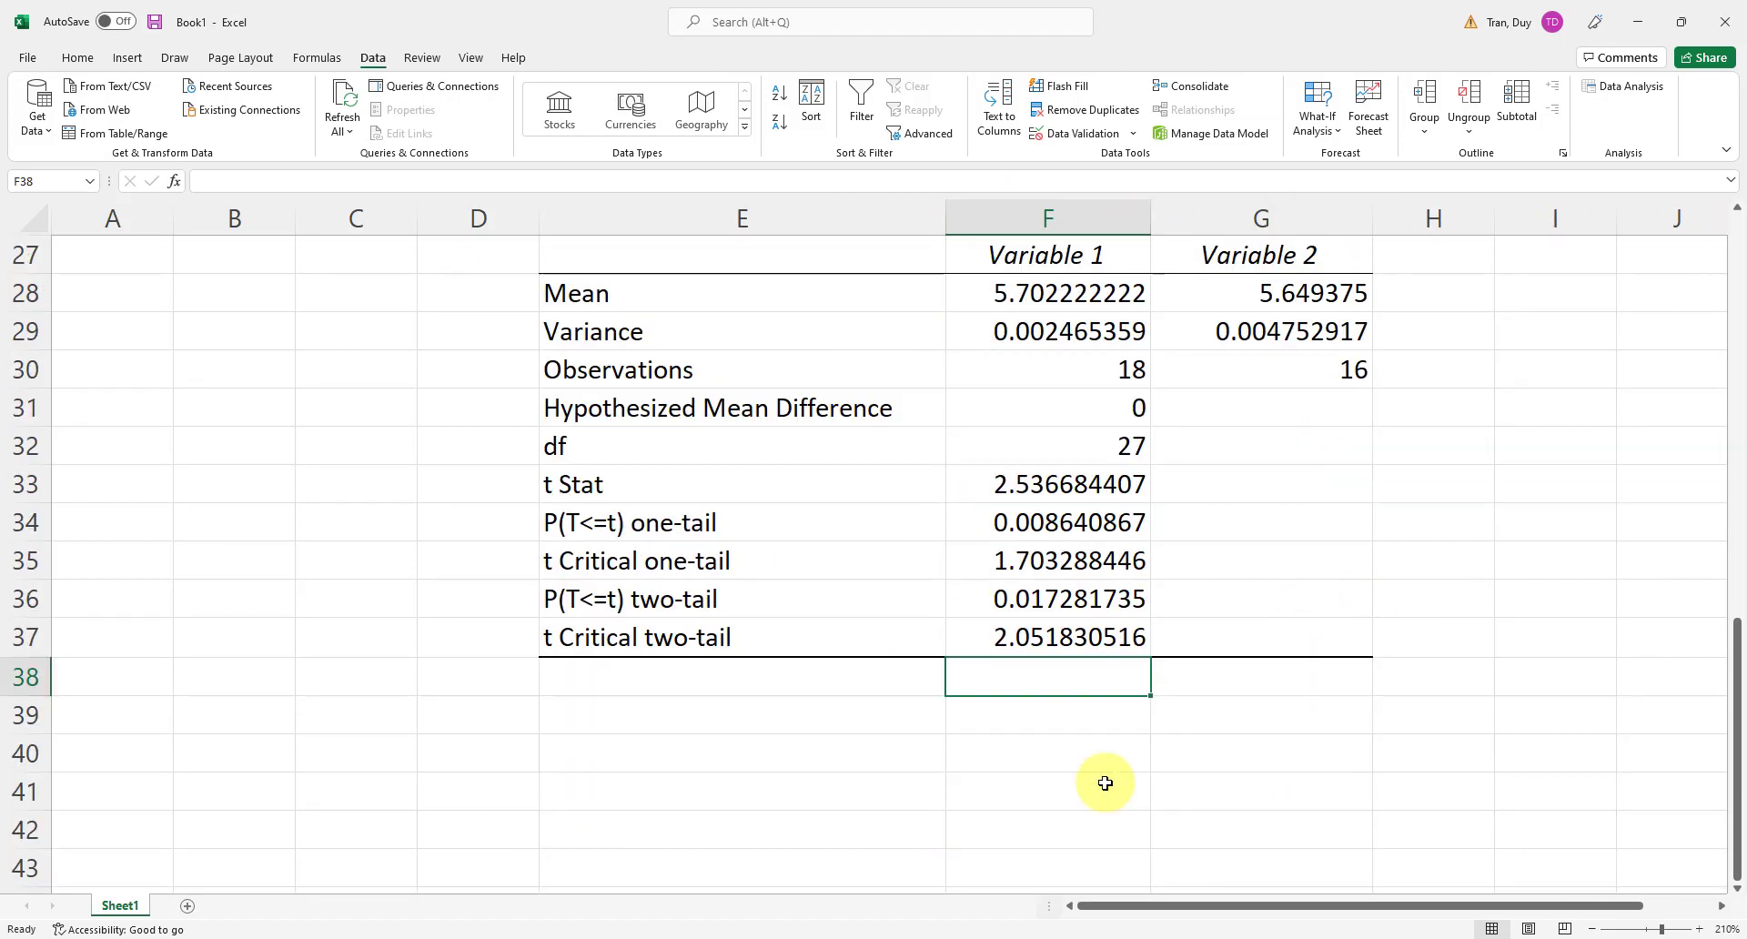
pyautogui.scroll(1, 1111, 784)
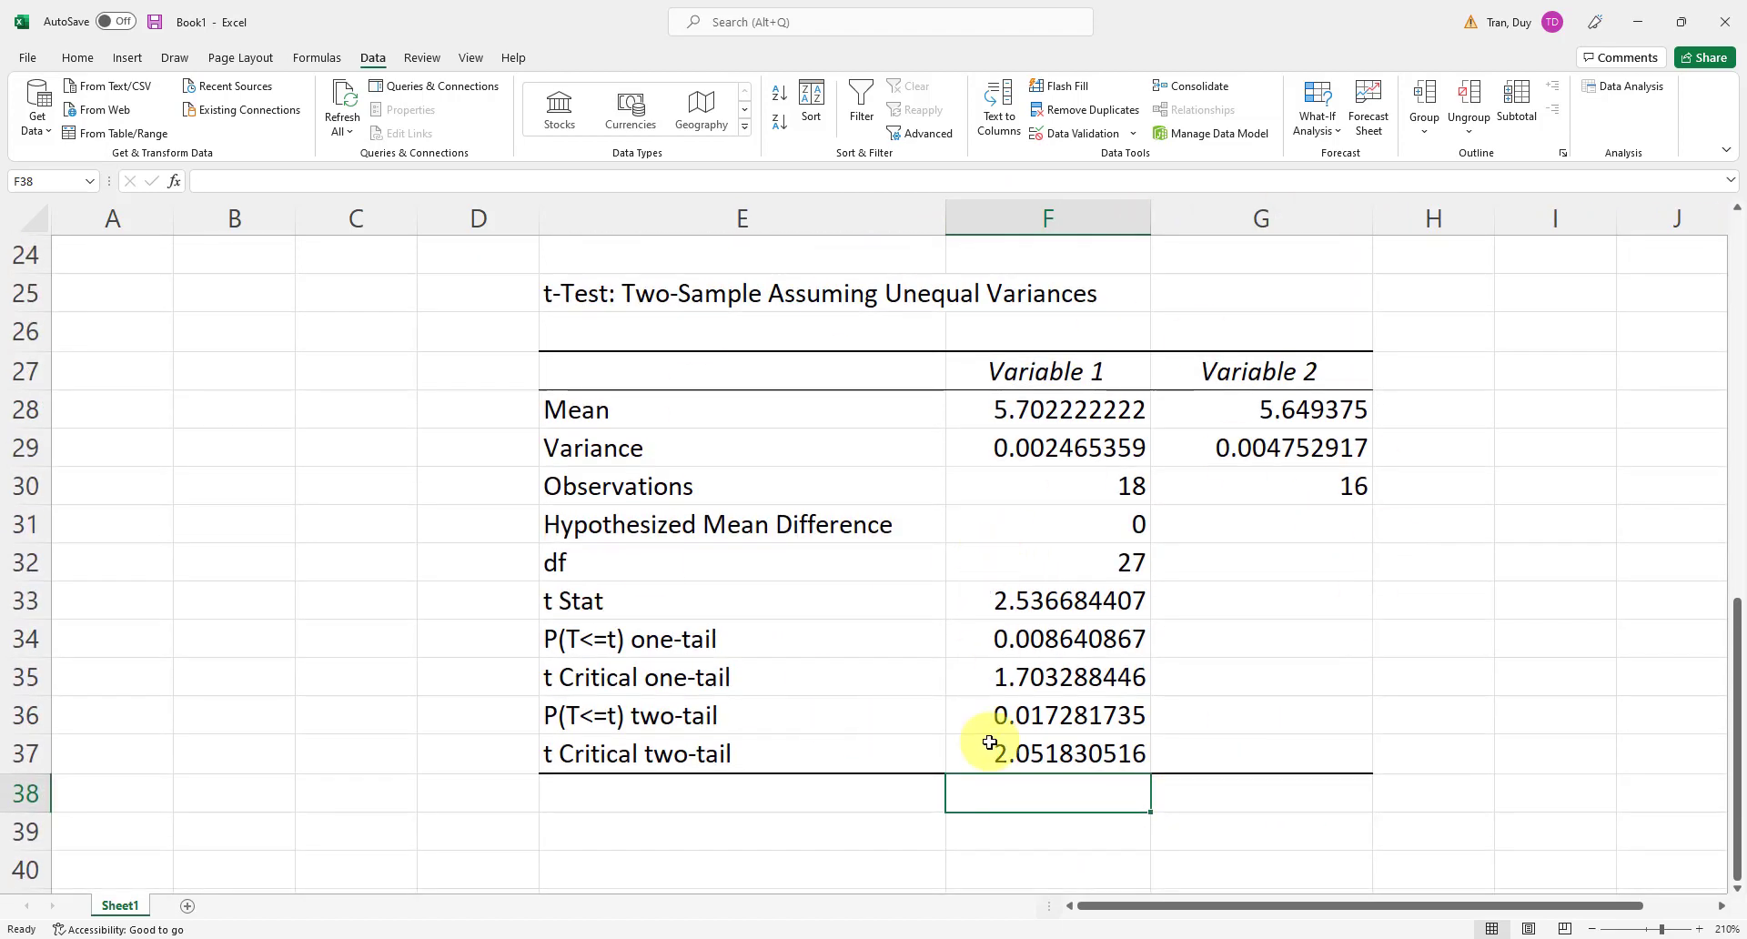
# Switch to the PDF guide and read its example t-test output, including the test statistic and the one-tail p-value
pyautogui.click(957, 937)
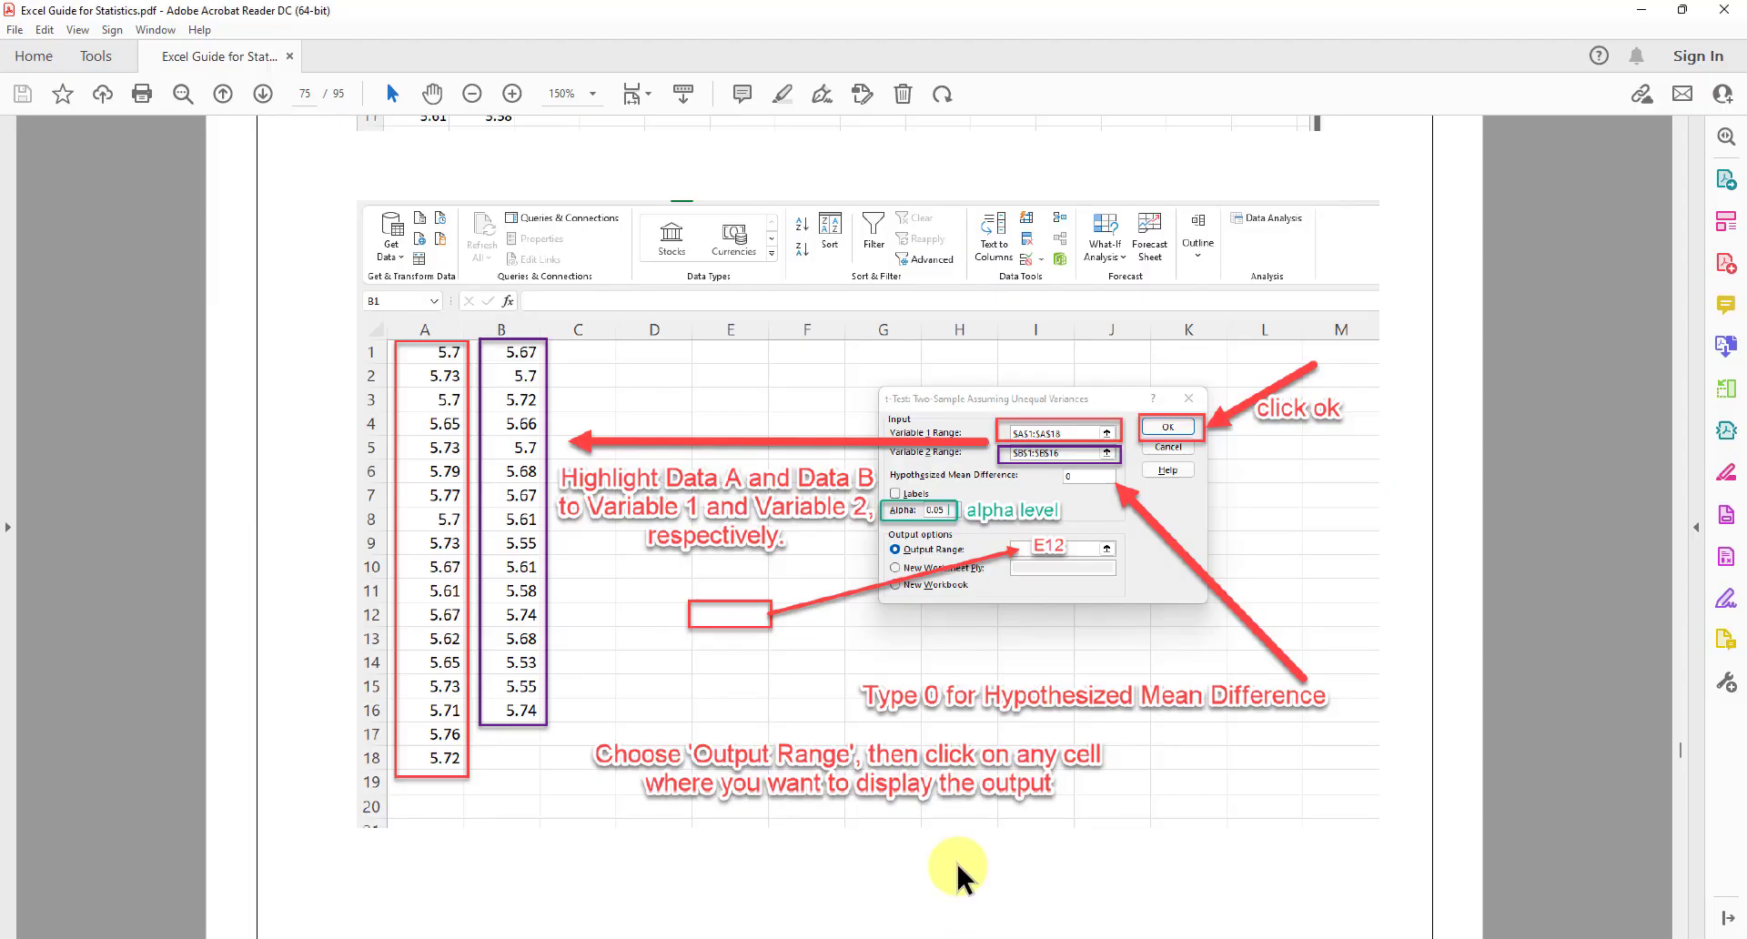
pyautogui.scroll(-2, 960, 776)
pyautogui.scroll(-5, 960, 776)
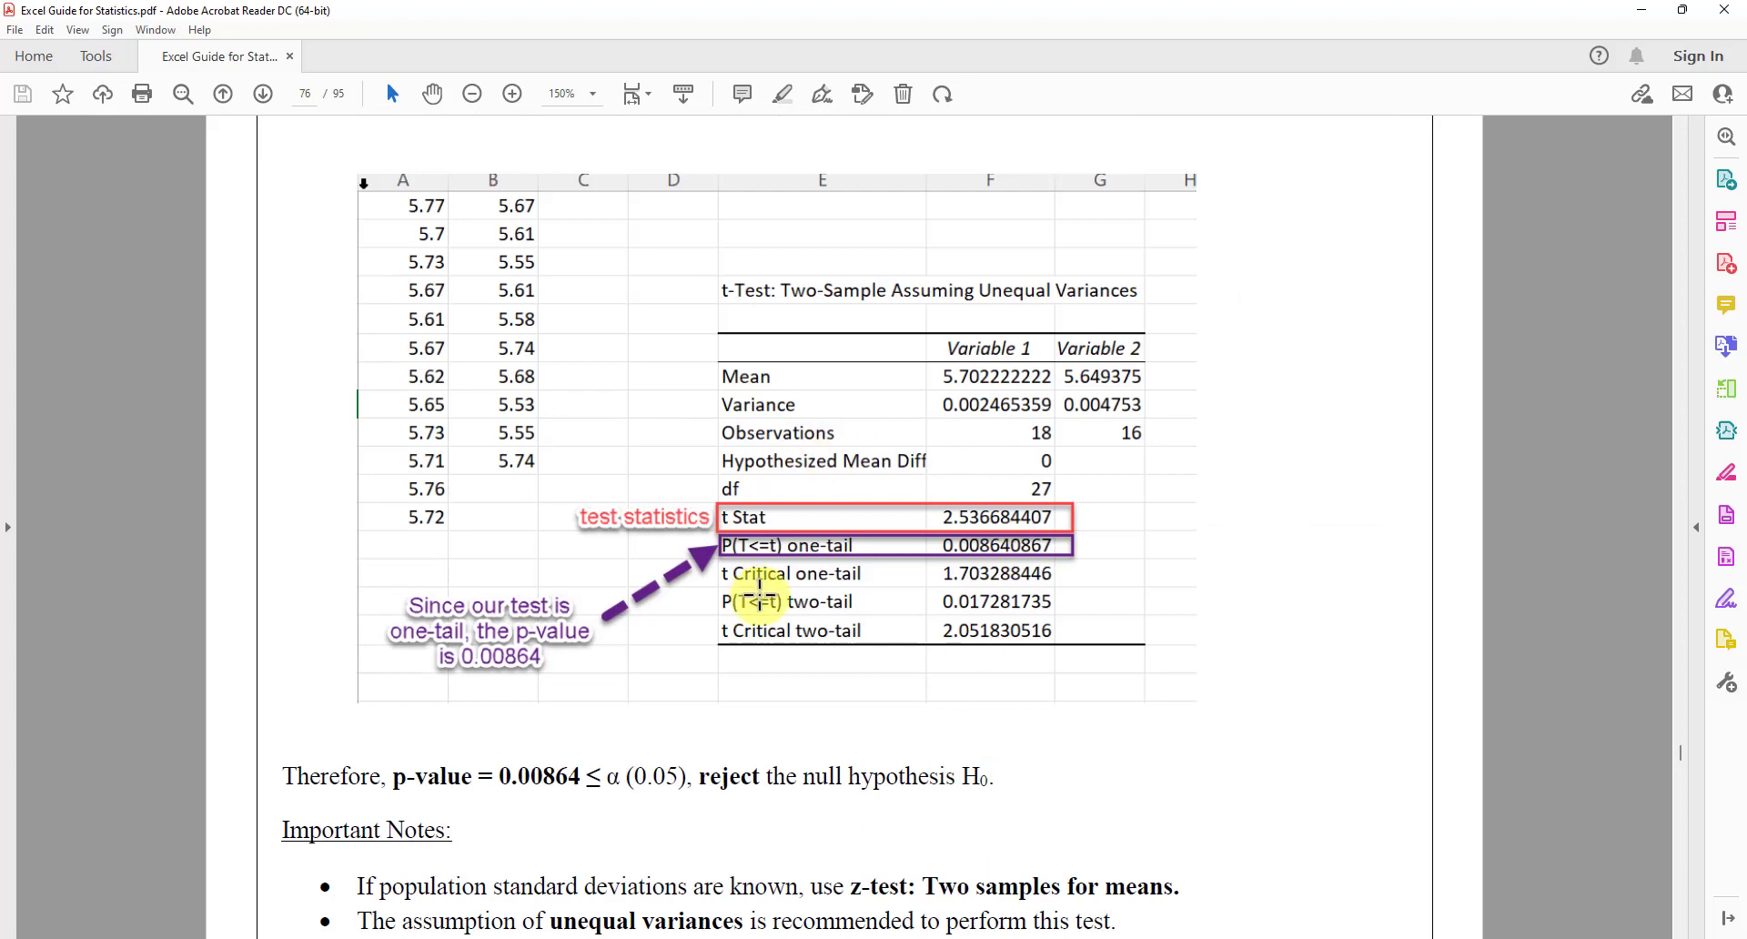
pyautogui.scroll(-1, 760, 596)
pyautogui.scroll(1, 676, 477)
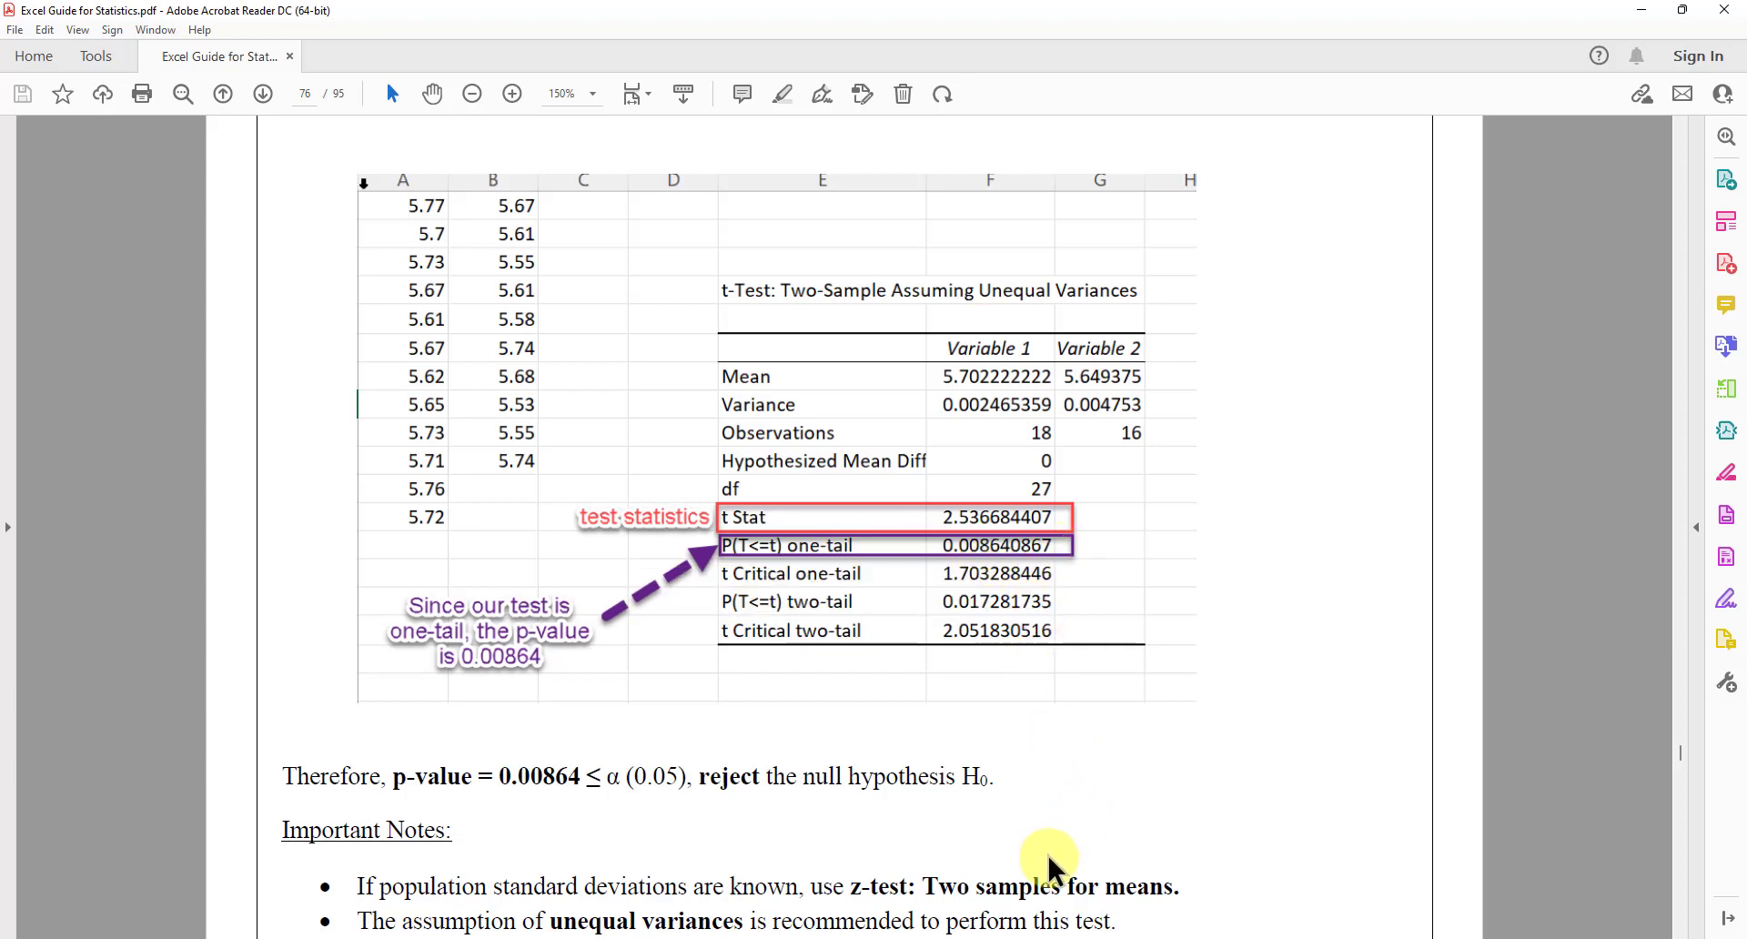
# Switch to the Excel workbook and locate the one-tail p-value and the t Stat in the output table
pyautogui.hotkey('alt', 'Tab')
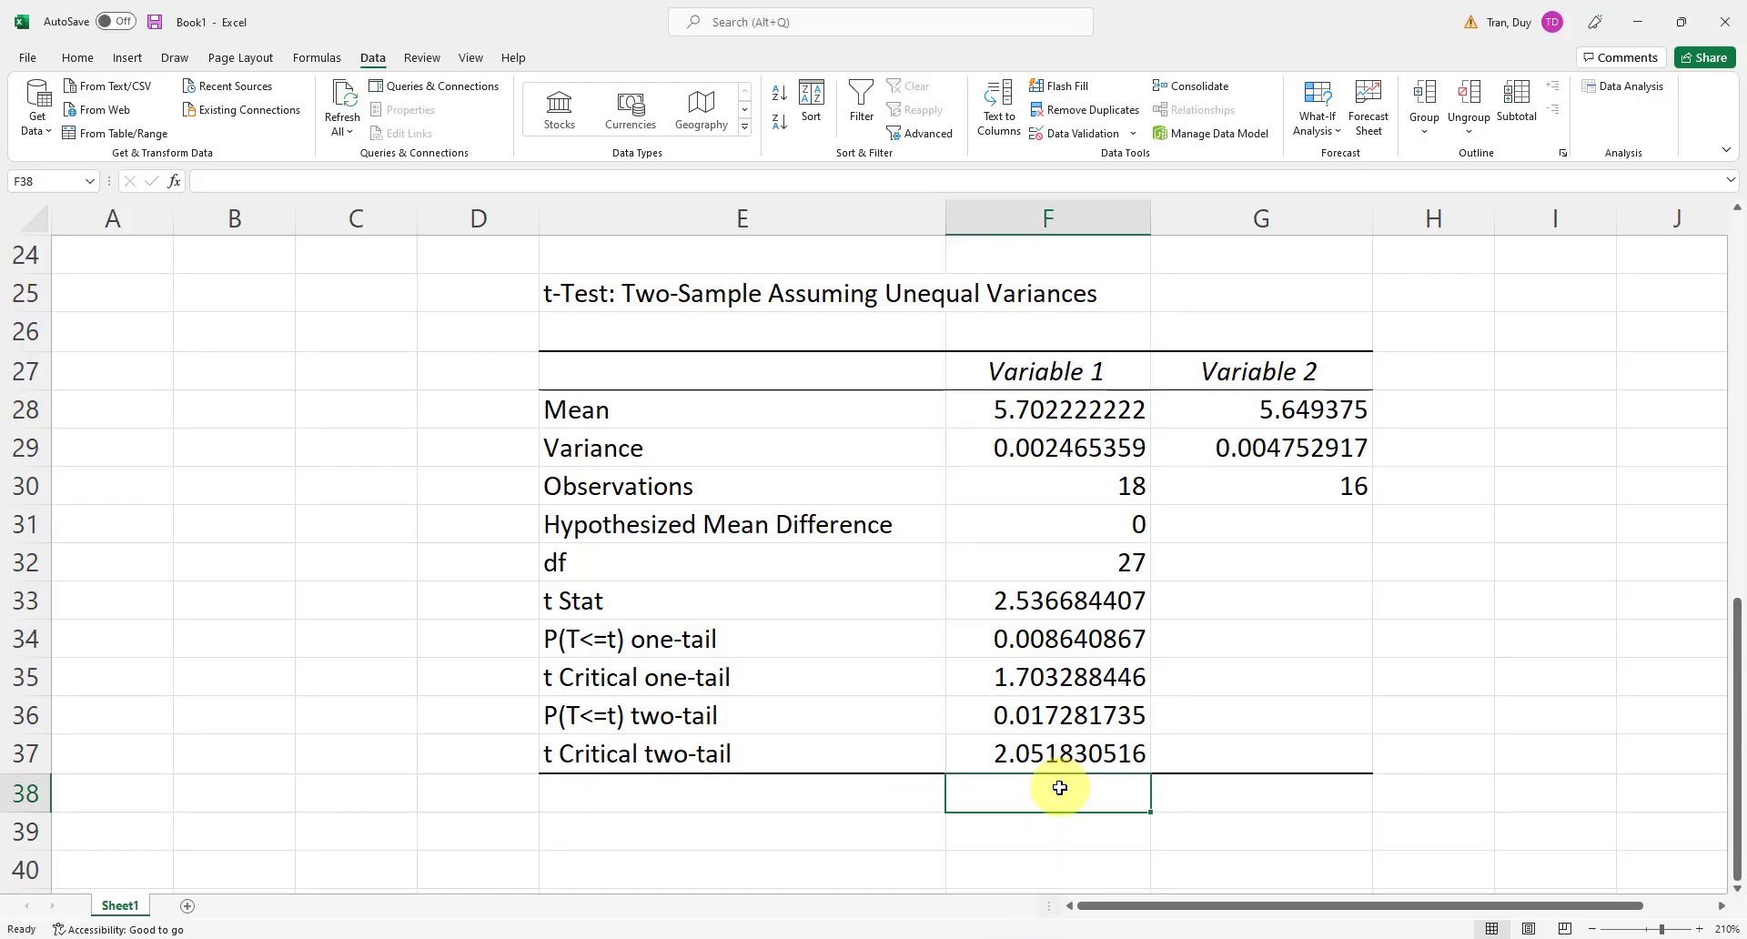
pyautogui.click(1049, 640)
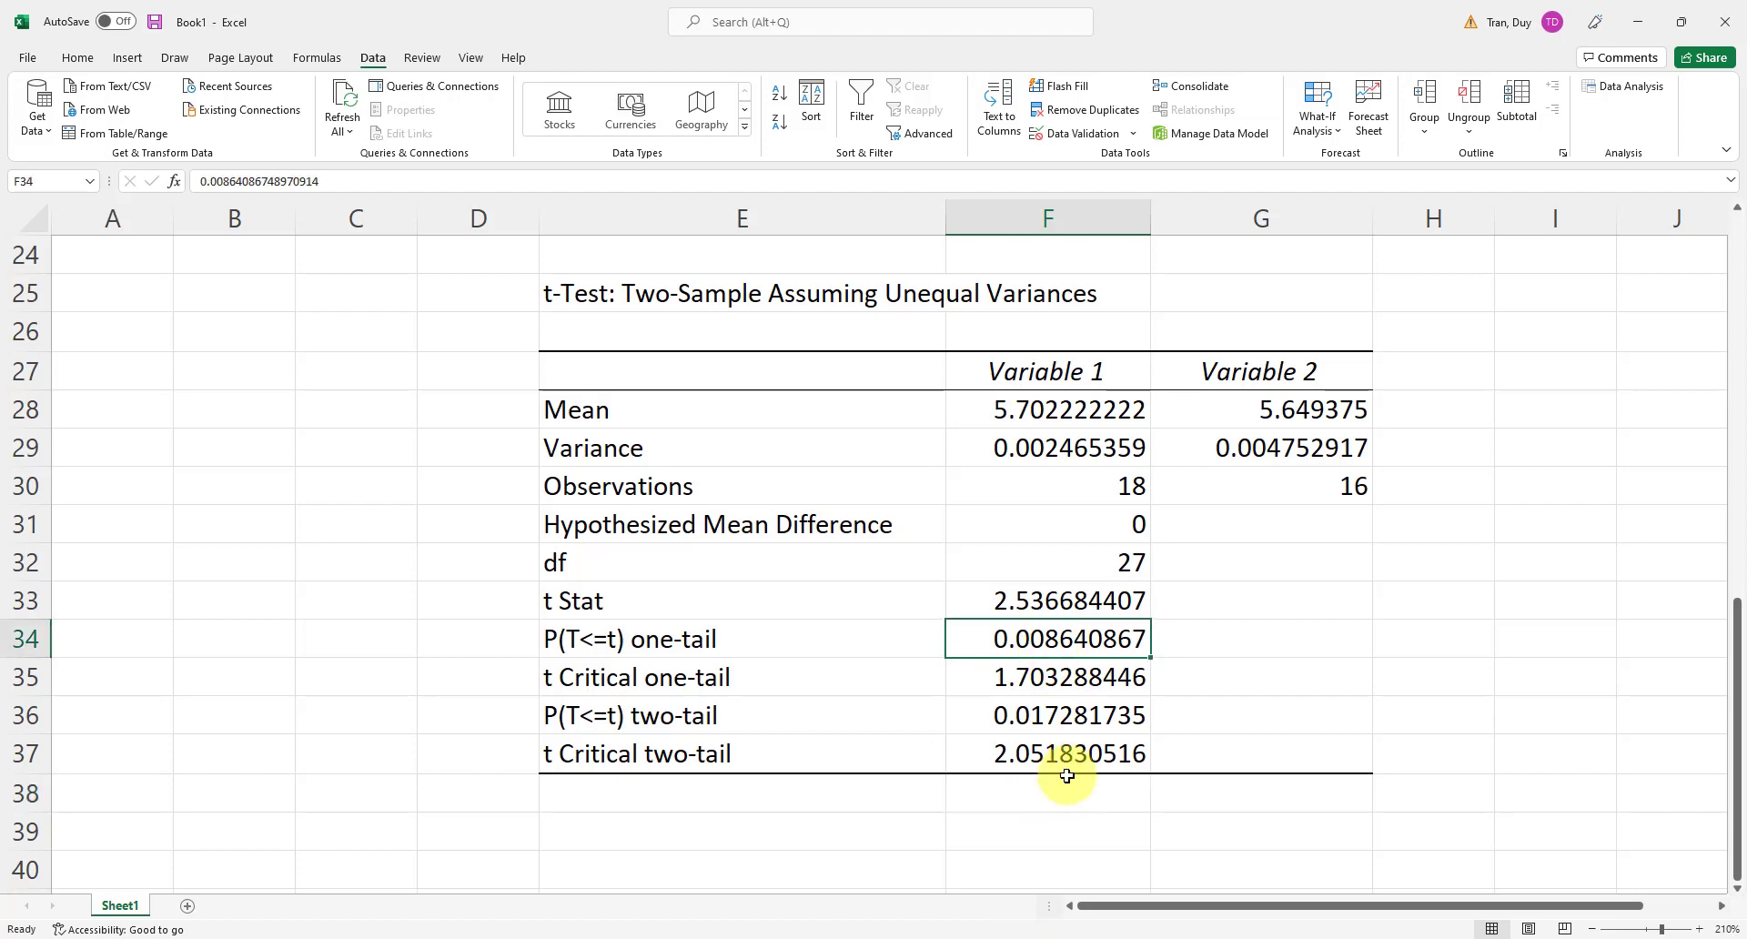
pyautogui.click(1051, 599)
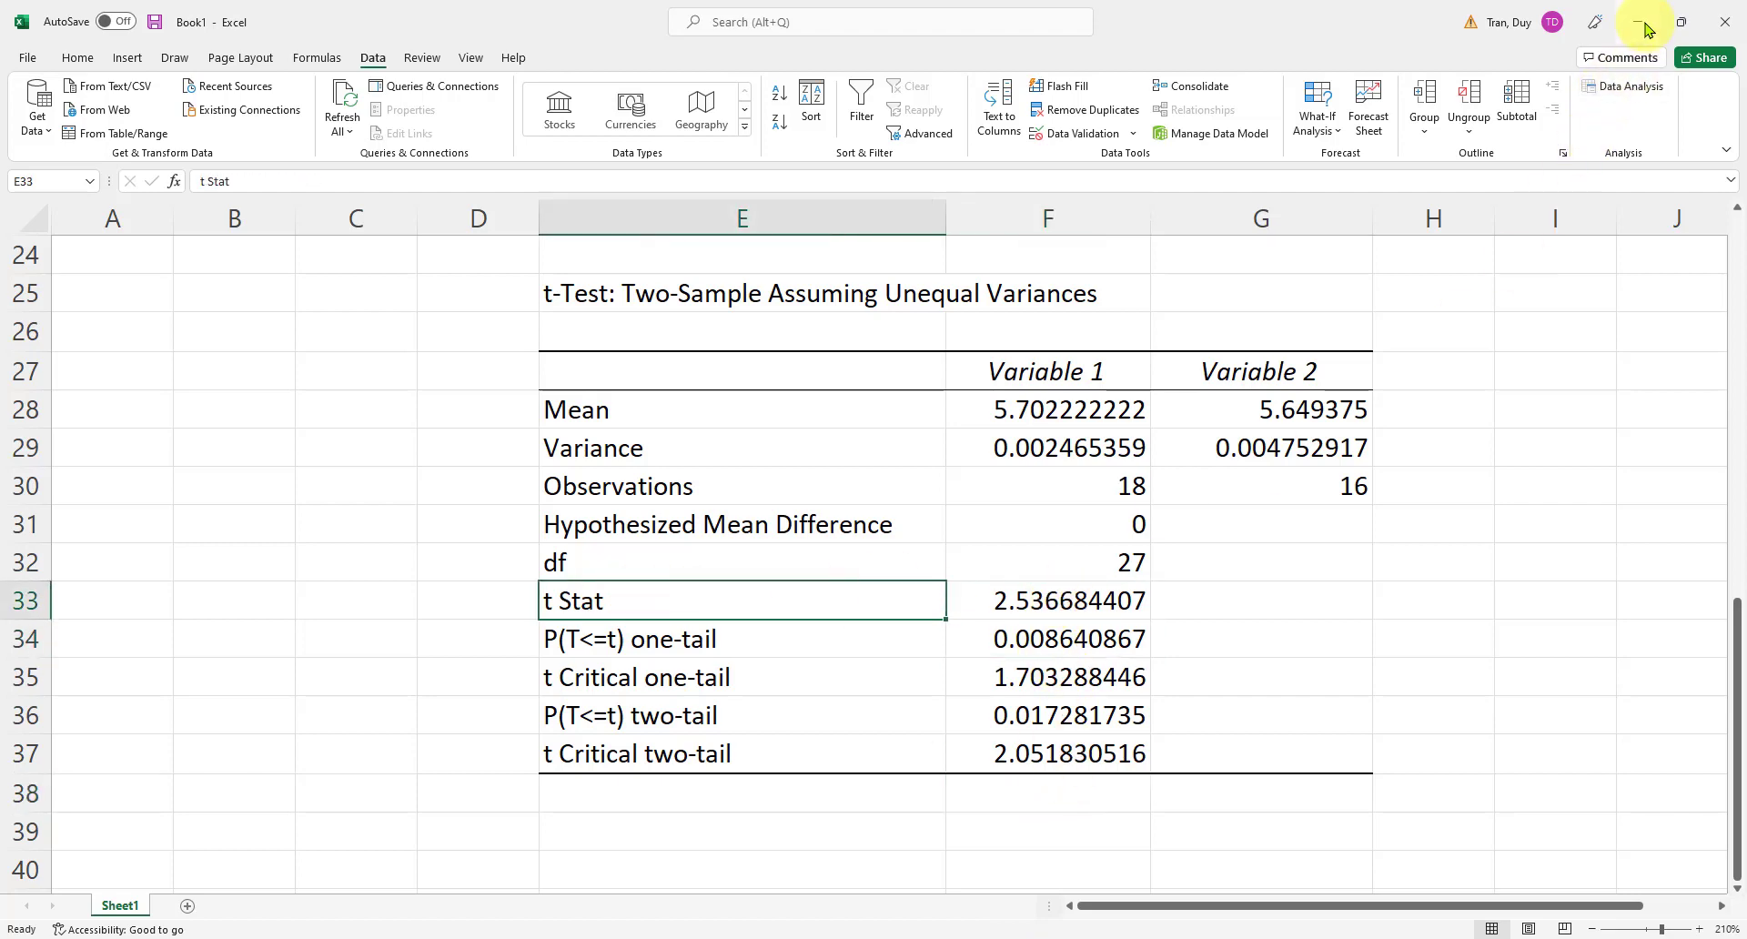
# Minimize the workbook and read the guide's conclusion on the null hypothesis and its Important Notes
pyautogui.click(1638, 22)
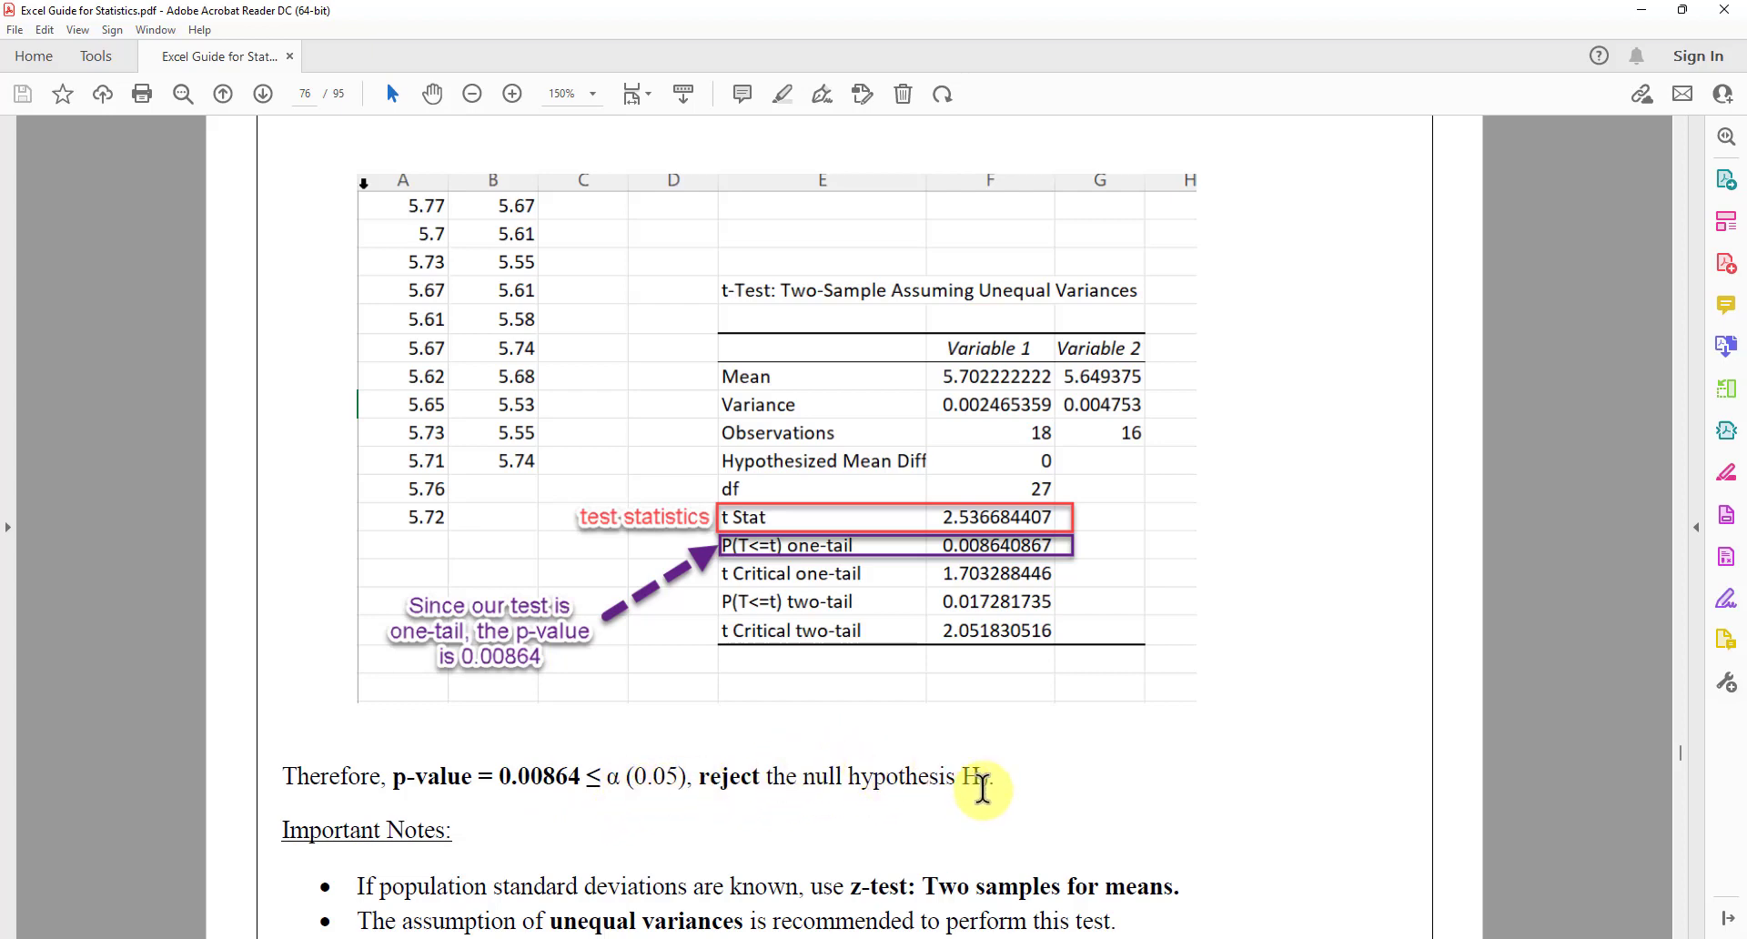
pyautogui.scroll(-2, 945, 776)
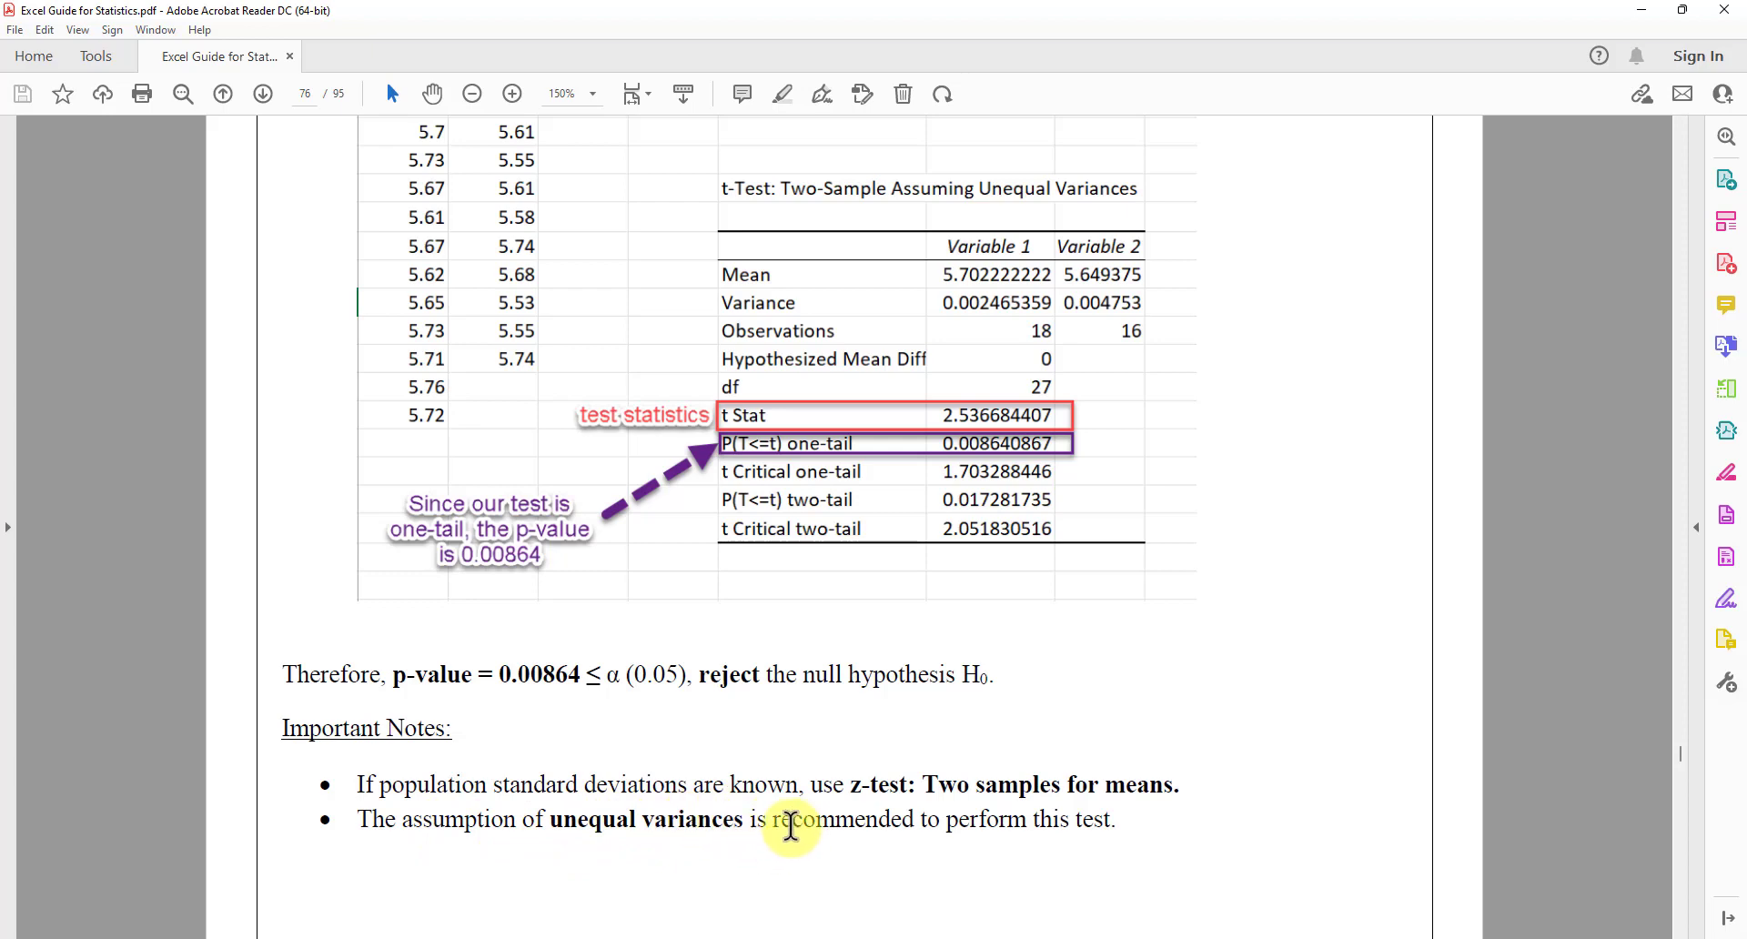
pyautogui.scroll(-3, 1061, 828)
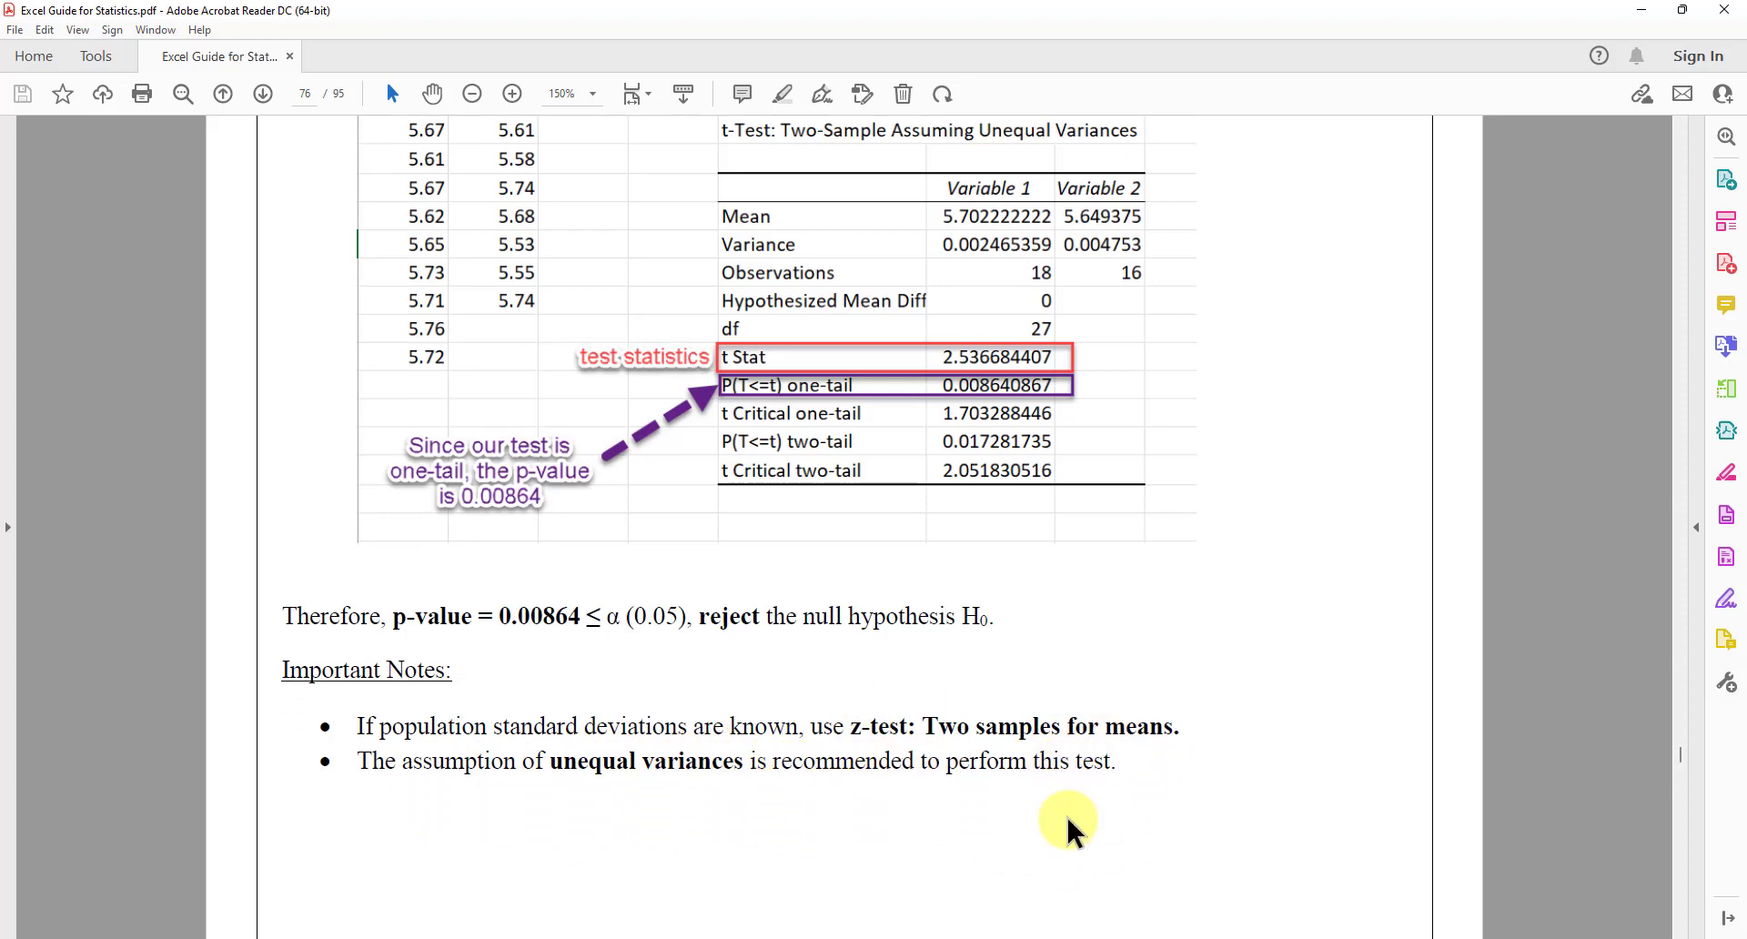
pyautogui.scroll(3, 1067, 814)
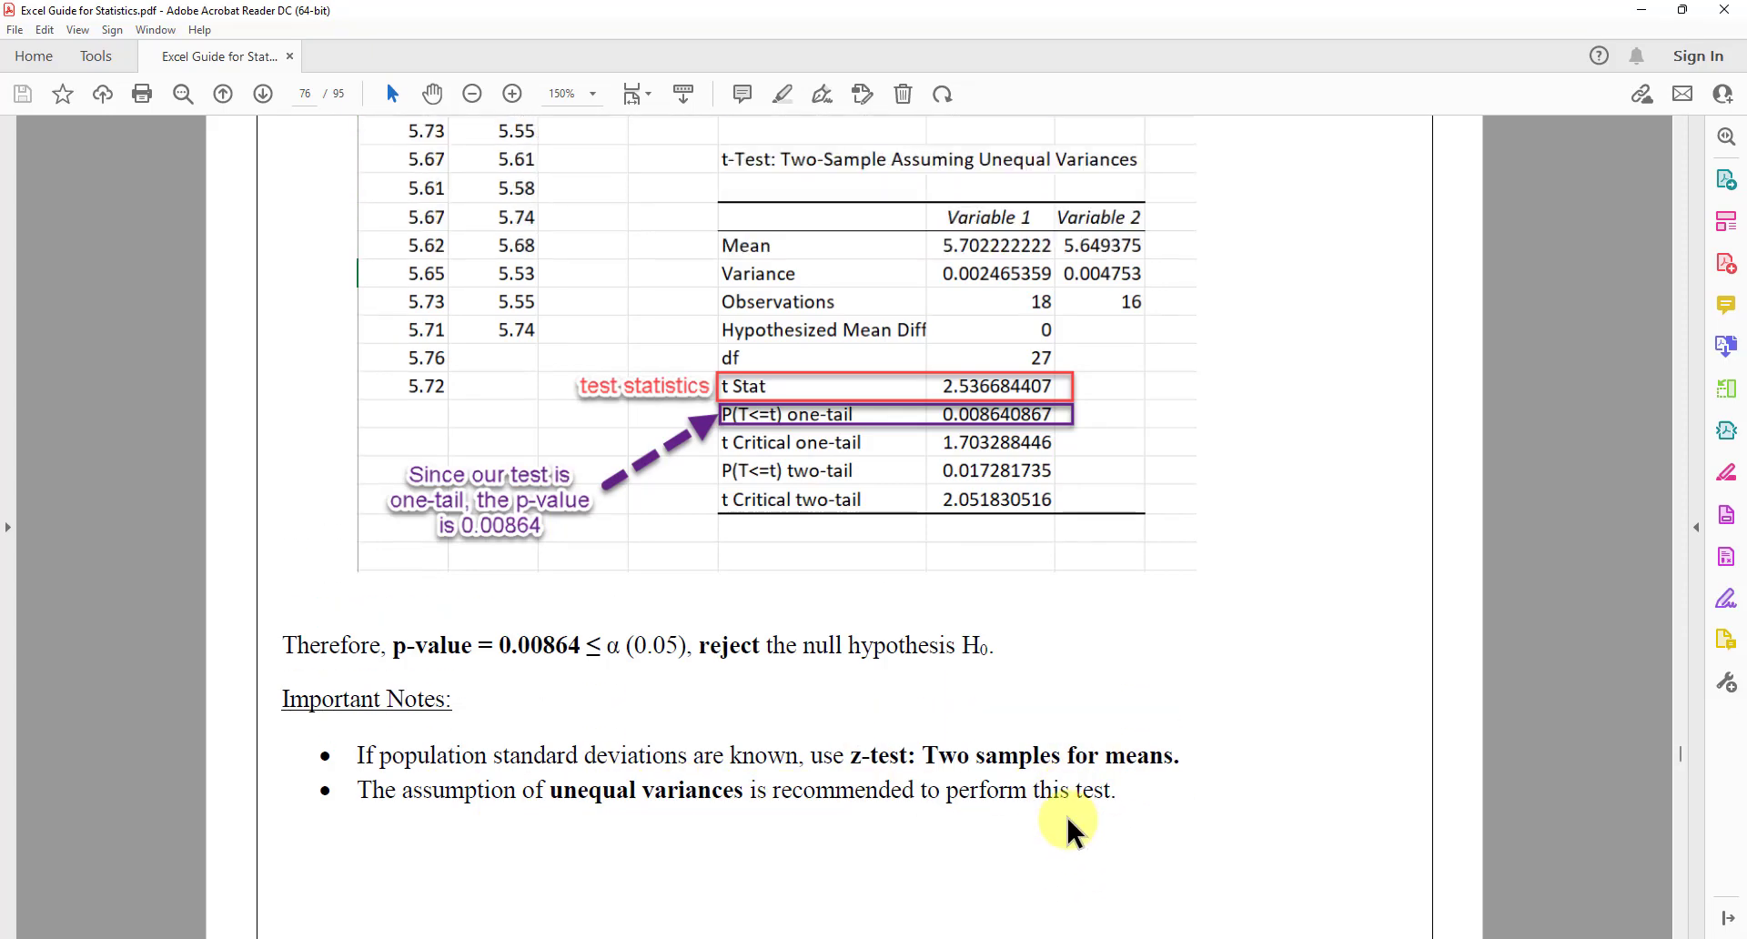